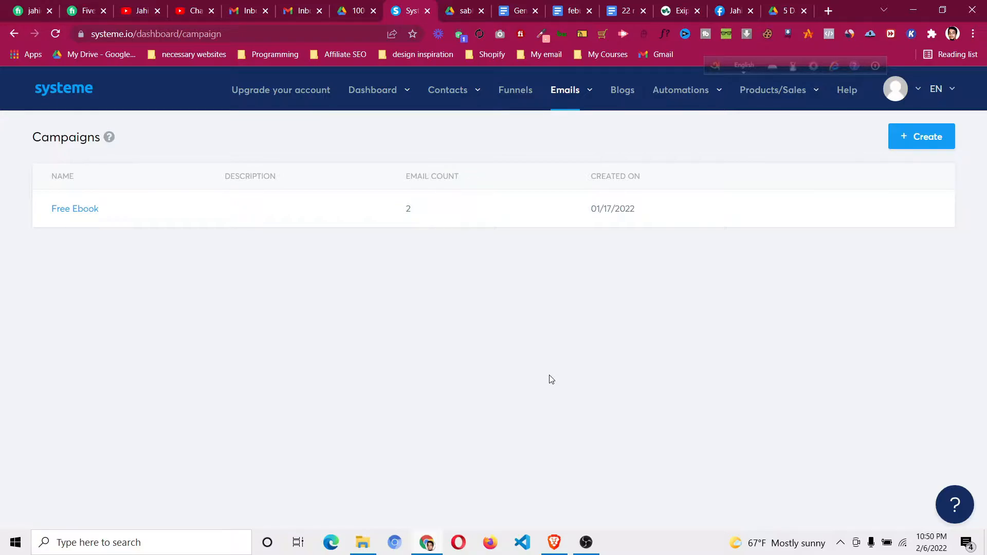
Step: Return to systeme.io and open the Free Course email in the Free Ebook campaign
click(152, 8)
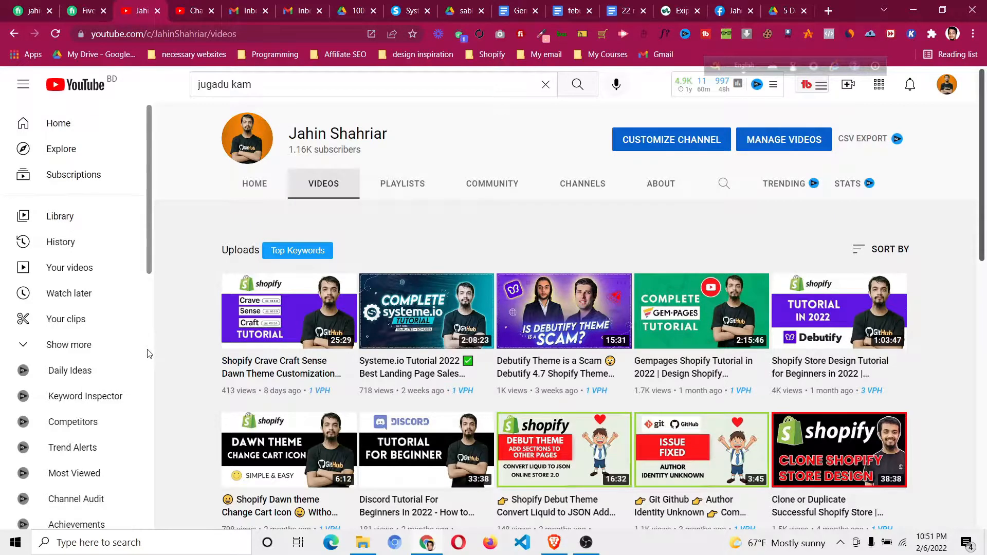
click(418, 5)
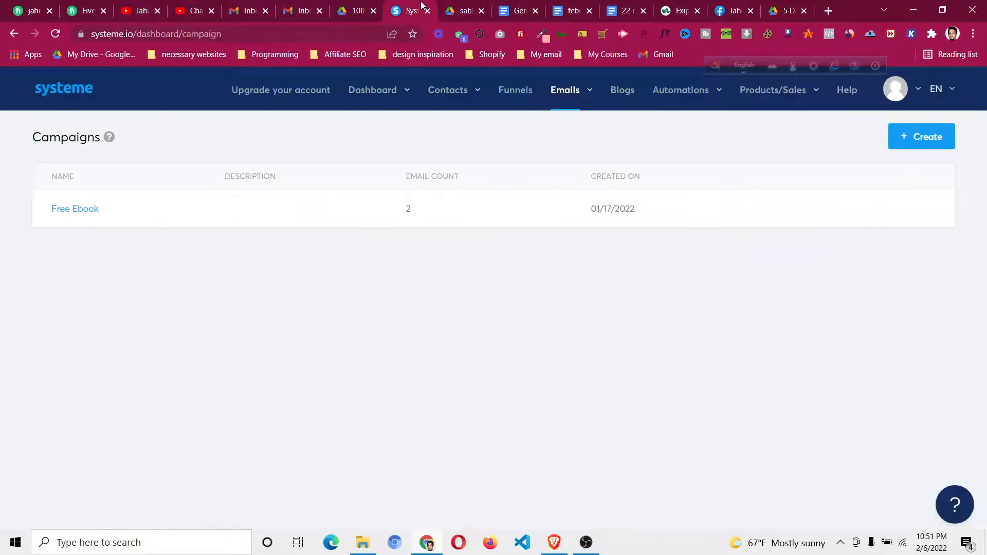
mouse_move(574, 97)
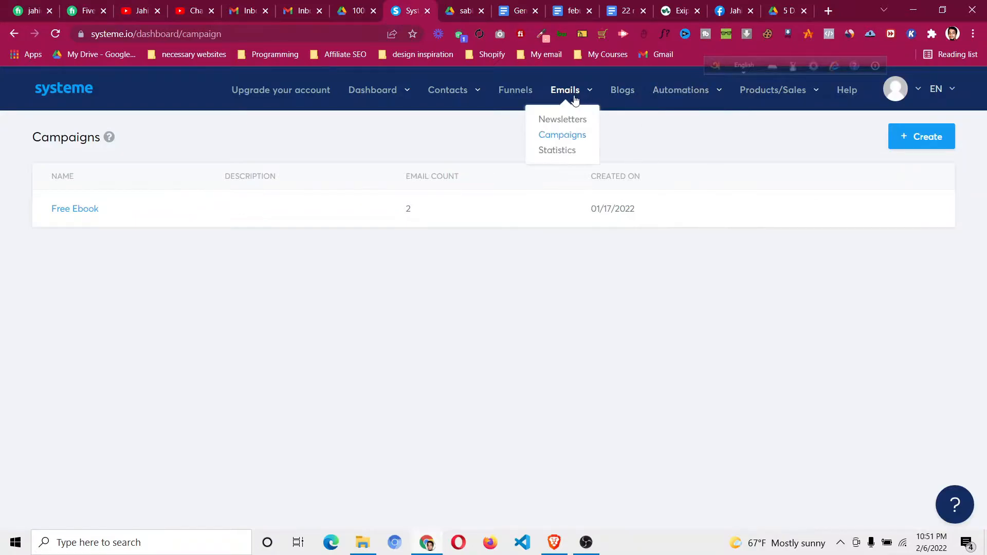
click(577, 137)
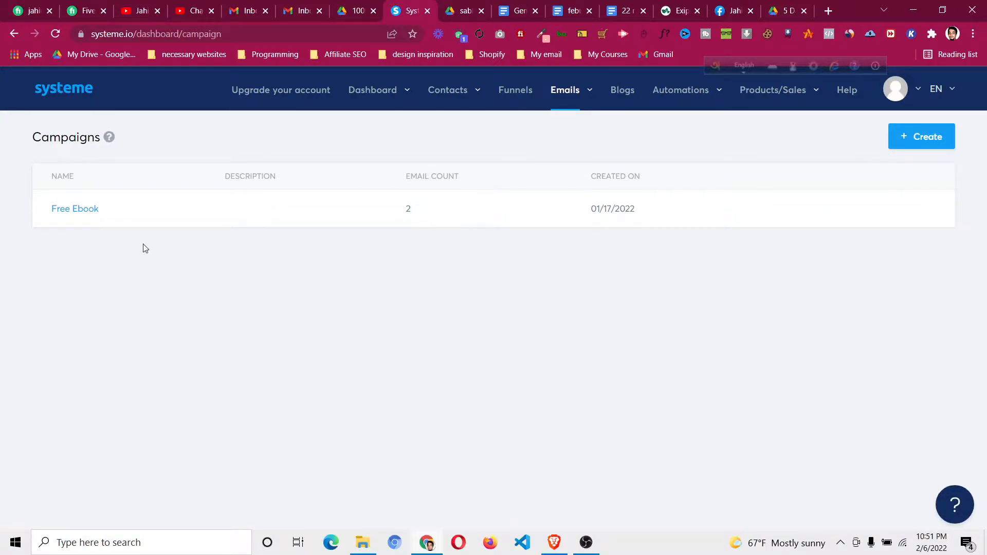
click(76, 209)
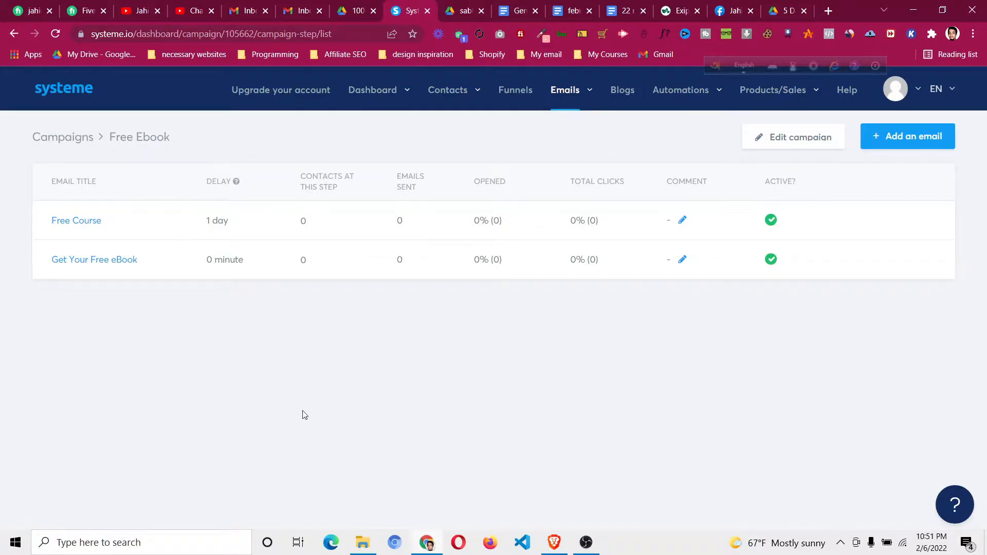
click(83, 221)
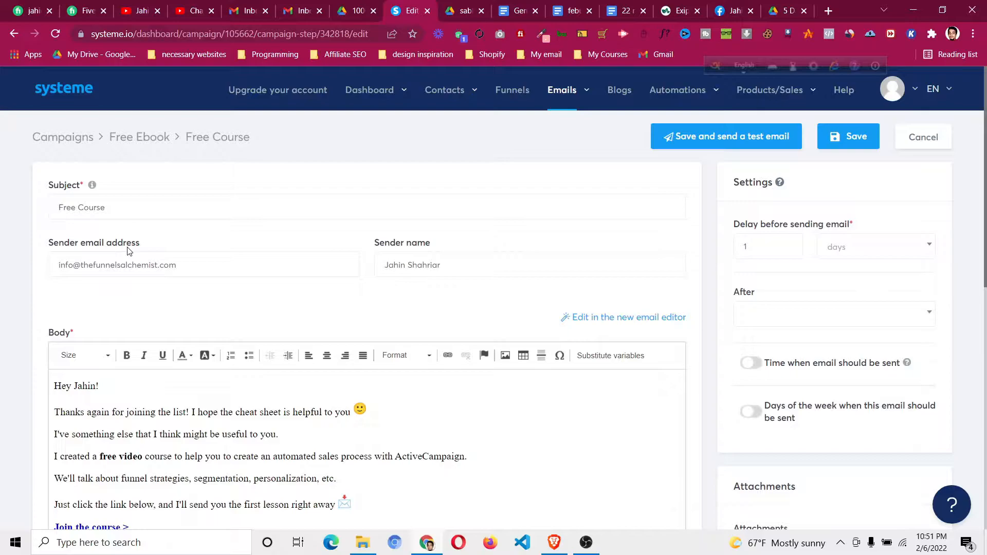
Step: Delete the Free Course email's old sender address and enter a Gmail sender address
drag(184, 265, 50, 265)
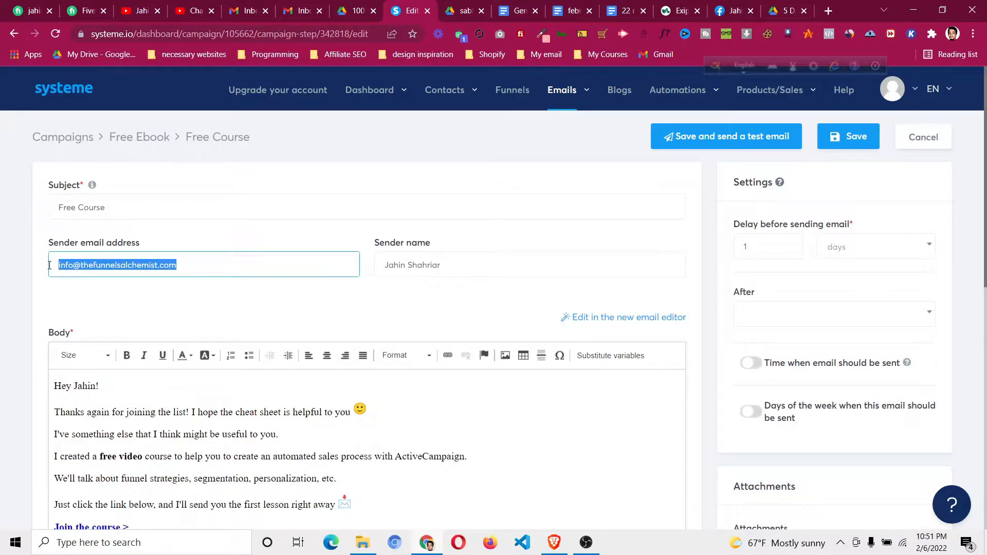
key(BackSpace)
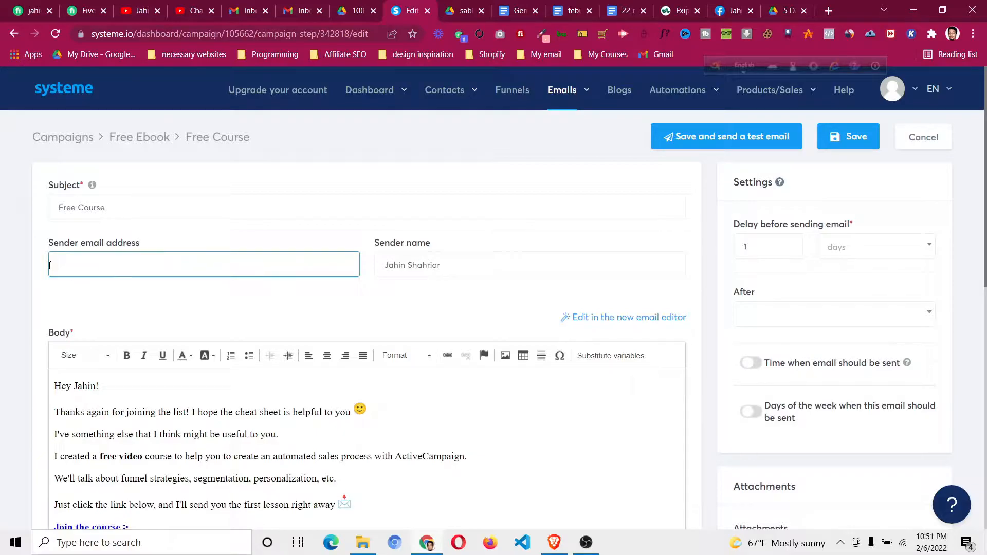
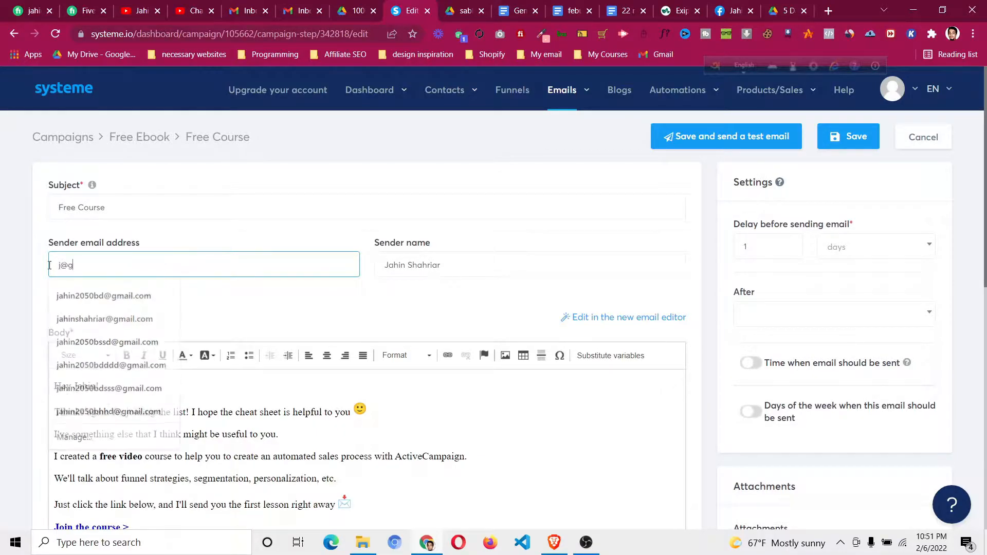
click(178, 250)
mouse_move(149, 248)
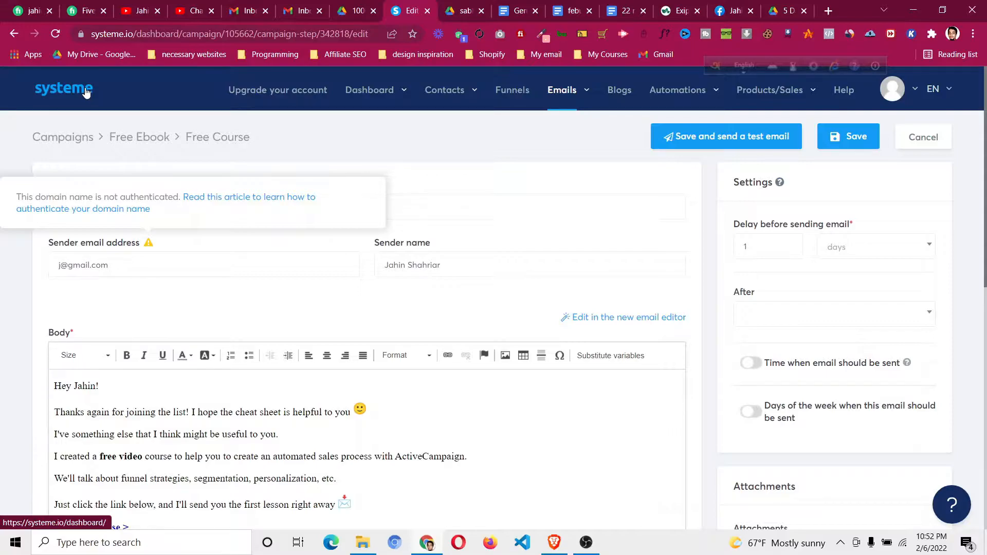
click(271, 92)
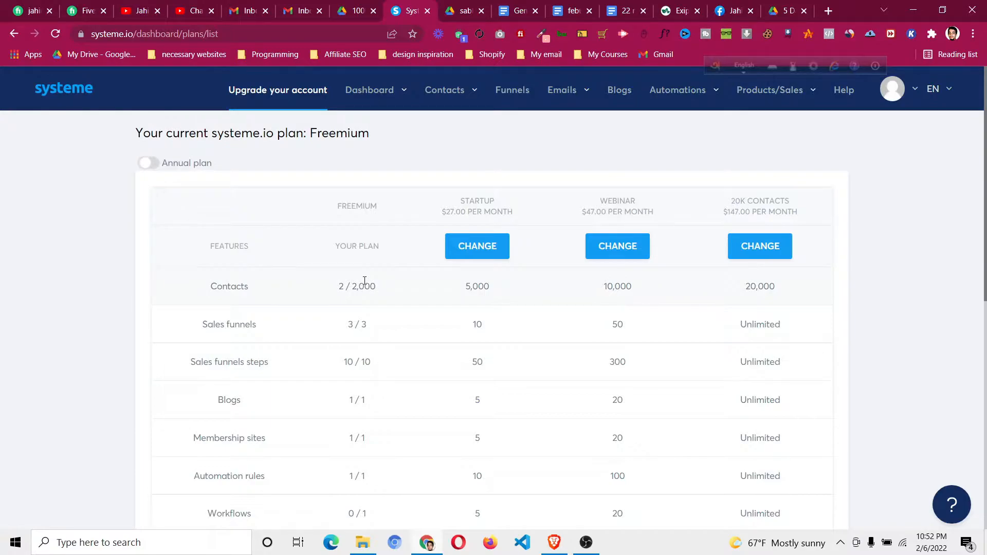
click(14, 33)
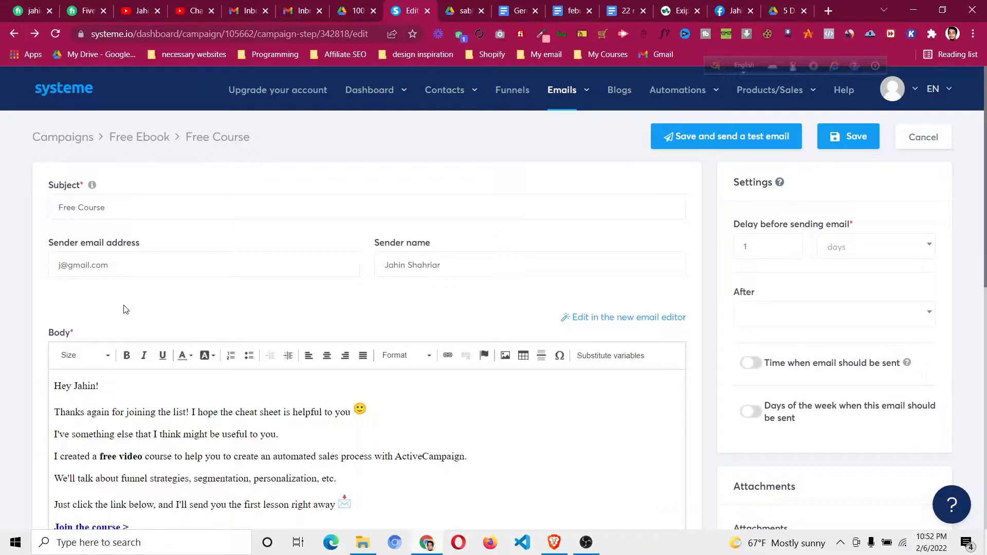
Step: Leave the email editor for the Sales funnel settings page
click(106, 264)
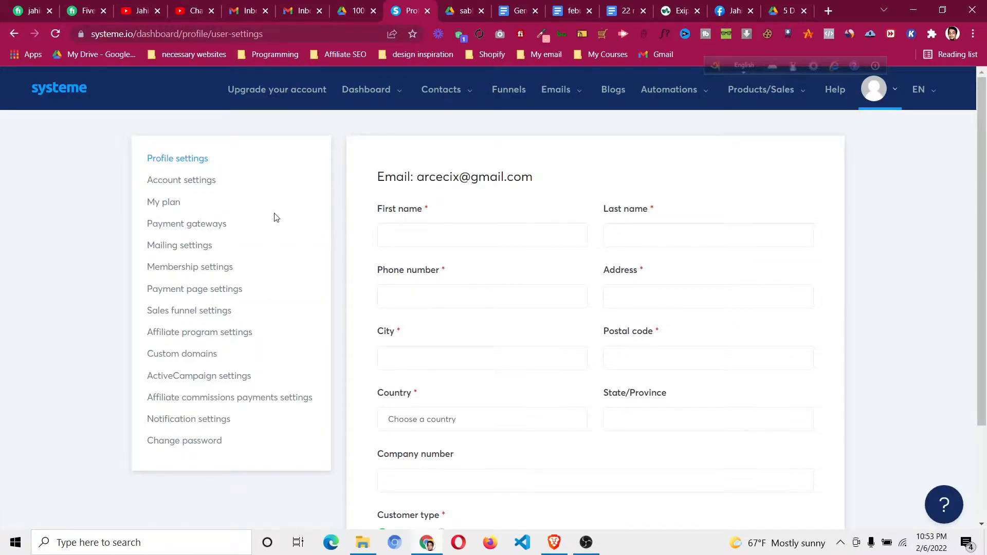
click(217, 312)
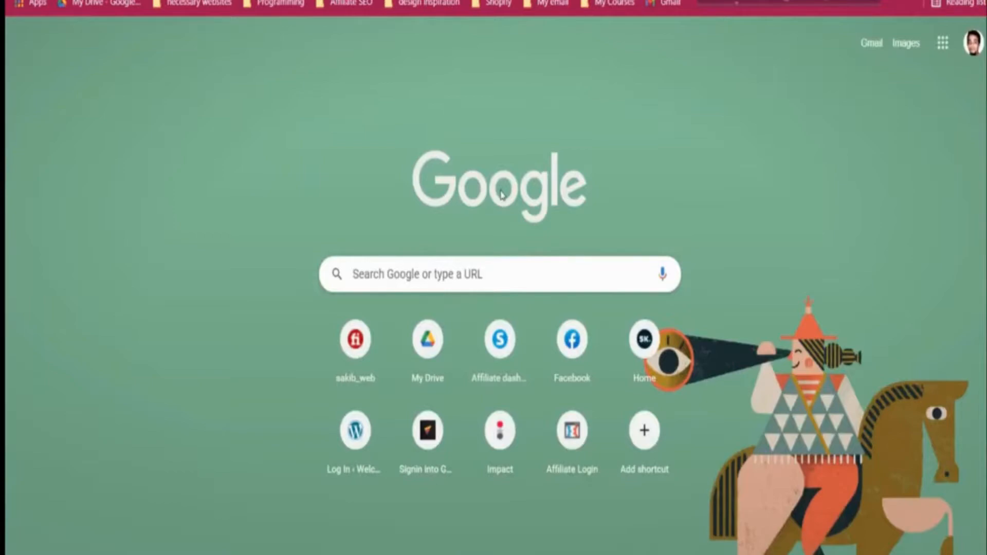
Step: Load inshahriar.com/namecheap to reach Namecheap's Professional Business Email page
text(inshahriar.com)
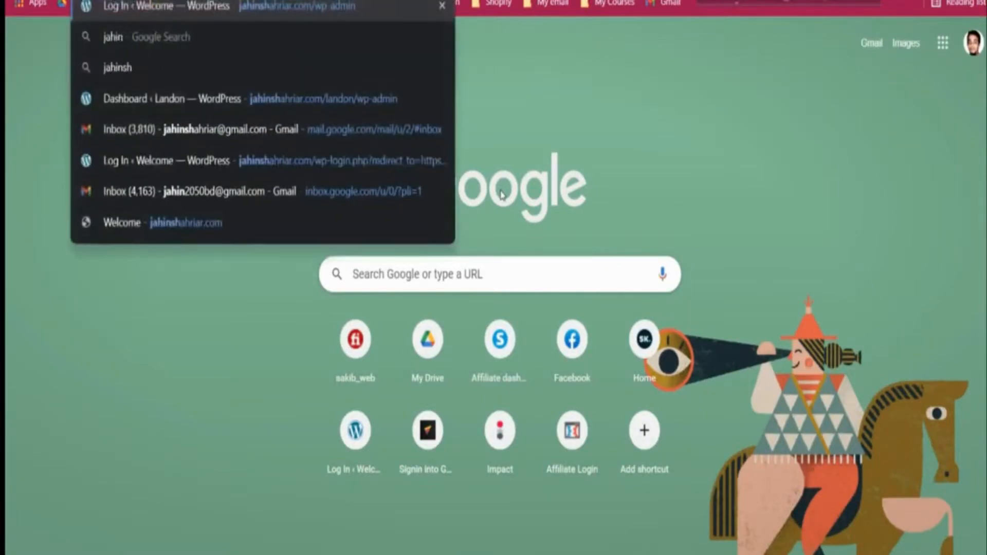
text(/namechea)
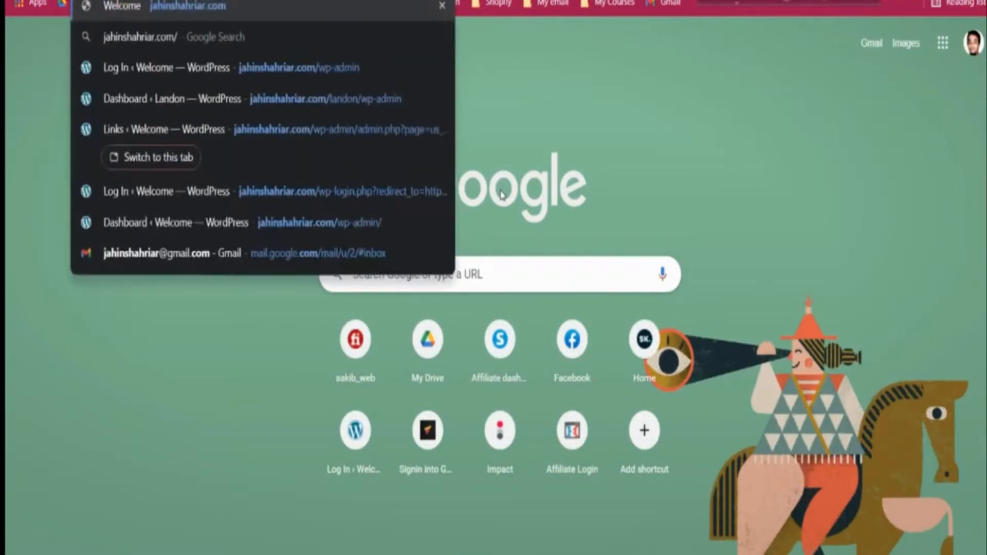
text(p)
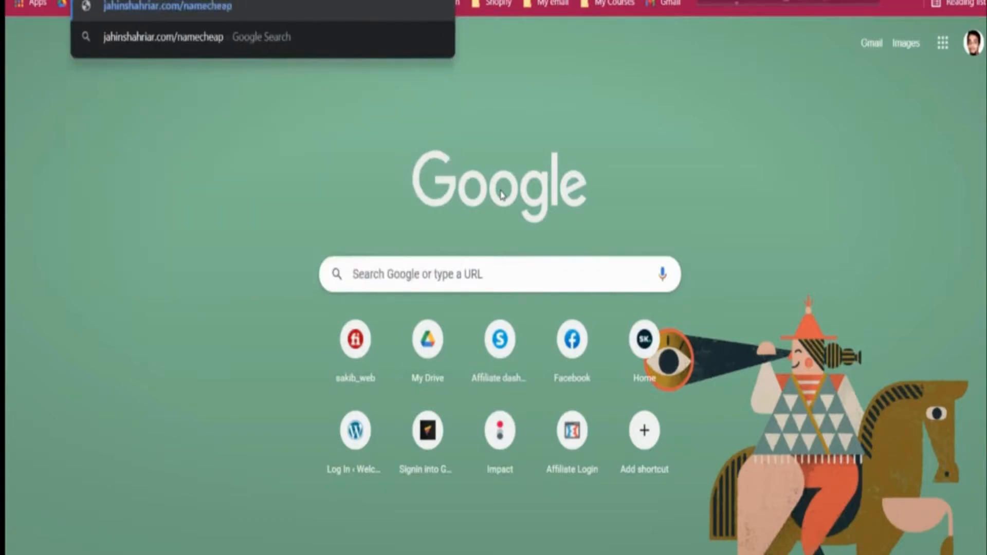
key(Return)
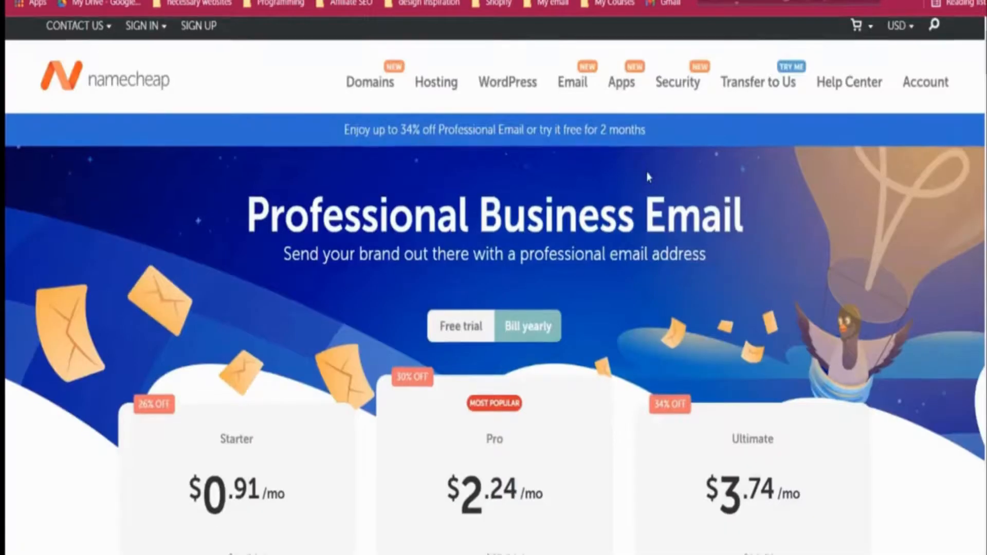
scroll(648, 177, down, 5)
scroll(359, 191, up, 2)
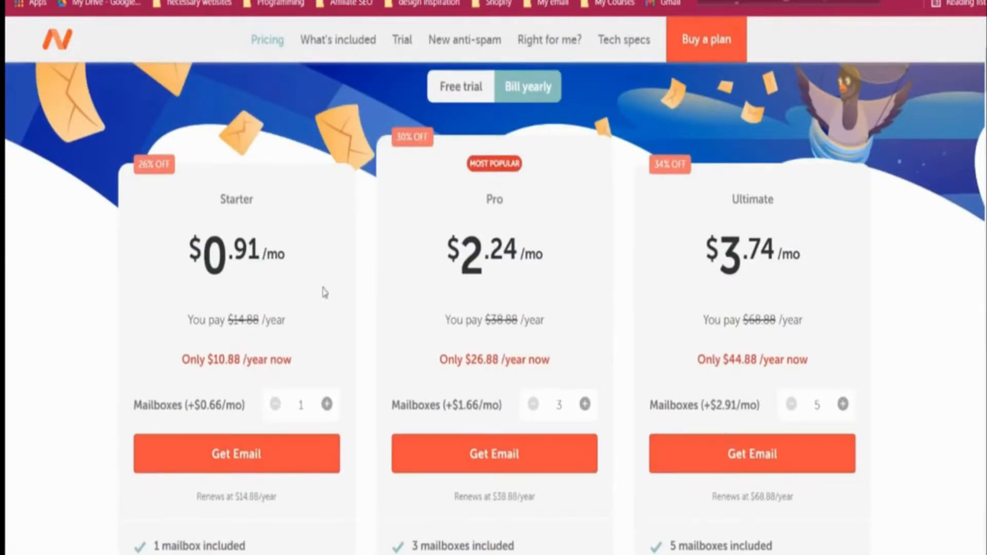
scroll(292, 276, down, 3)
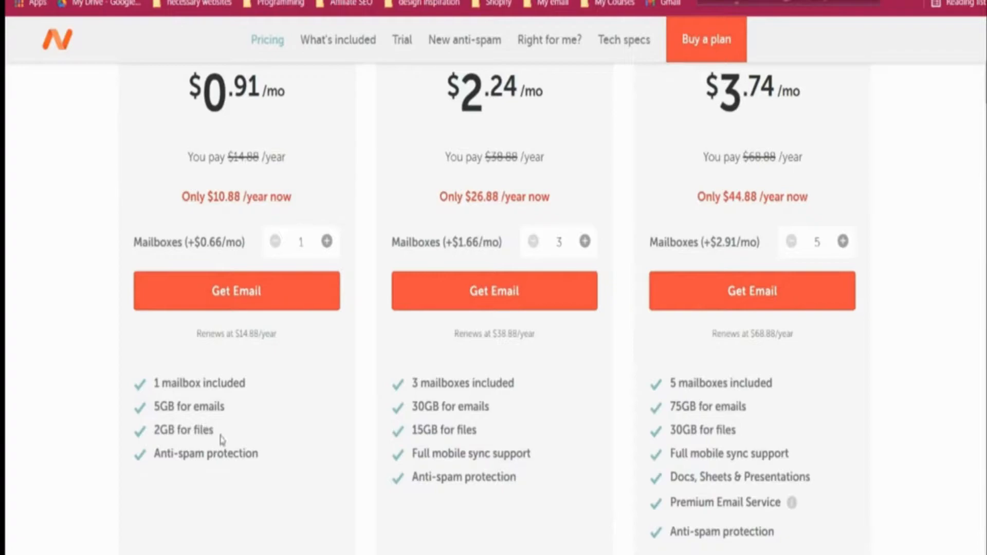
scroll(328, 433, up, 5)
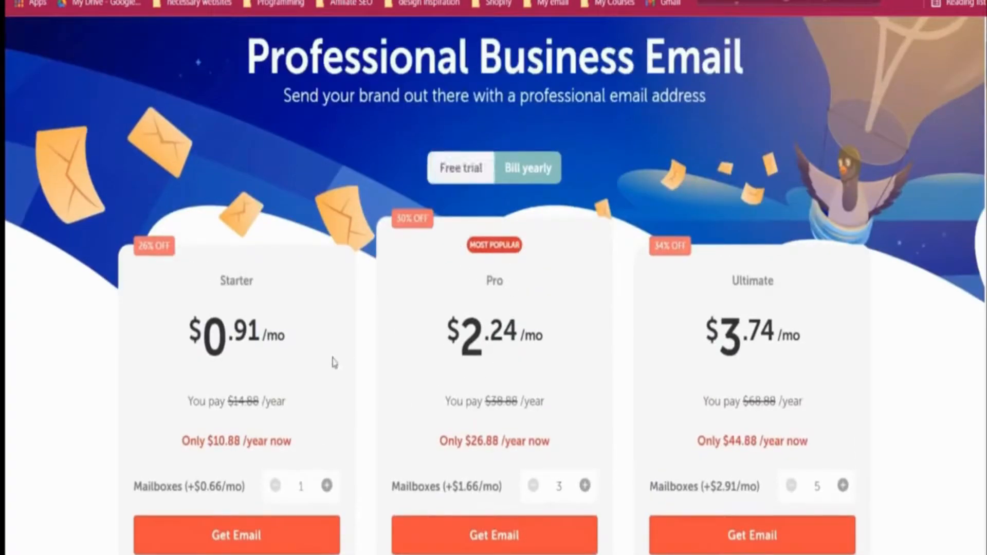
scroll(334, 362, down, 2)
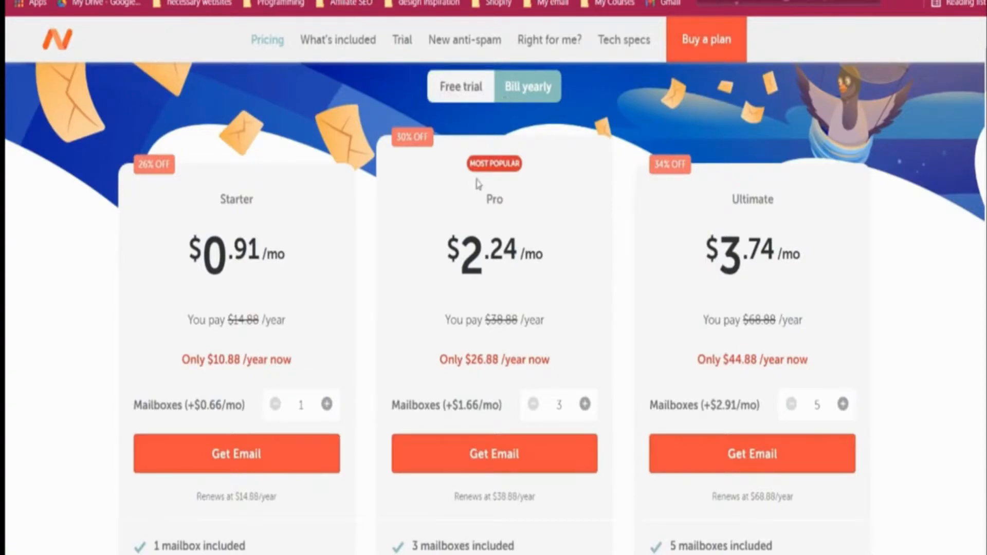
click(471, 107)
Step: Compare the trial plans, checking the Starter renewal price and Pro feature list
scroll(278, 308, down, 2)
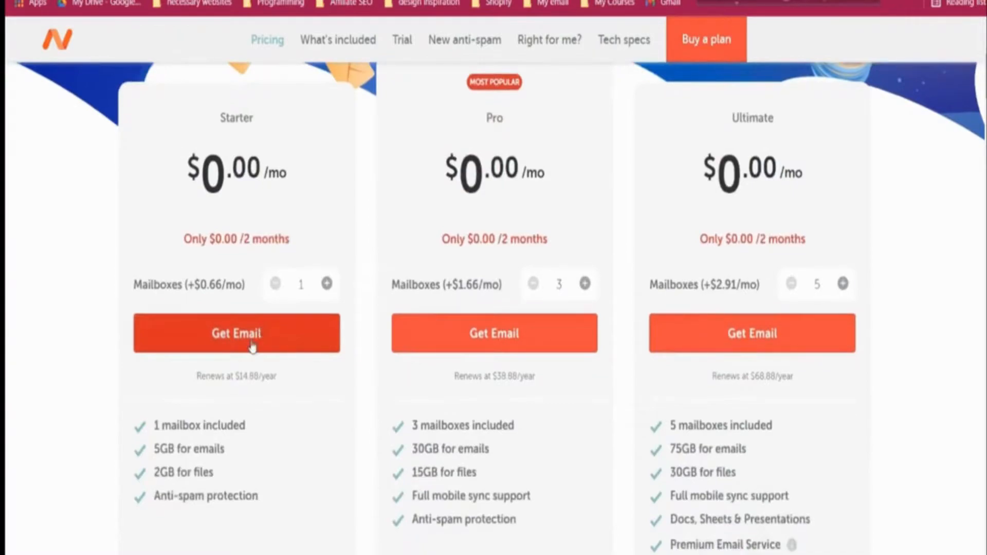
scroll(268, 334, up, 4)
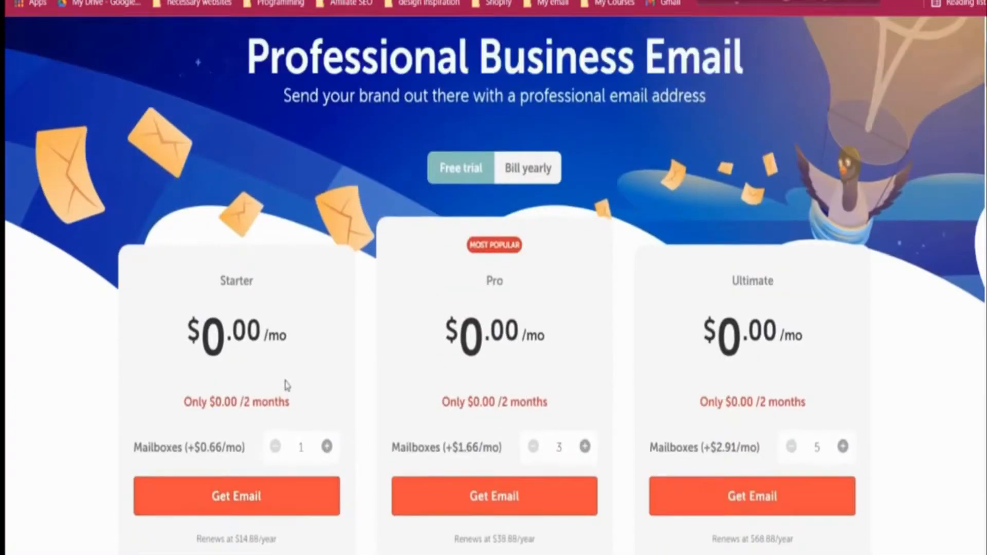
scroll(287, 374, down, 6)
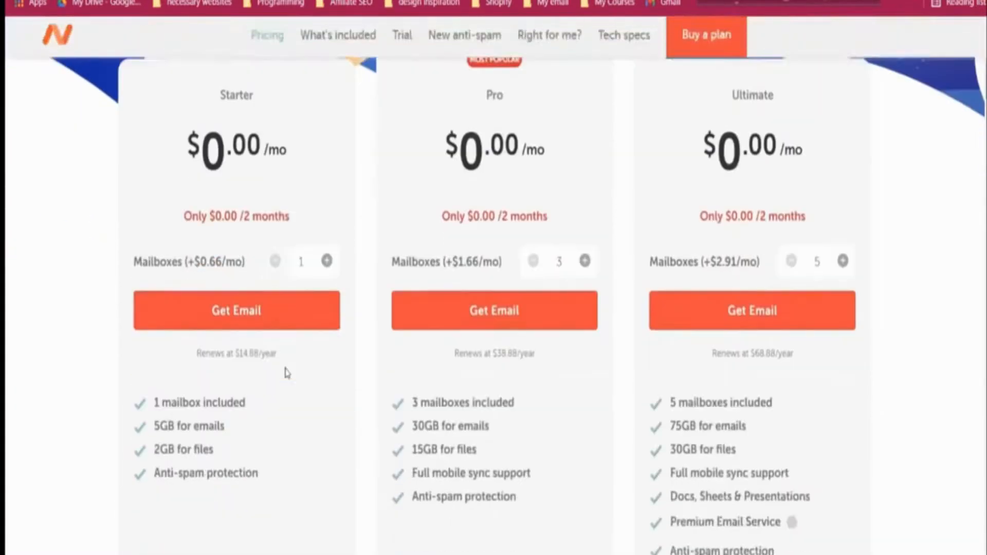
drag(198, 294, 277, 301)
click(371, 302)
scroll(260, 330, up, 2)
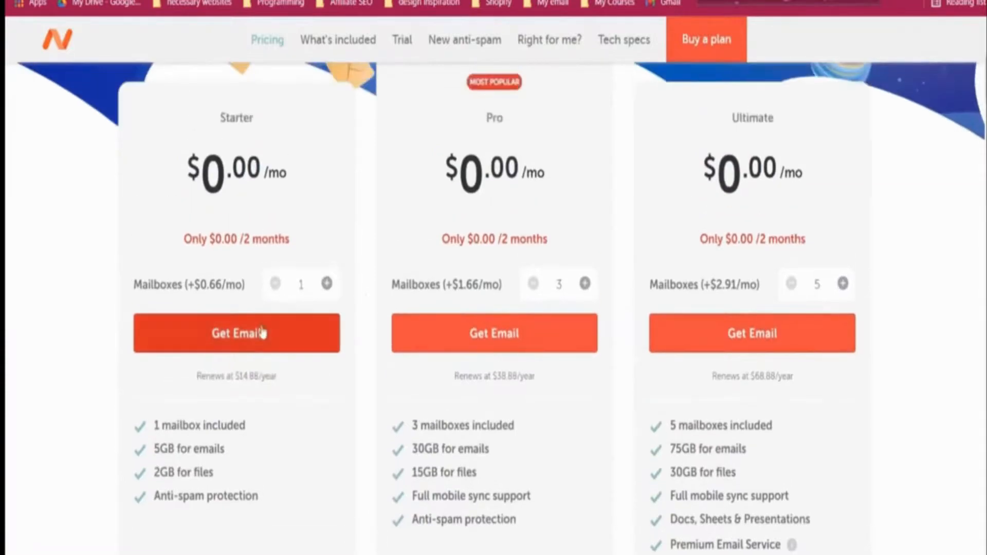
scroll(337, 320, up, 2)
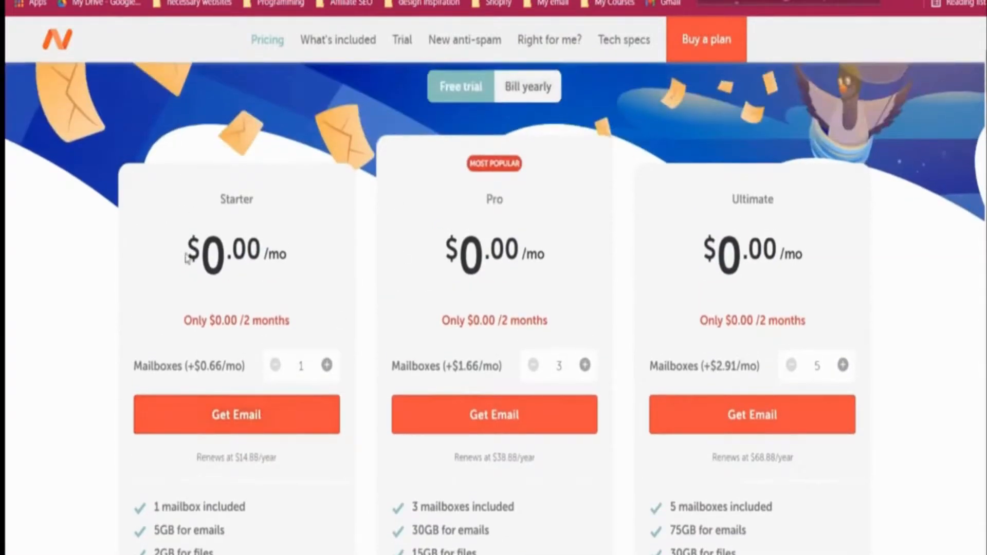
scroll(240, 415, down, 2)
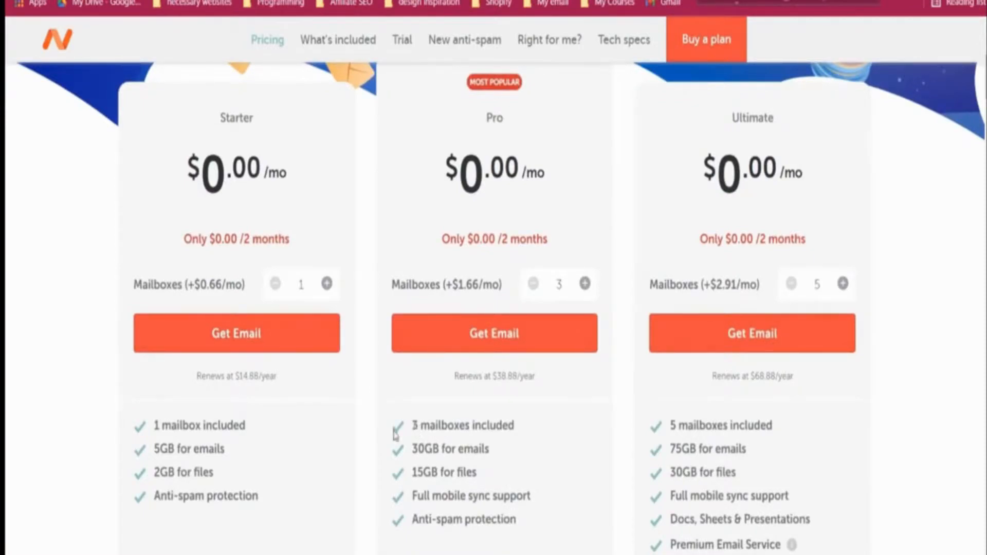
drag(411, 423, 527, 519)
click(341, 433)
scroll(324, 365, up, 8)
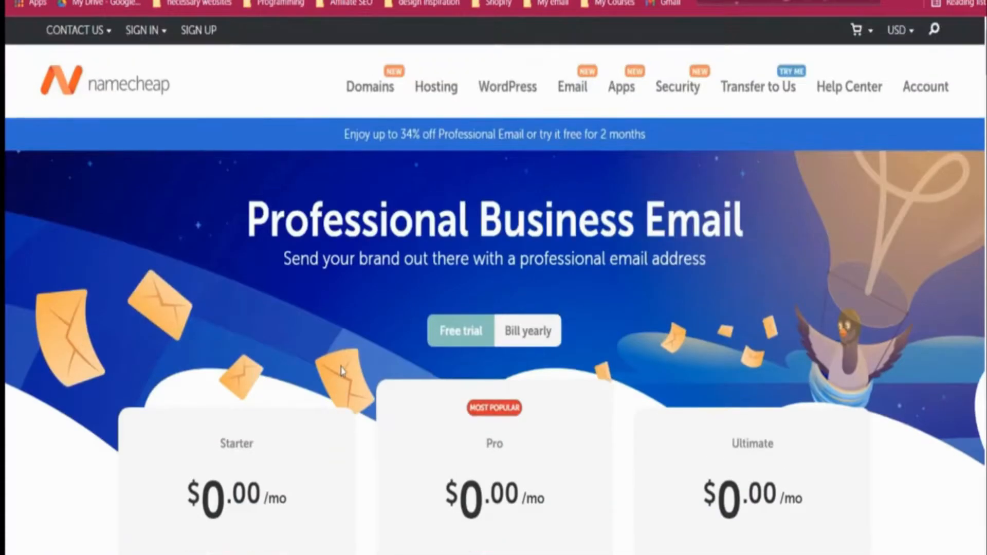
scroll(343, 371, down, 4)
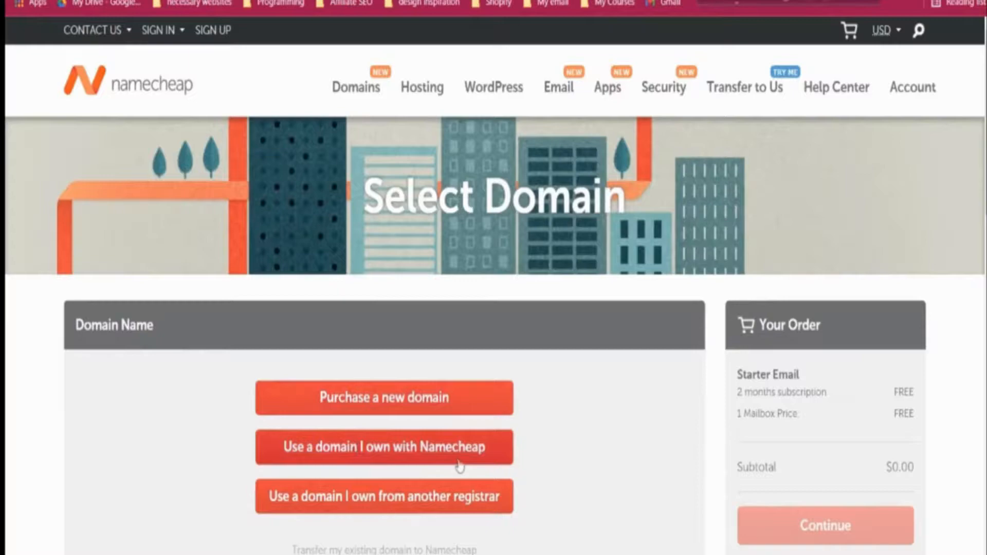
Step: Choose to purchase a new domain and enter thefunnelsalchemist.com
scroll(535, 446, down, 3)
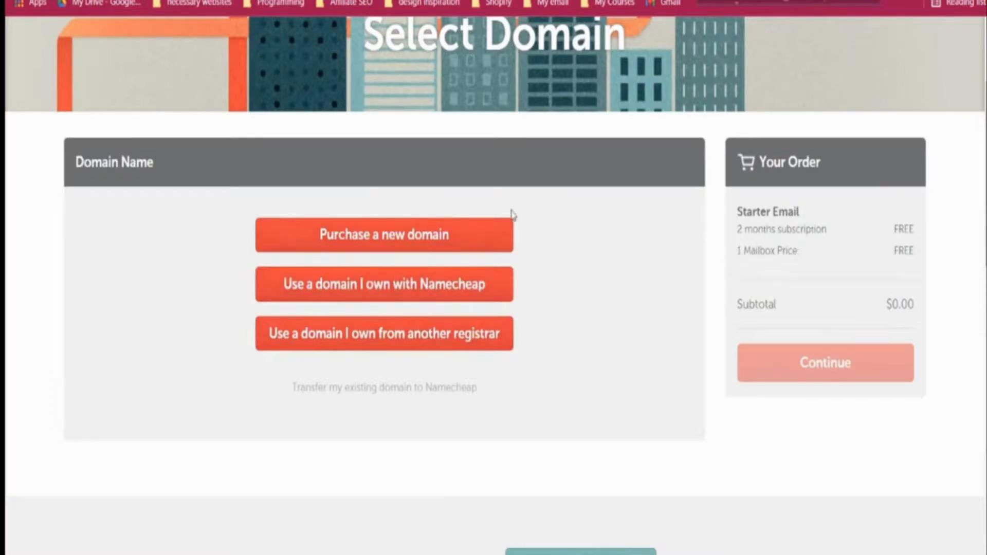
click(406, 235)
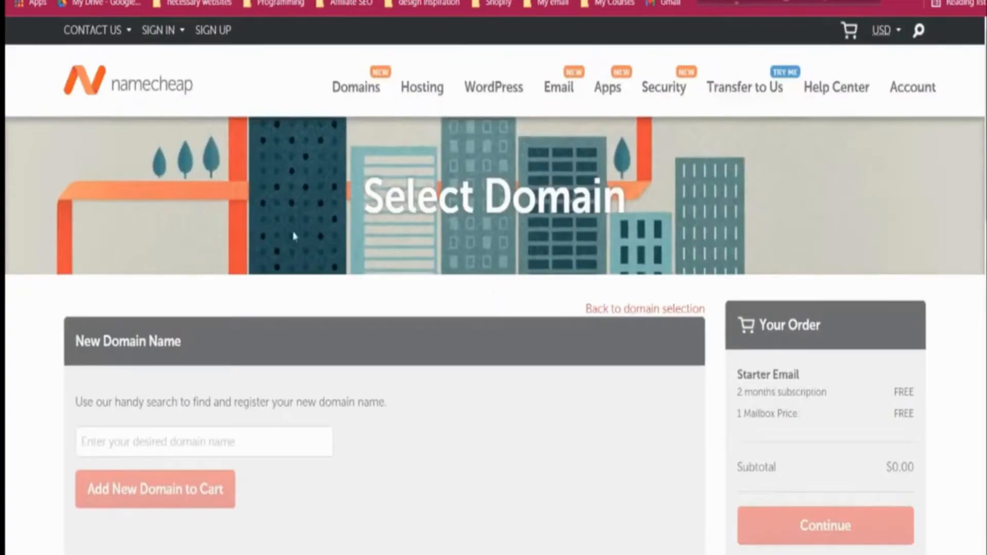
scroll(293, 236, down, 3)
click(255, 271)
text(the)
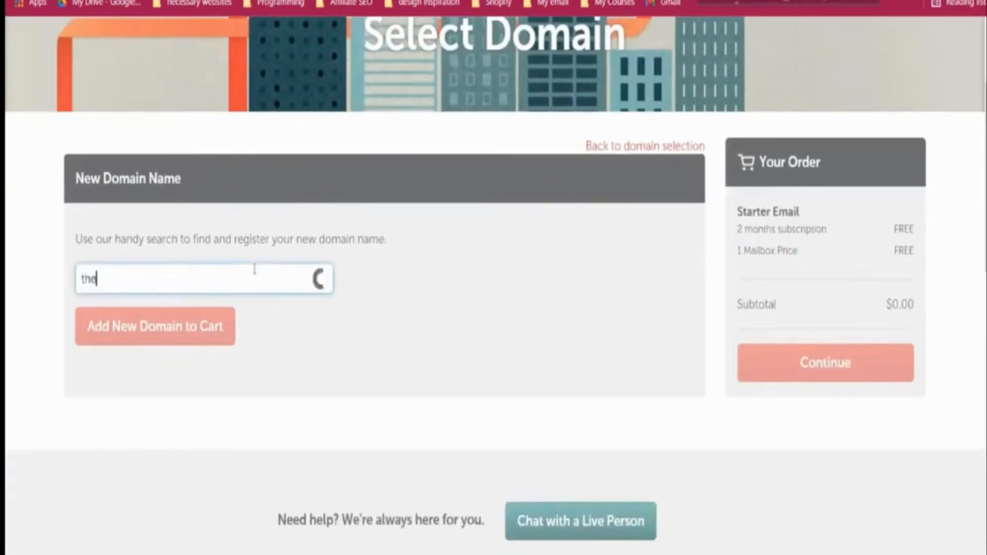
text(funnelsalchemist.com)
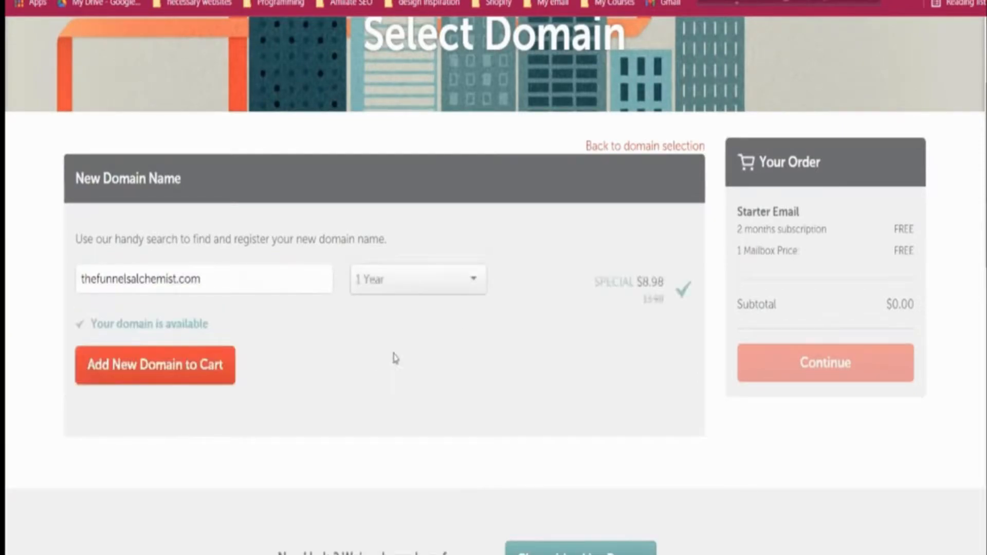
Step: Keep a 1 Year registration, add the domain to the order and continue
click(381, 293)
click(381, 291)
click(415, 279)
click(396, 338)
click(400, 288)
click(394, 311)
click(156, 365)
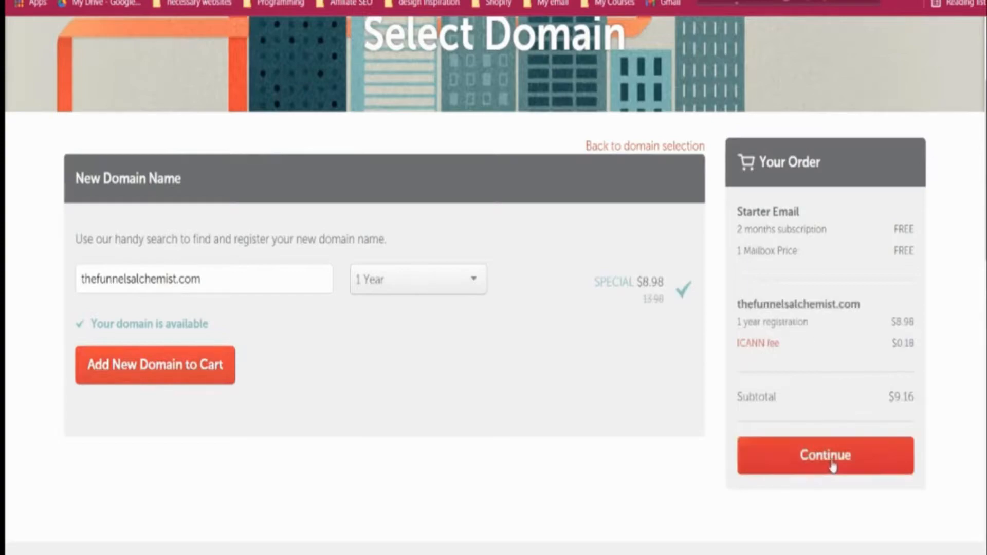
click(831, 465)
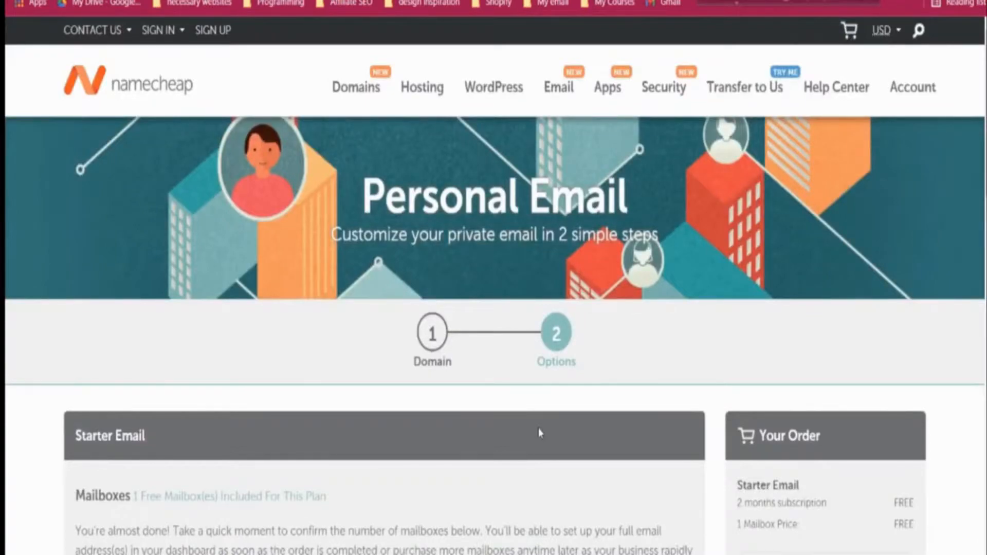
Step: Add the one-mailbox Starter Email and the domain to the cart
scroll(540, 433, down, 3)
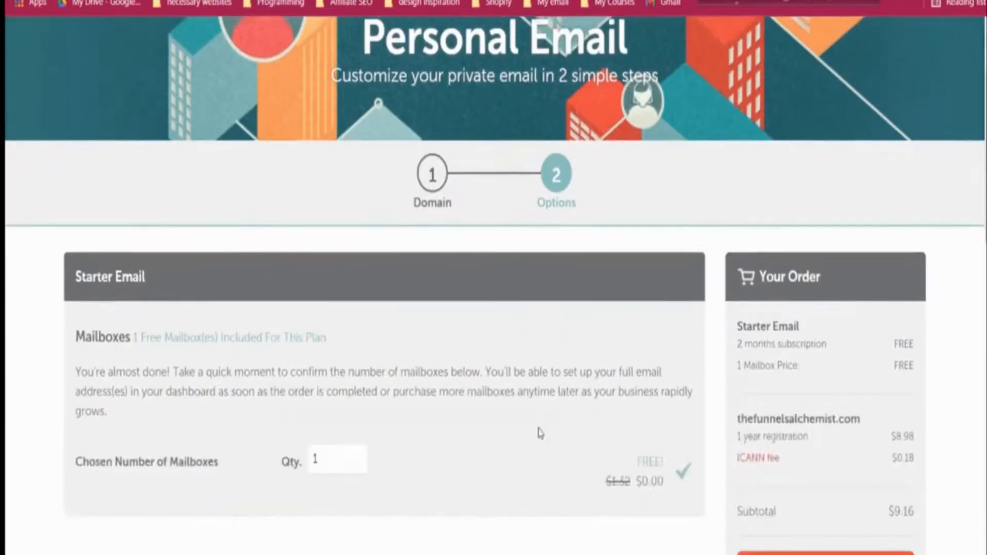
scroll(539, 433, down, 2)
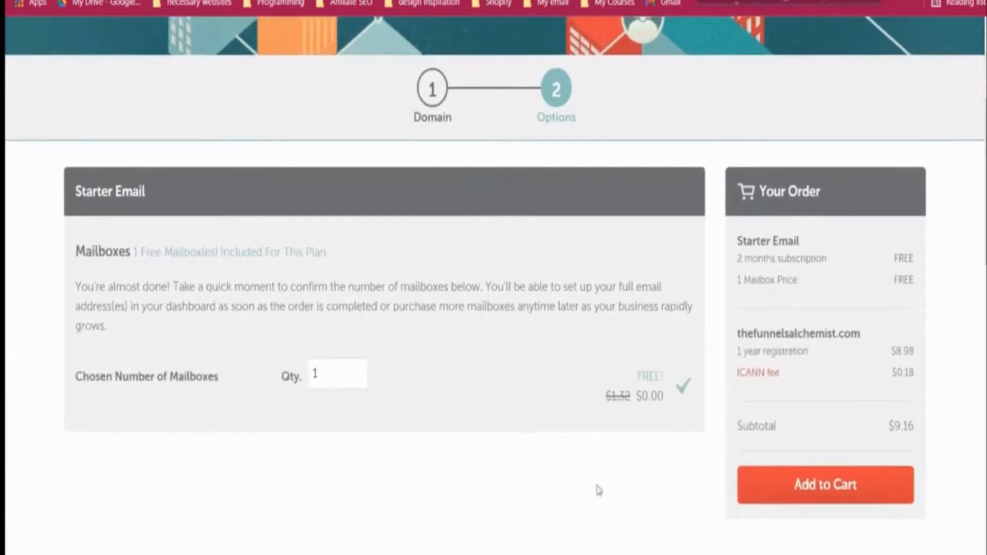
scroll(594, 463, down, 3)
scroll(793, 359, up, 2)
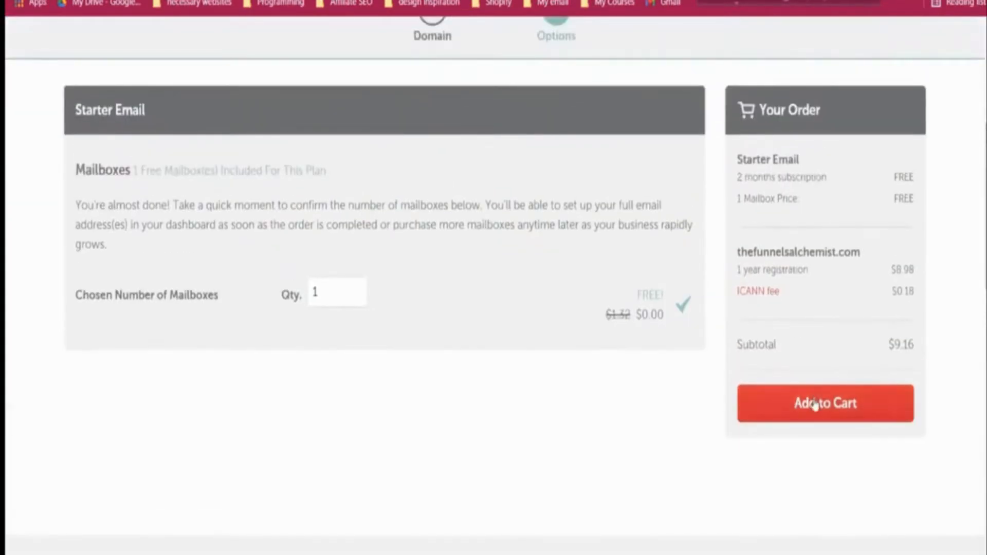
click(807, 403)
Step: Review the cart items and the $9.16 order total
scroll(695, 357, down, 3)
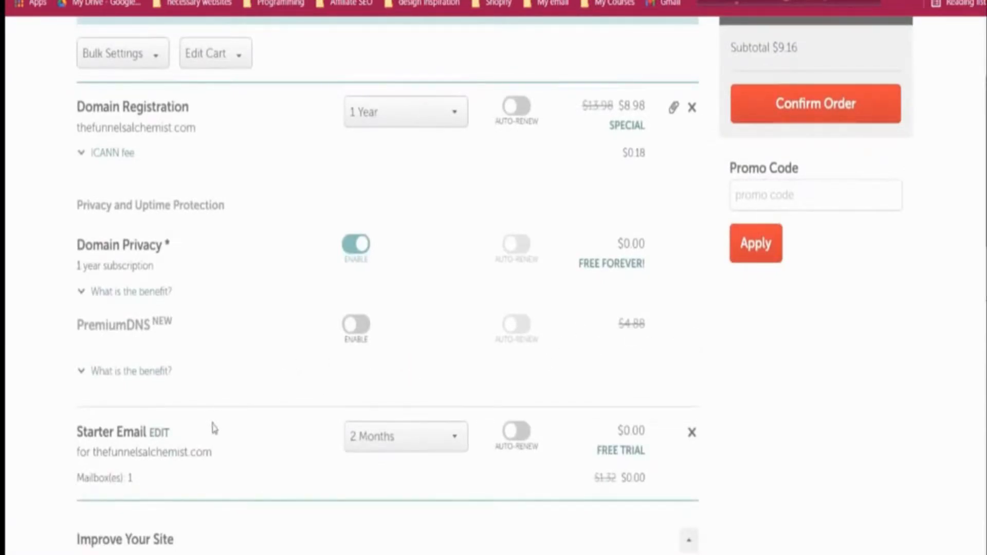
scroll(211, 419, down, 2)
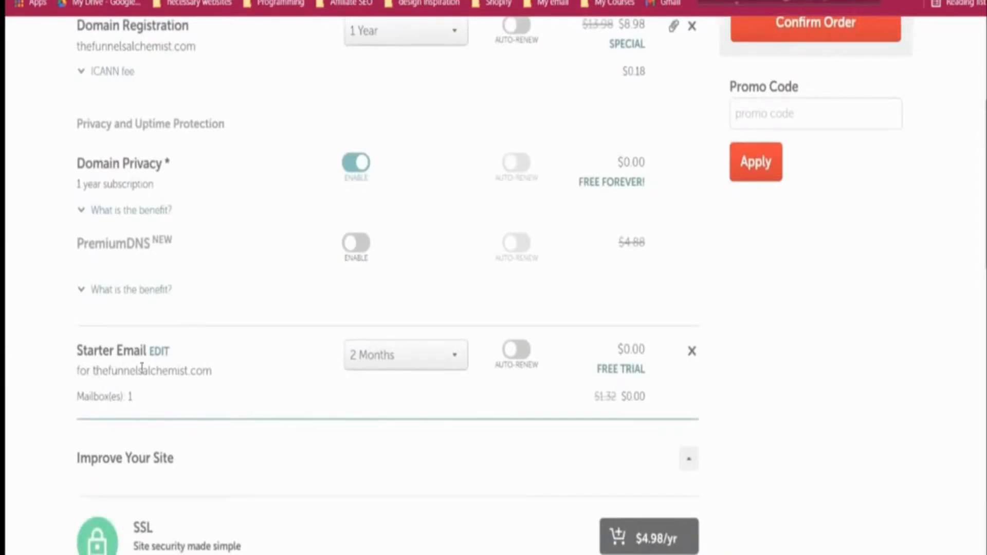
scroll(147, 368, down, 3)
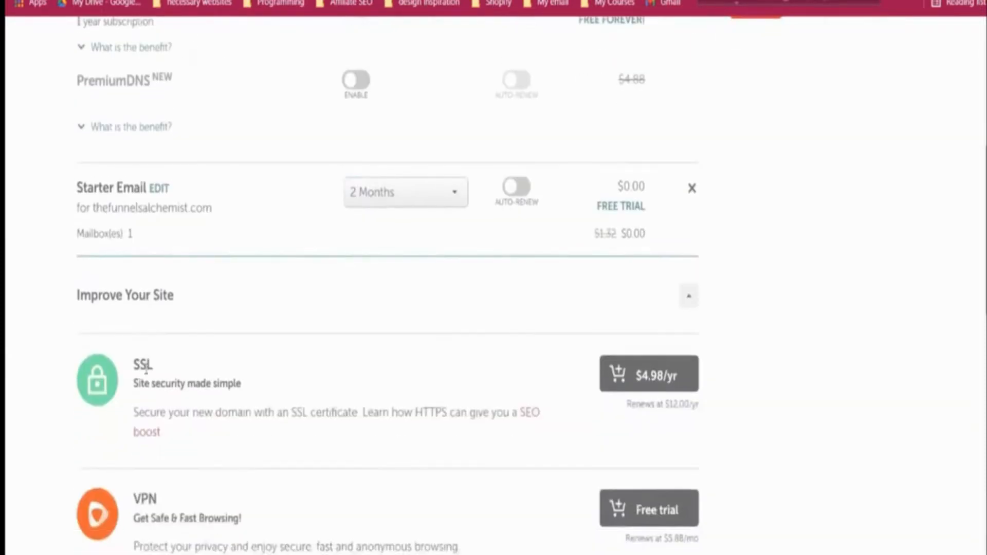
scroll(147, 368, down, 8)
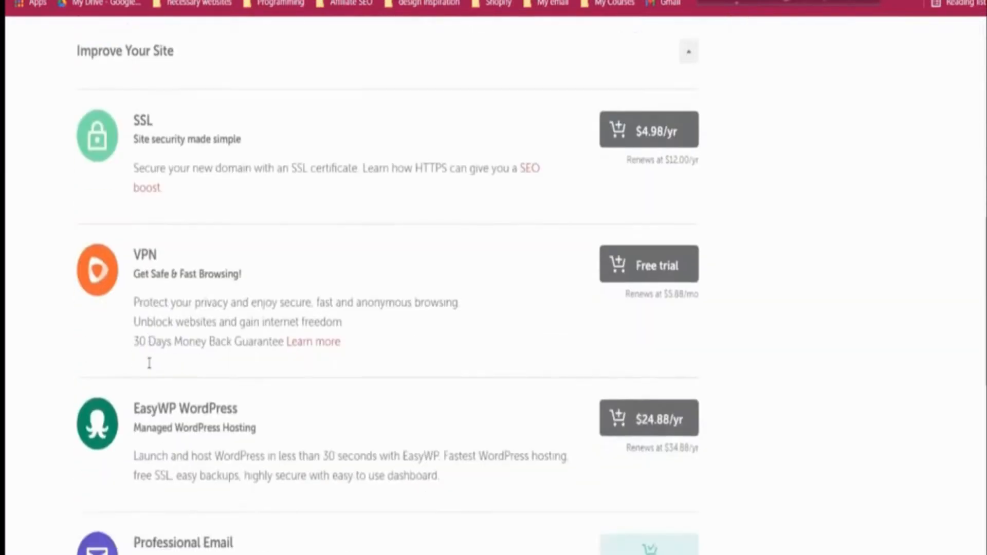
scroll(149, 367, down, 3)
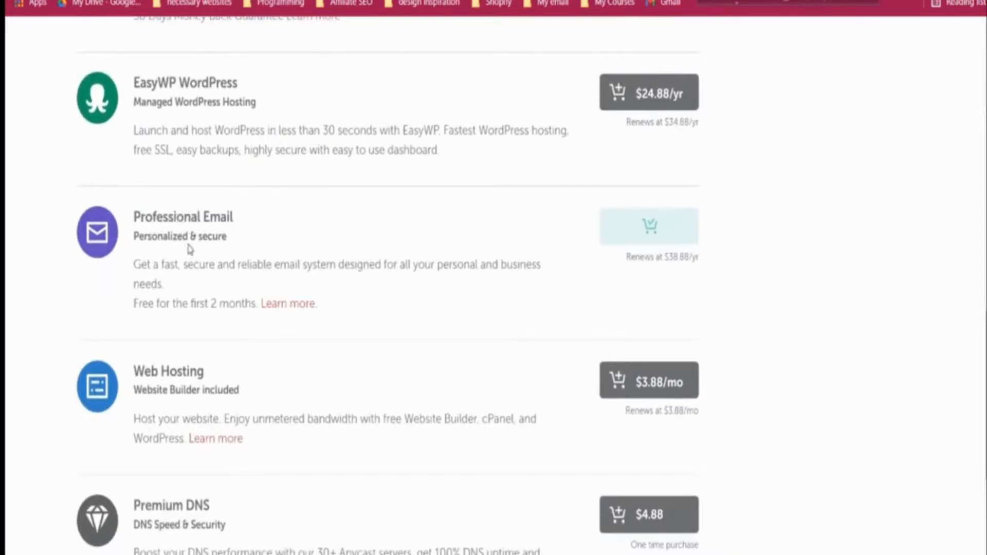
scroll(203, 243, down, 1)
scroll(203, 243, down, 4)
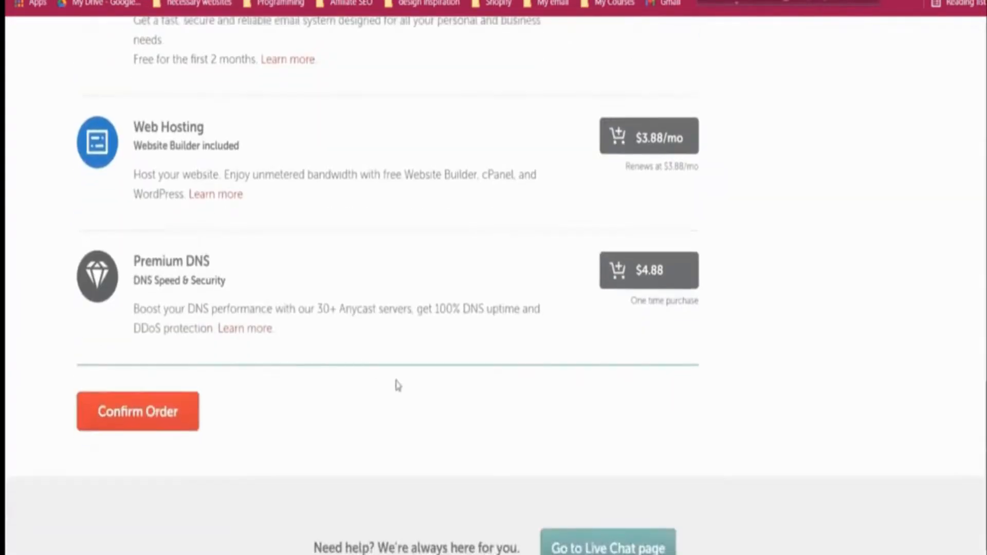
scroll(398, 384, up, 18)
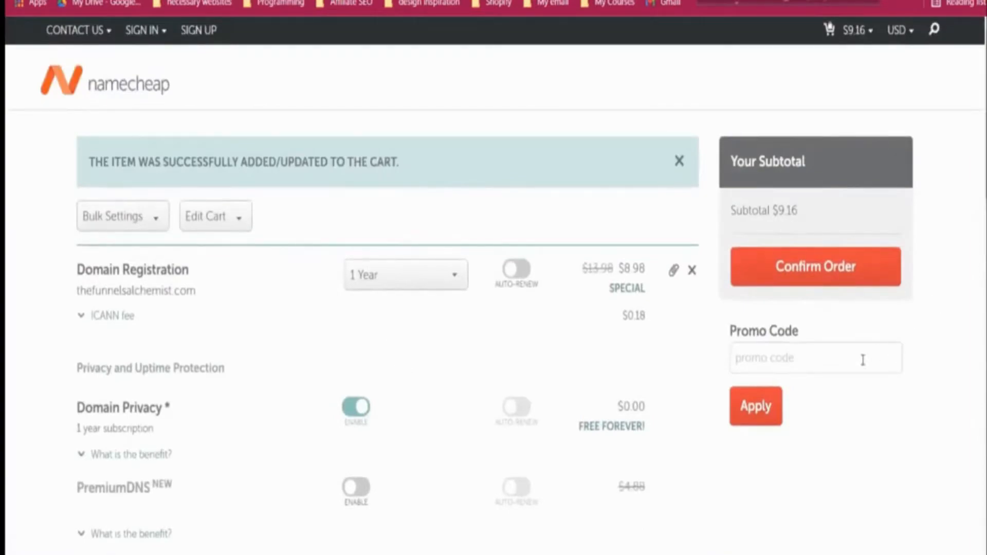
scroll(566, 402, down, 18)
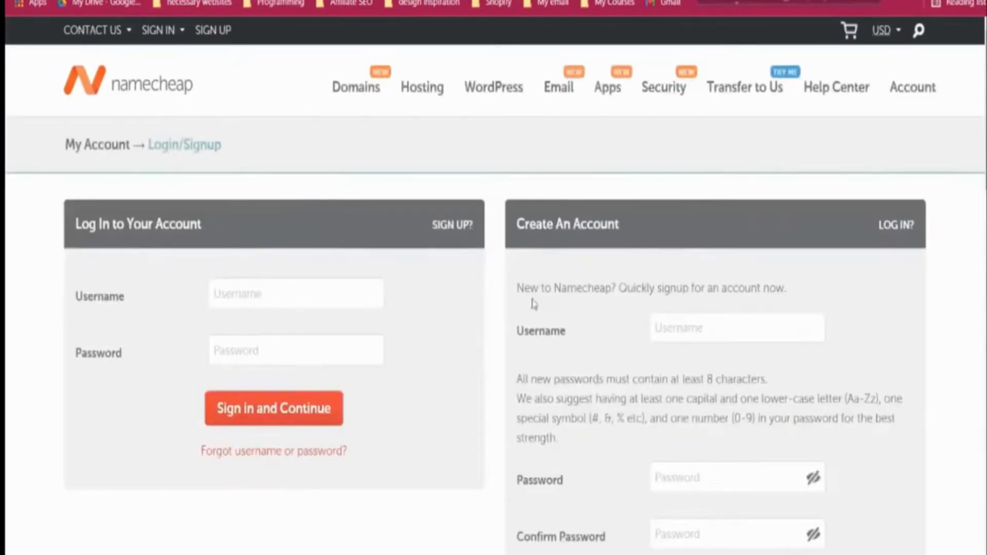
Step: Enter the new account's username on Namecheap's Create An Account form
scroll(586, 297, down, 2)
scroll(586, 297, down, 2)
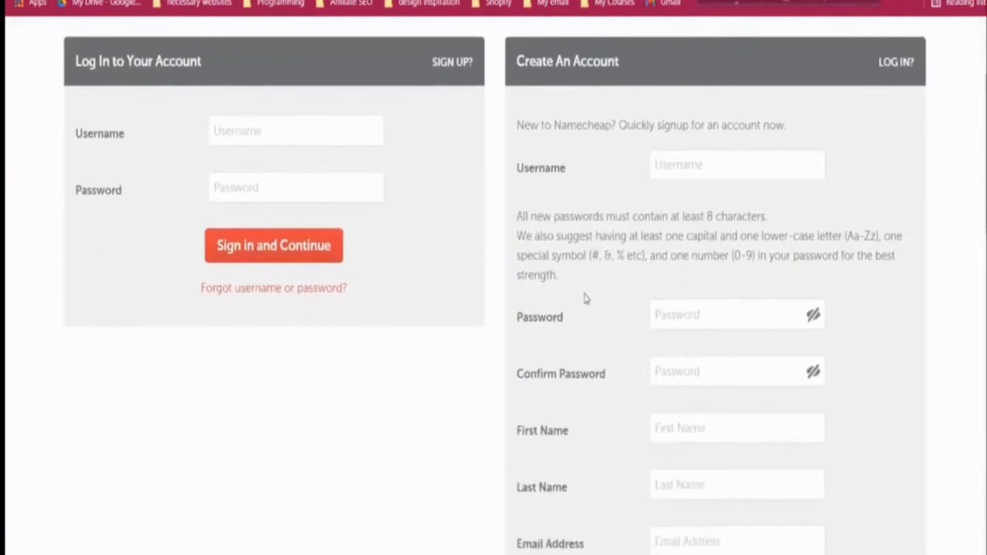
scroll(586, 297, up, 4)
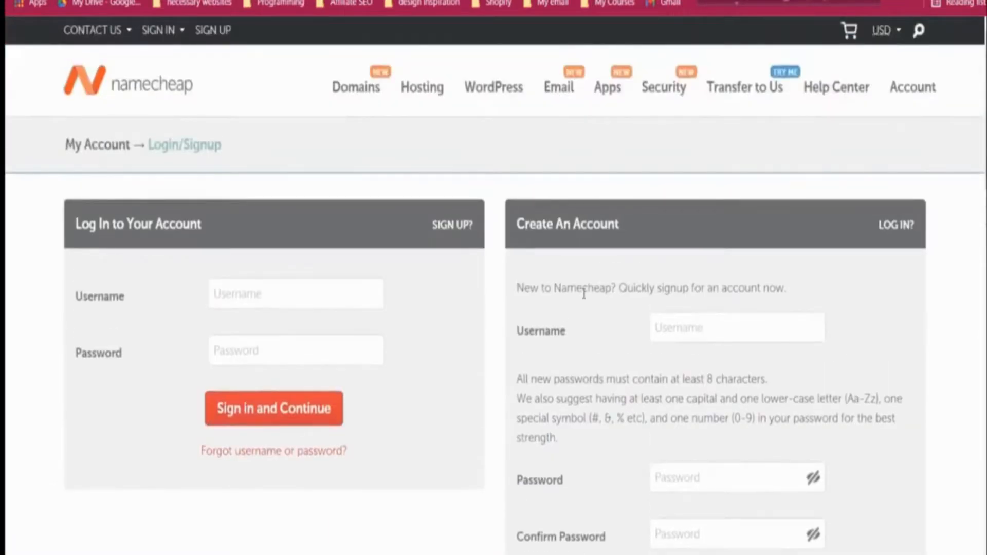
scroll(584, 298, down, 2)
click(664, 262)
text(jahin)
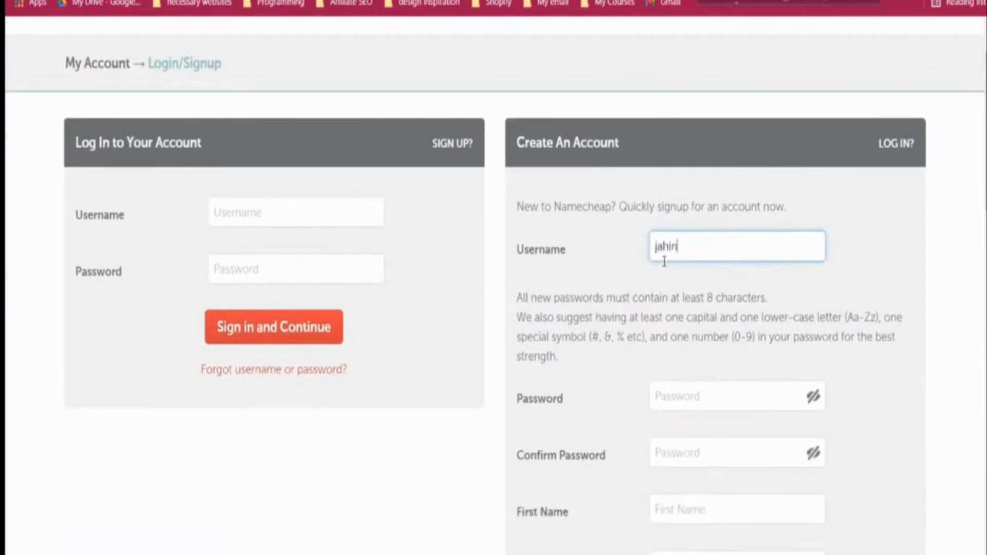
text(web75)
click(641, 313)
scroll(641, 314, down, 4)
Step: Enter and confirm the account password, then begin the account holder's name fields
click(700, 234)
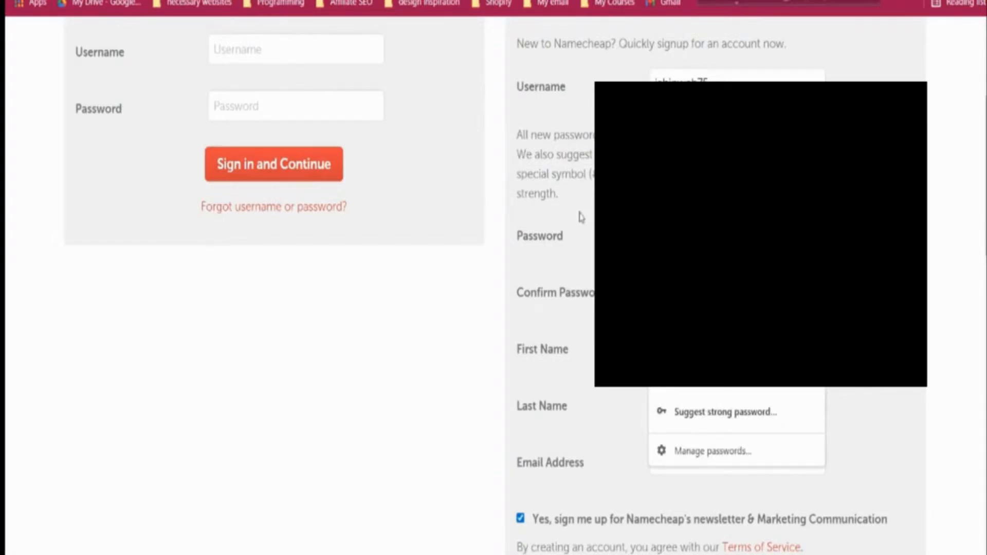
click(612, 268)
click(691, 291)
key(Escape)
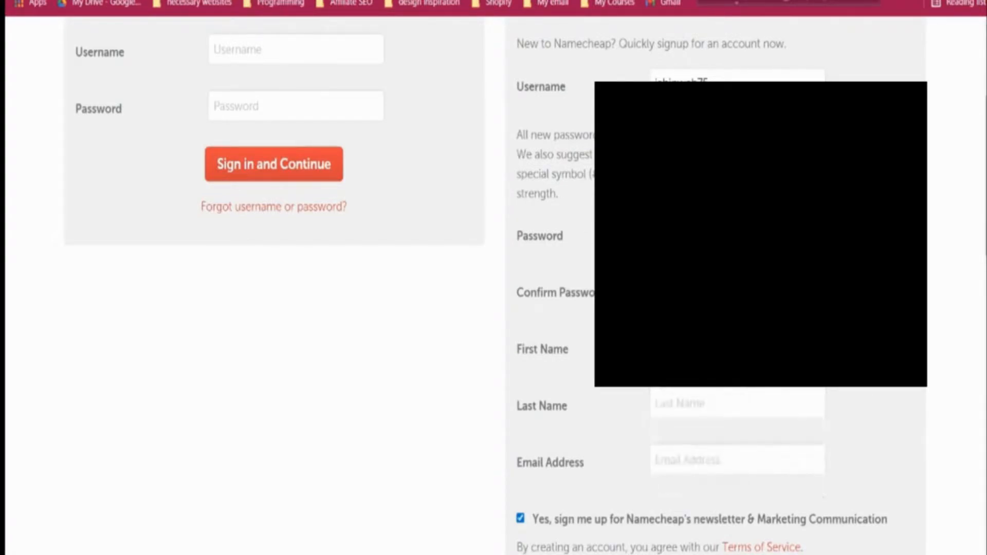
scroll(493, 278, down, 2)
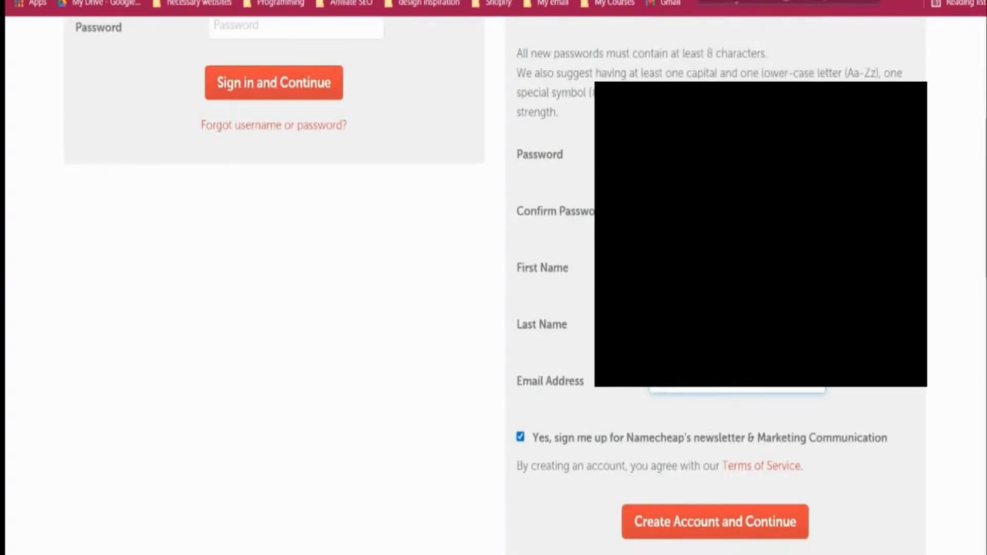
click(737, 324)
key(Escape)
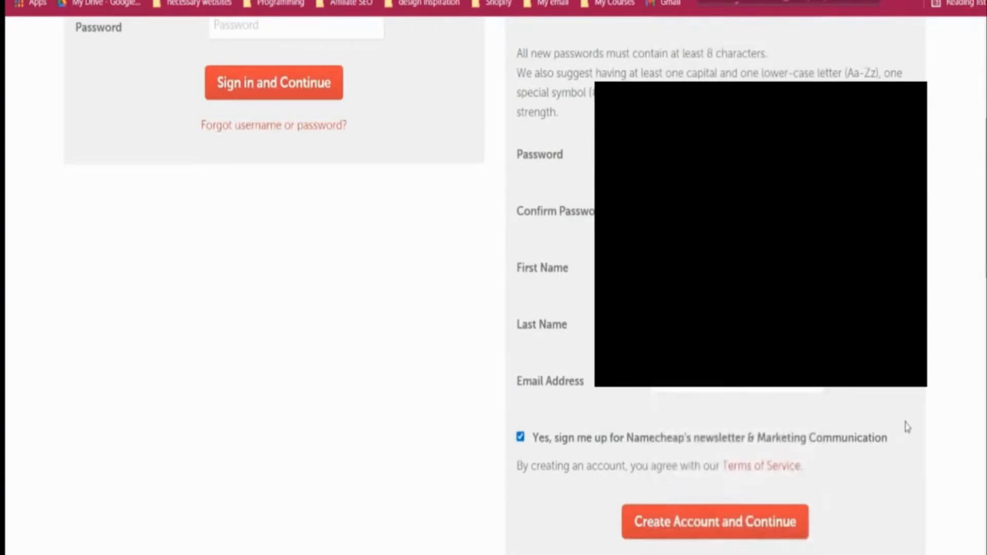
scroll(897, 395, down, 2)
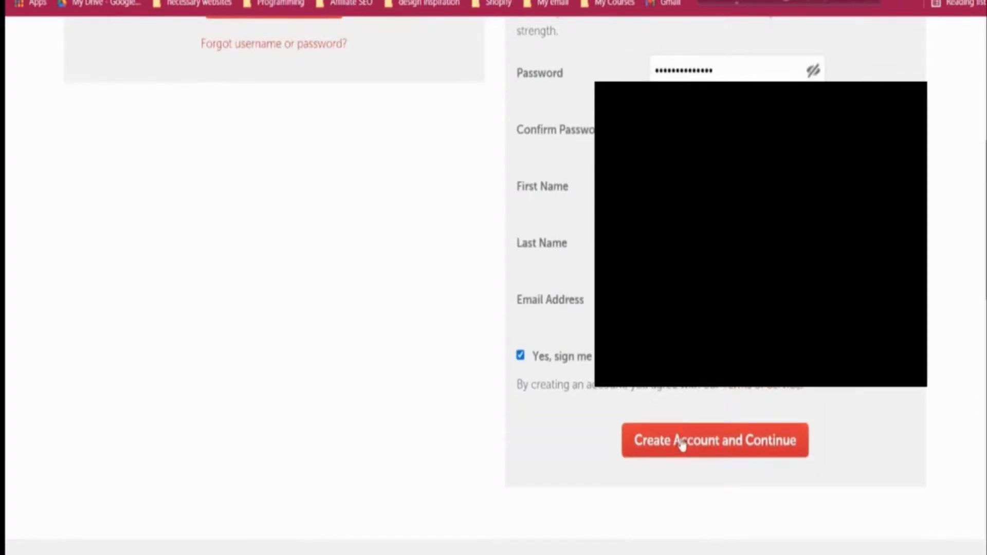
scroll(646, 422, up, 2)
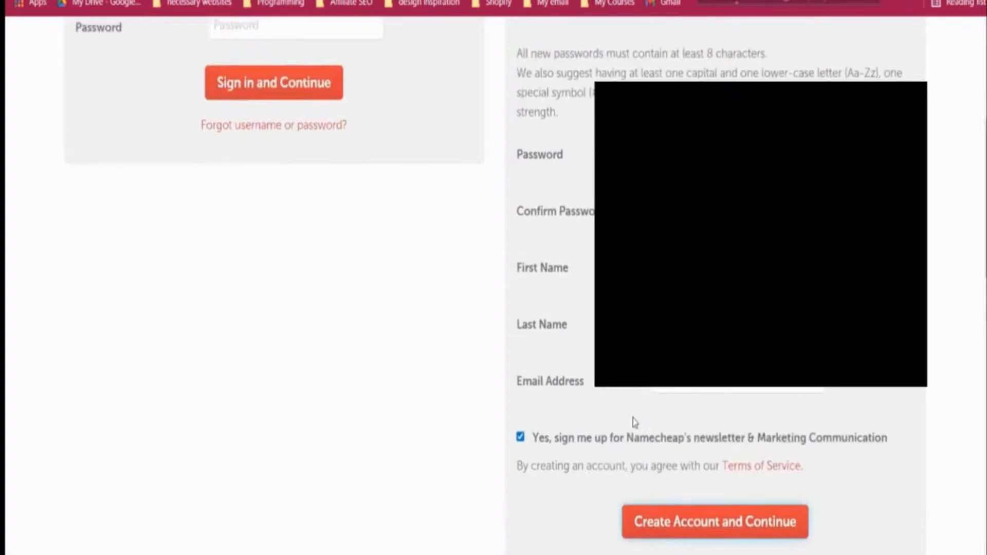
scroll(632, 418, up, 8)
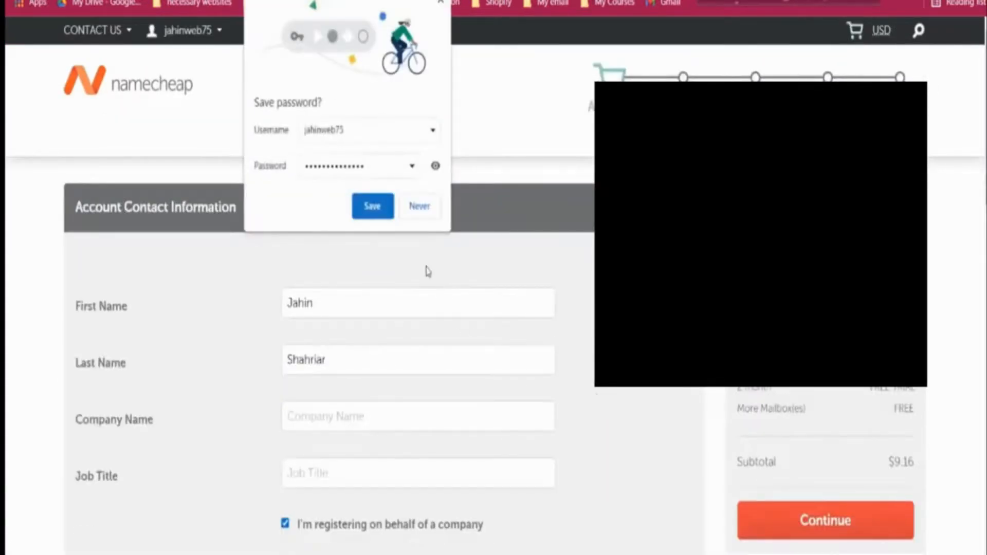
Step: Autofill the saved company and address details and submit the account contact information
click(373, 207)
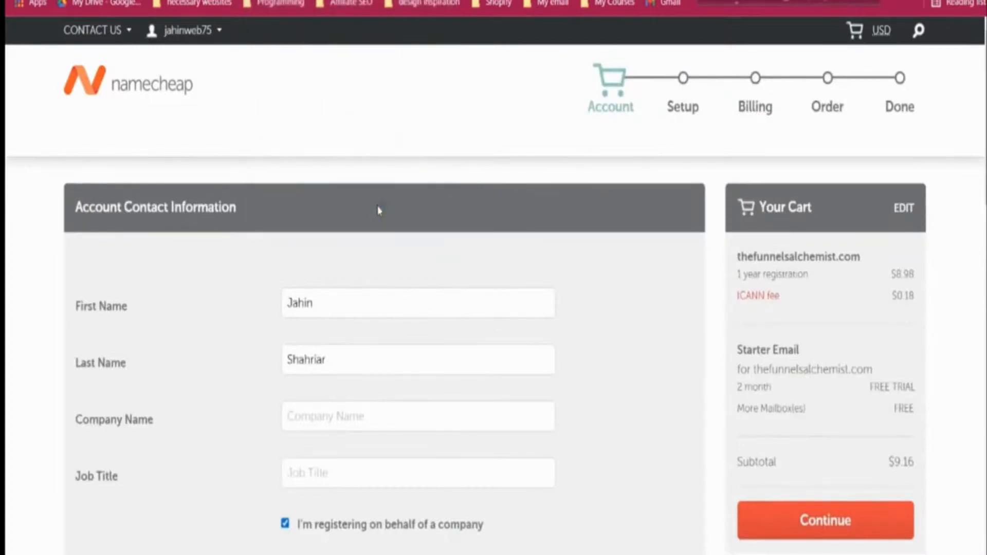
scroll(379, 210, down, 3)
click(354, 254)
click(367, 285)
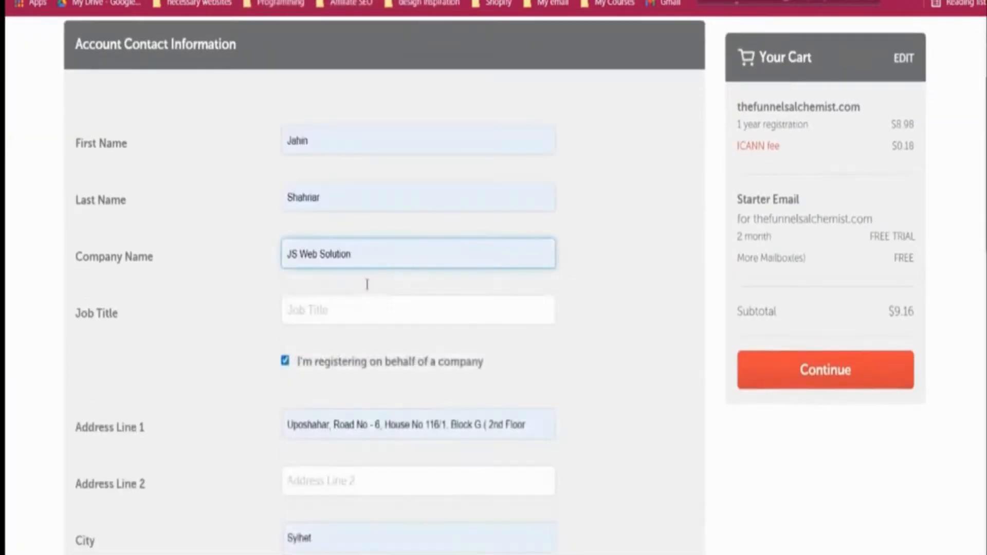
scroll(272, 303, down, 2)
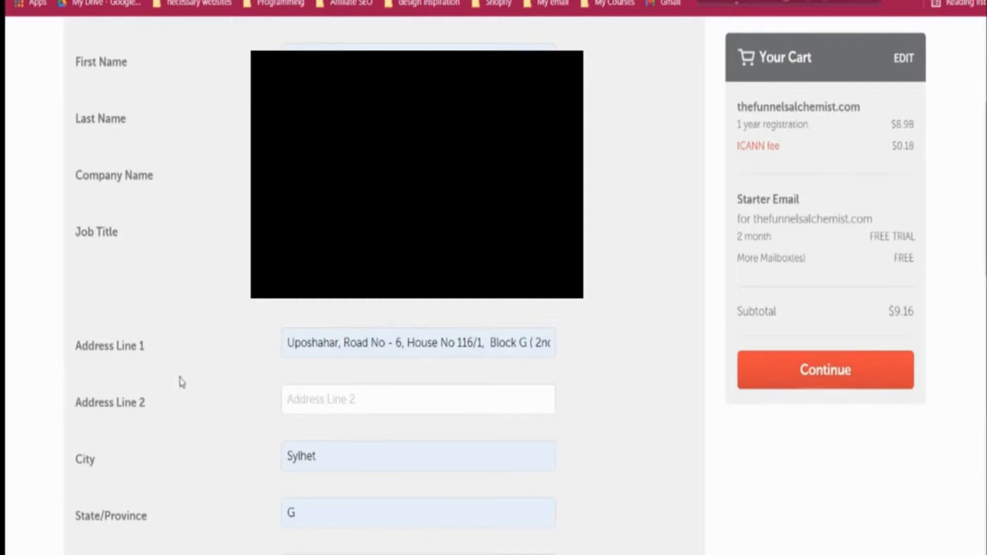
scroll(180, 381, down, 5)
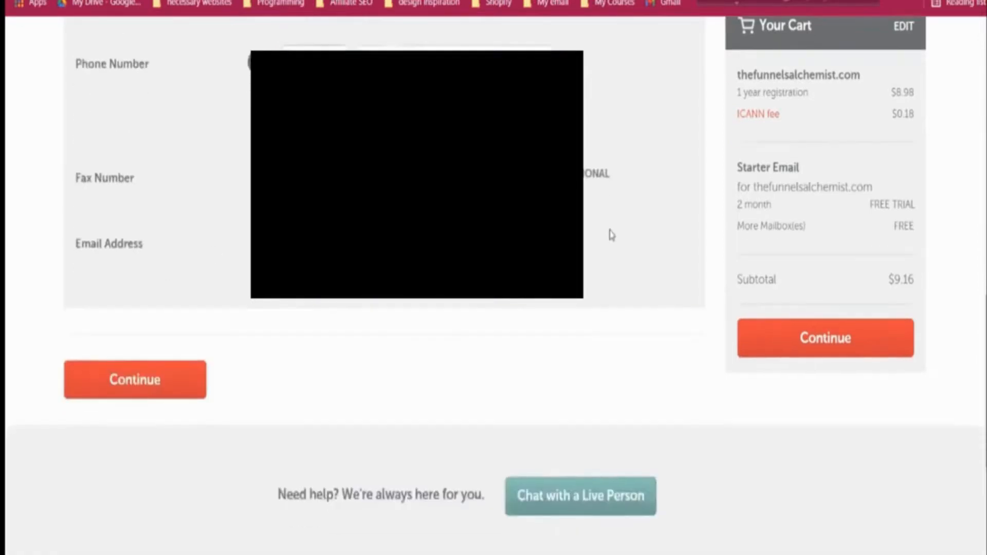
click(168, 371)
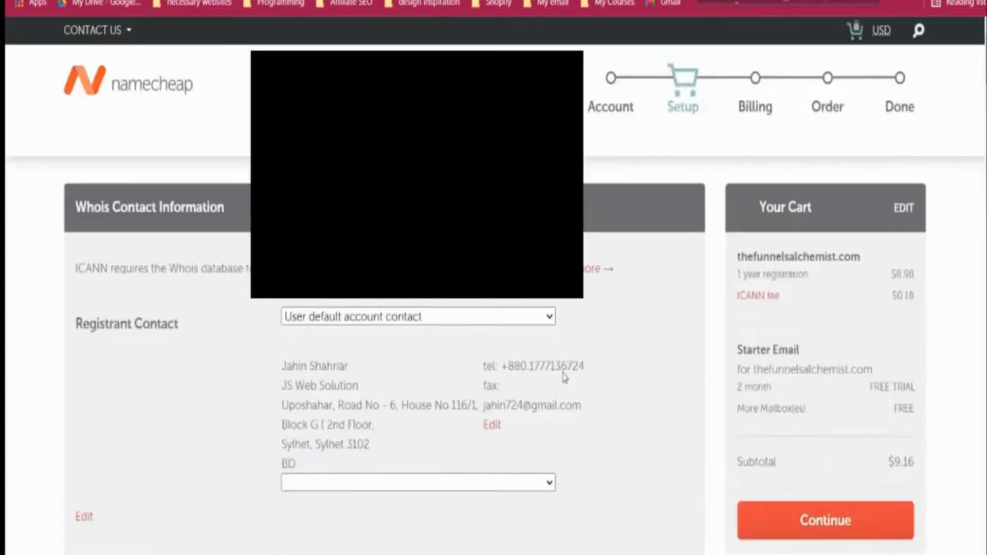
Step: Save the Whois contacts as default checkout settings and proceed to Billing
scroll(564, 377, down, 10)
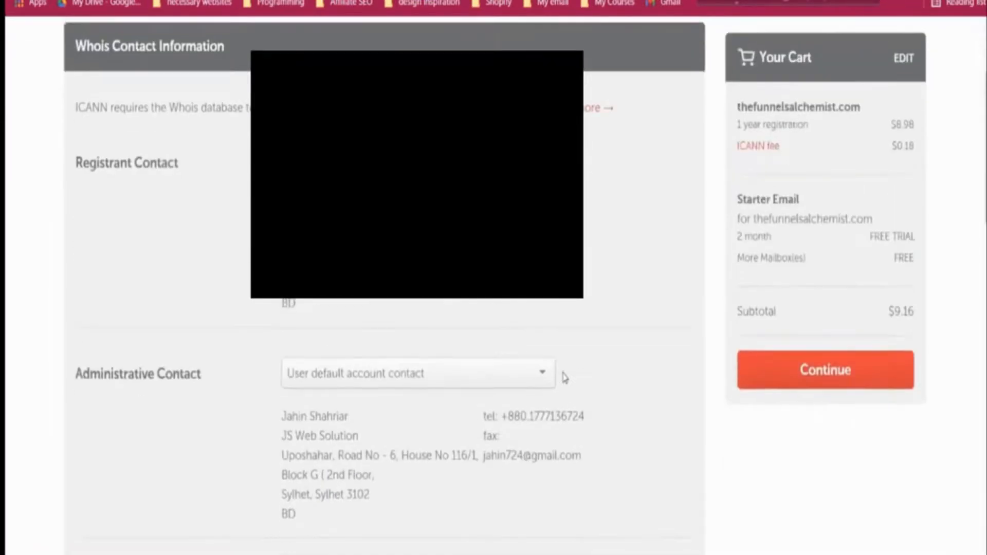
scroll(564, 376, down, 3)
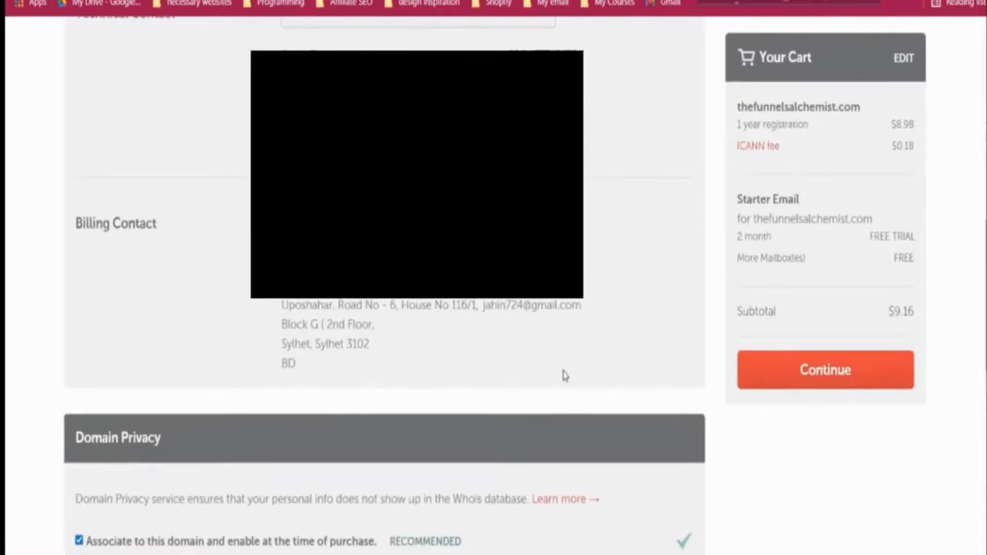
scroll(565, 376, down, 5)
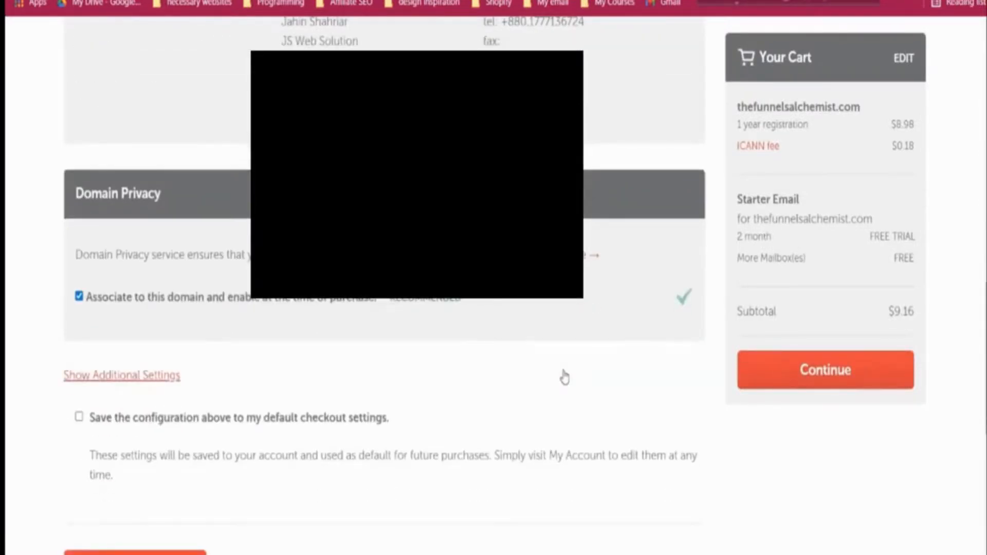
click(137, 421)
scroll(146, 463, down, 5)
click(135, 324)
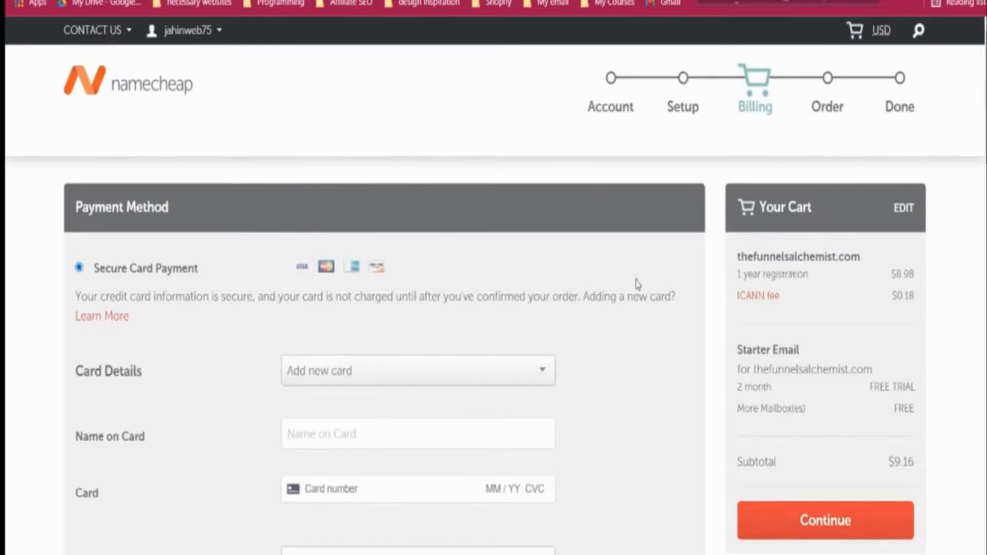
Step: Accept the Terms of Service and pay the $9.16 order for thefunnelsalchemist.com
scroll(595, 283, down, 5)
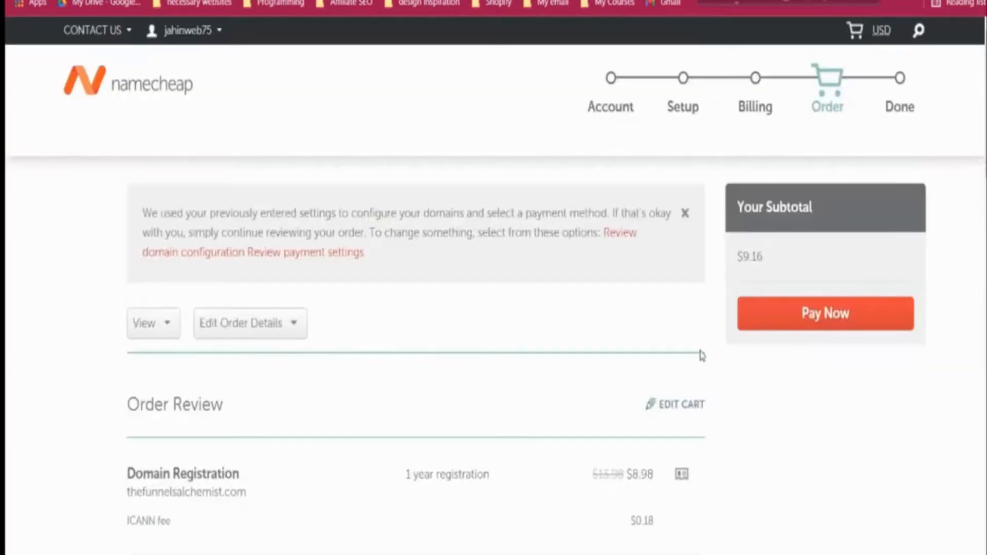
scroll(702, 353, down, 2)
scroll(703, 353, down, 10)
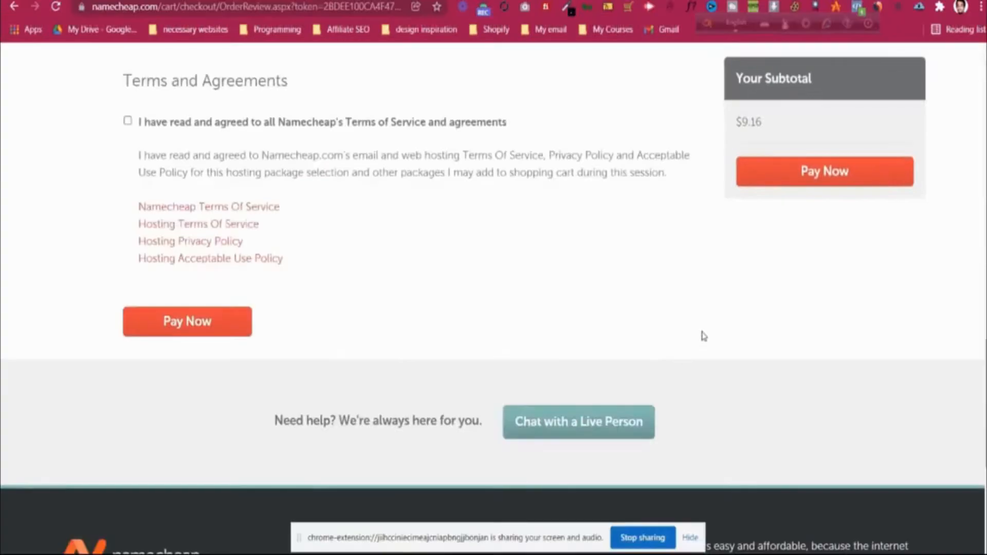
click(128, 121)
click(200, 320)
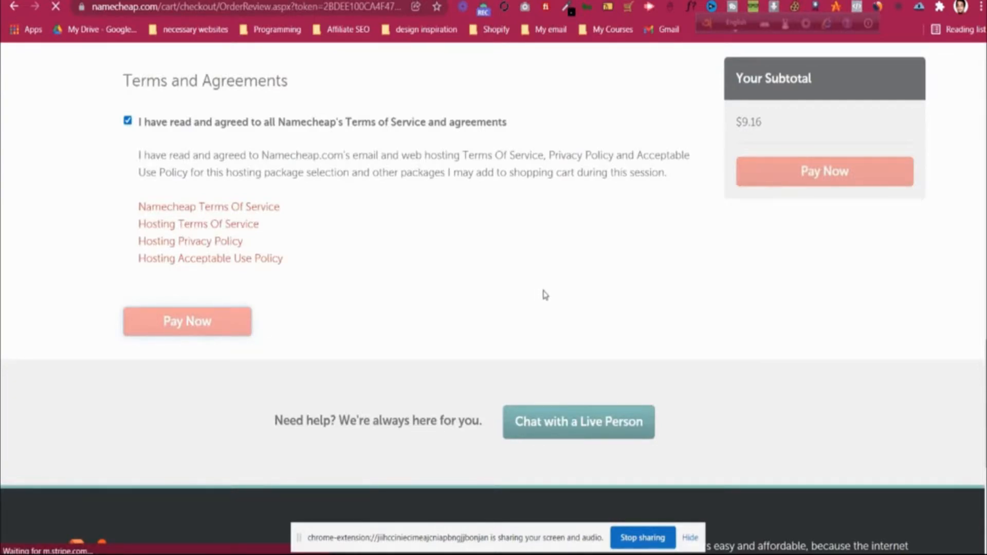
scroll(546, 295, up, 1)
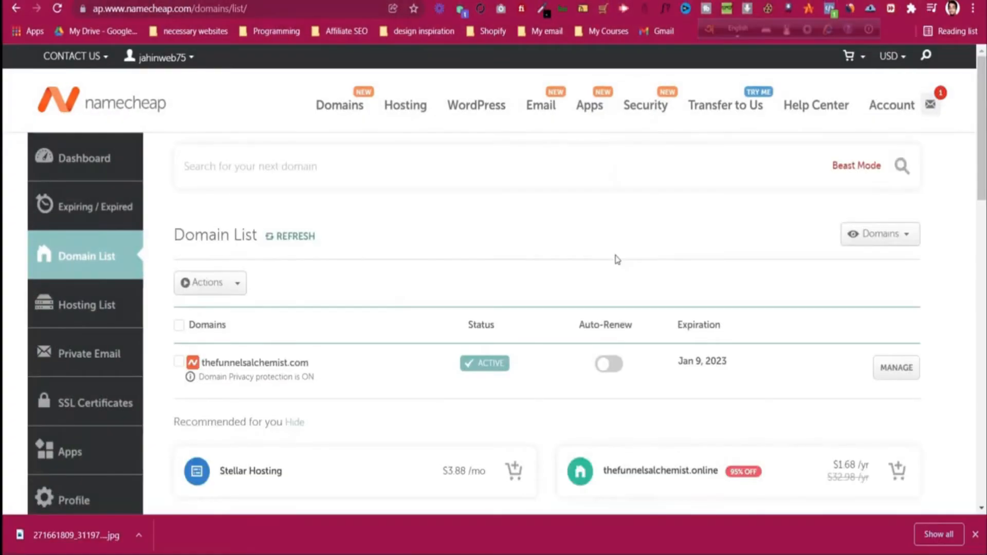
Step: Go to Namecheap's Private Email section and scroll to the 2-month free trial offer
click(109, 257)
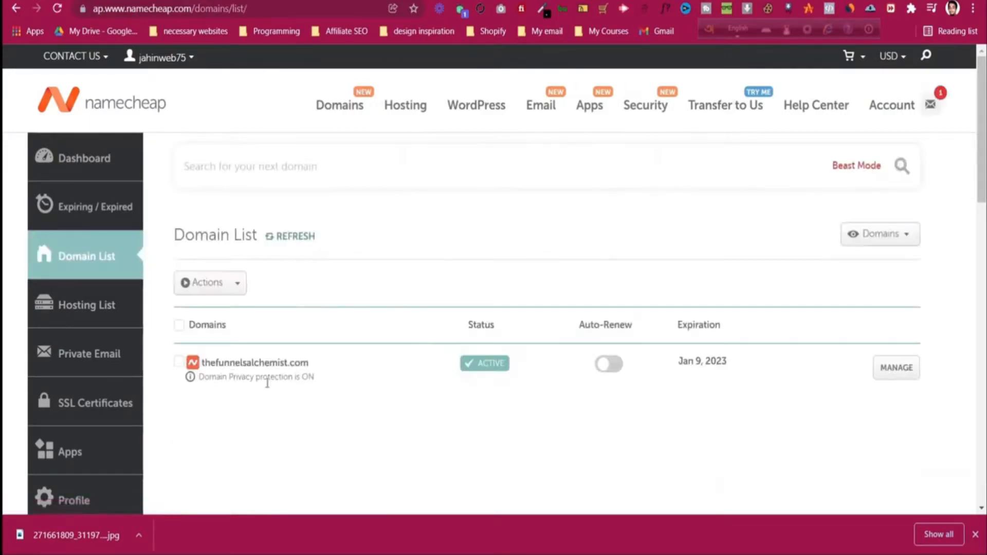
click(112, 356)
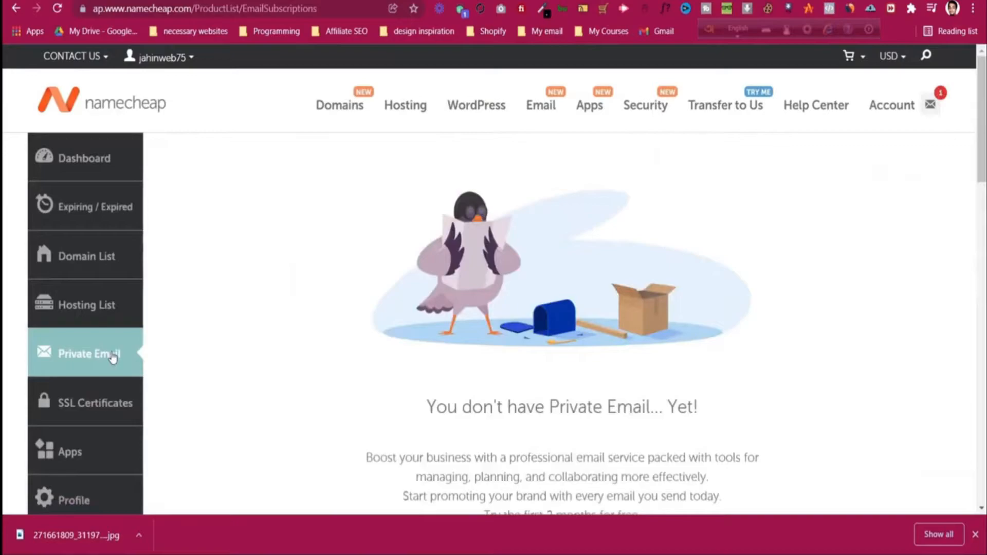
scroll(308, 355, down, 2)
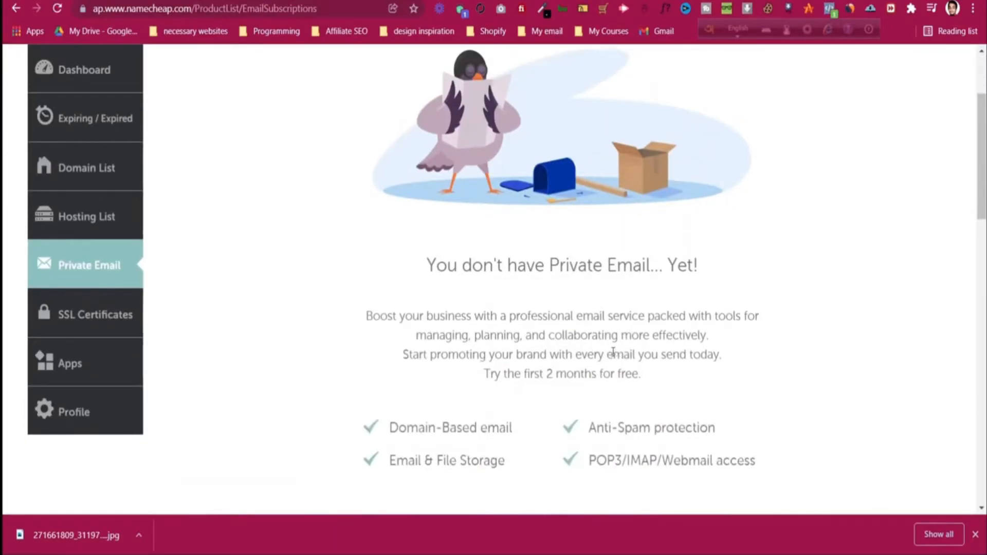
scroll(612, 352, down, 2)
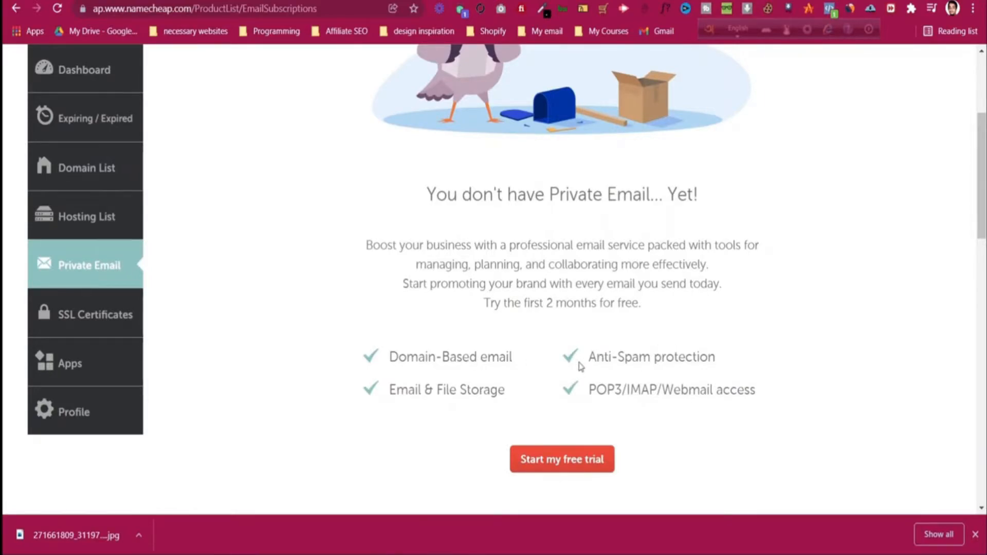
Step: Start the Private Email free trial and choose the Starter email plan
click(569, 459)
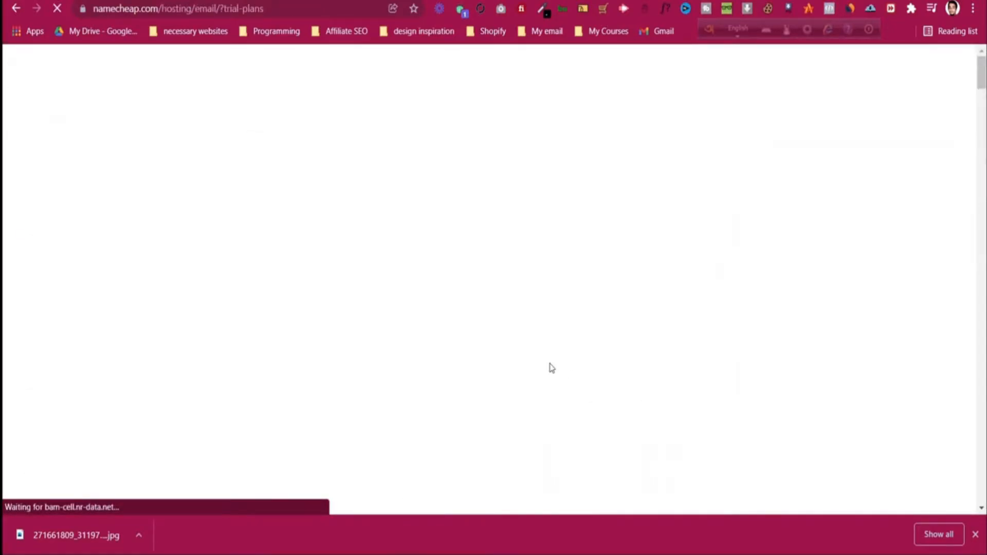
scroll(551, 367, down, 3)
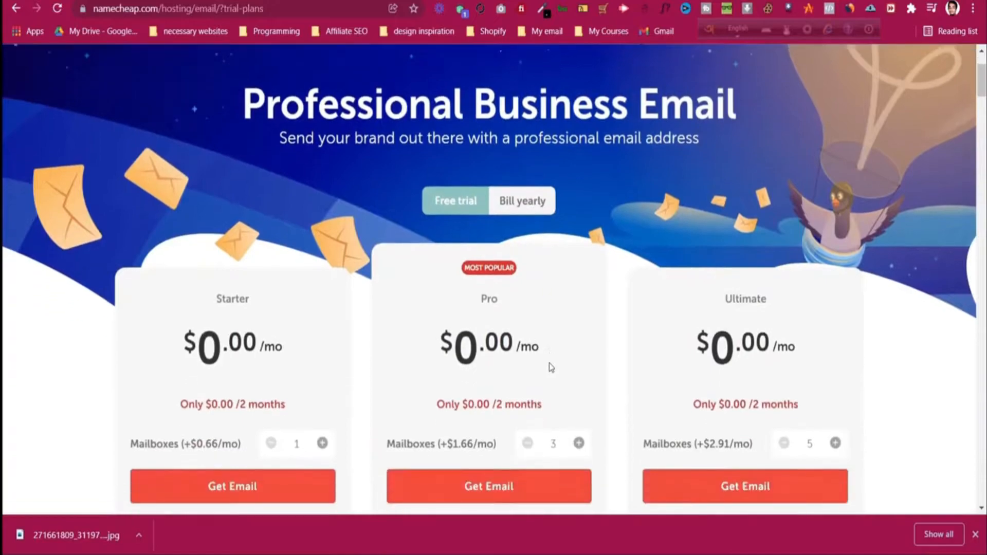
click(302, 474)
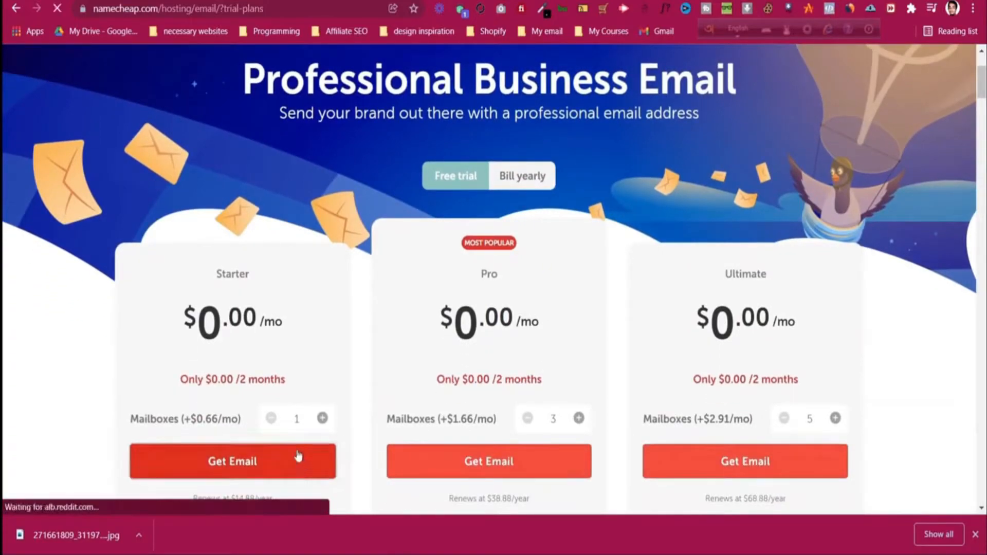
scroll(281, 374, down, 2)
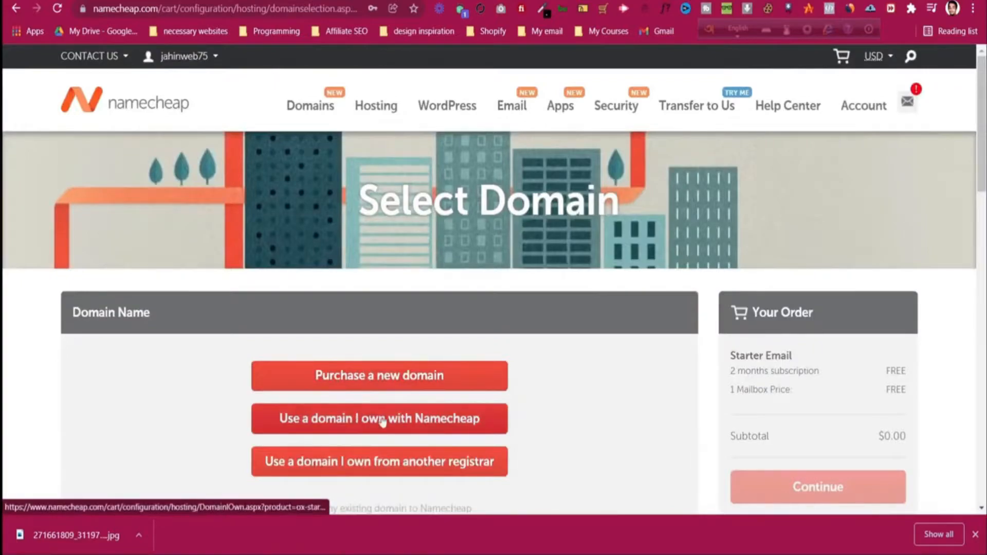
scroll(483, 387, down, 1)
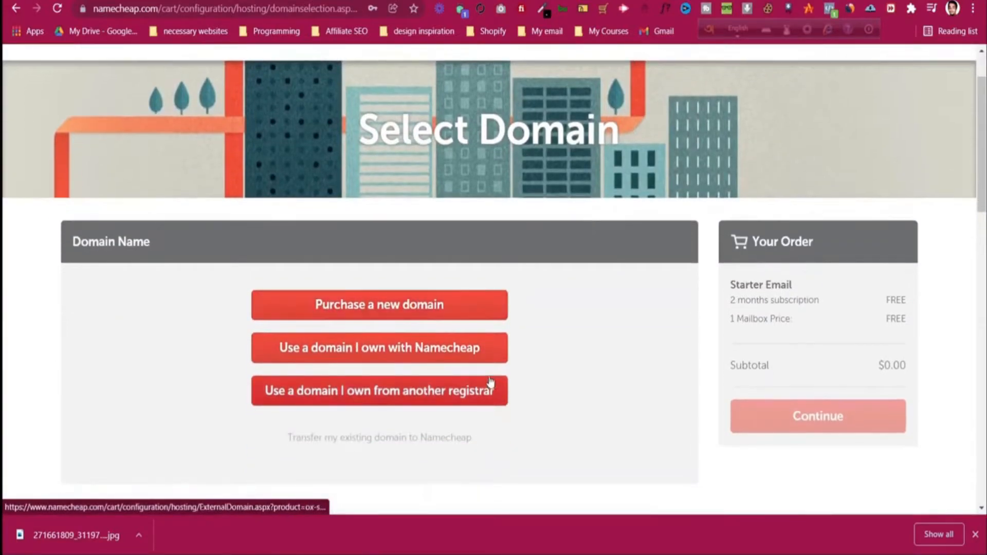
Step: Attach the Starter plan to owned domain thefunnelsalchemist.com and add it to the cart
click(473, 354)
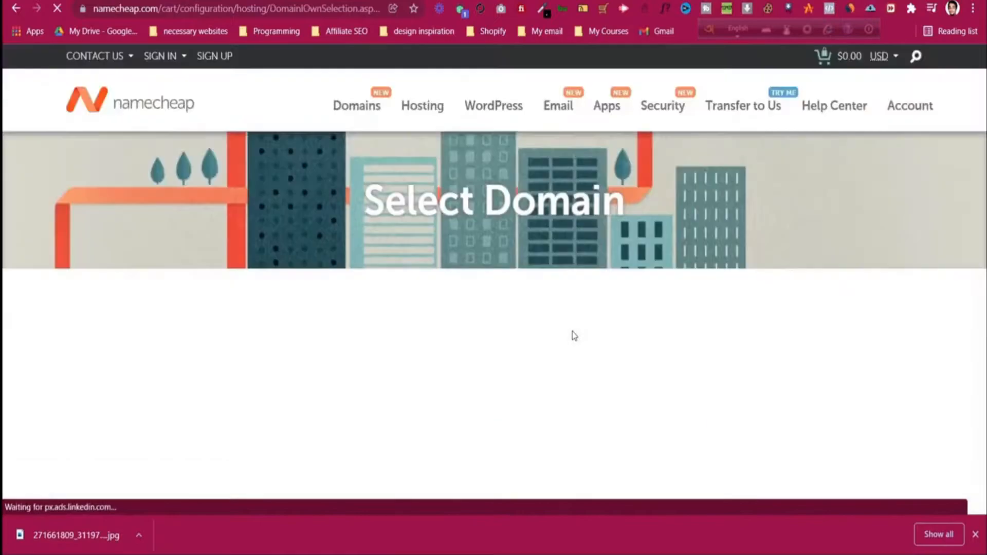
scroll(606, 353, down, 3)
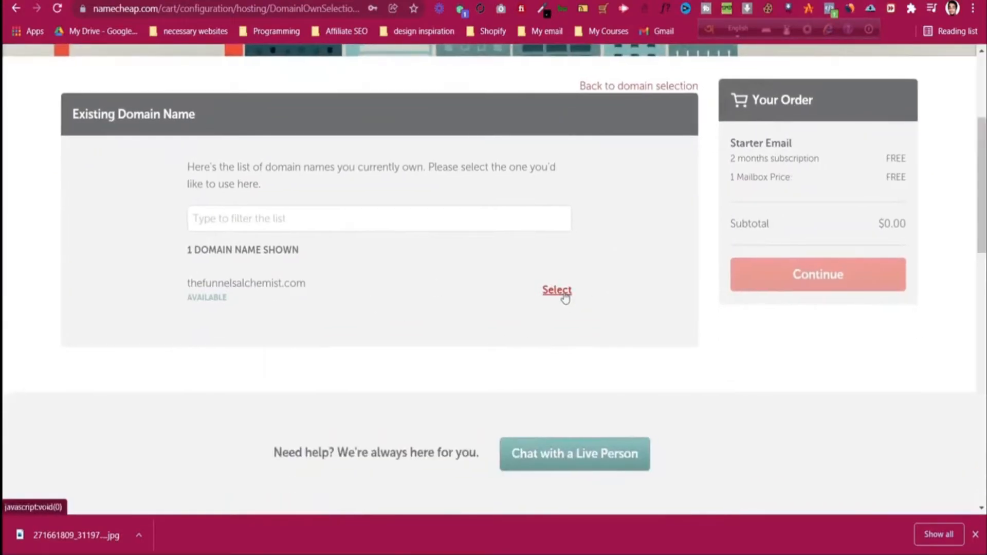
click(558, 291)
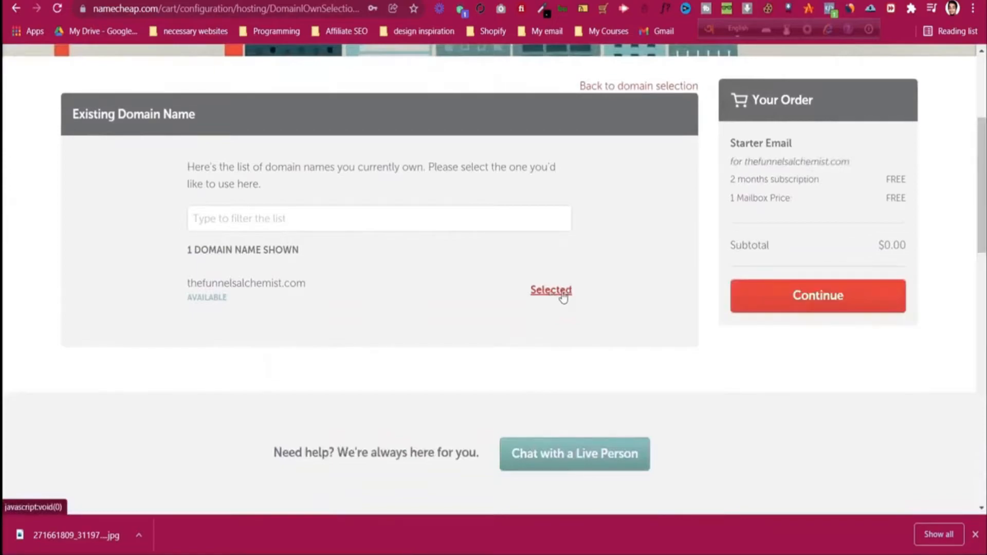
click(775, 302)
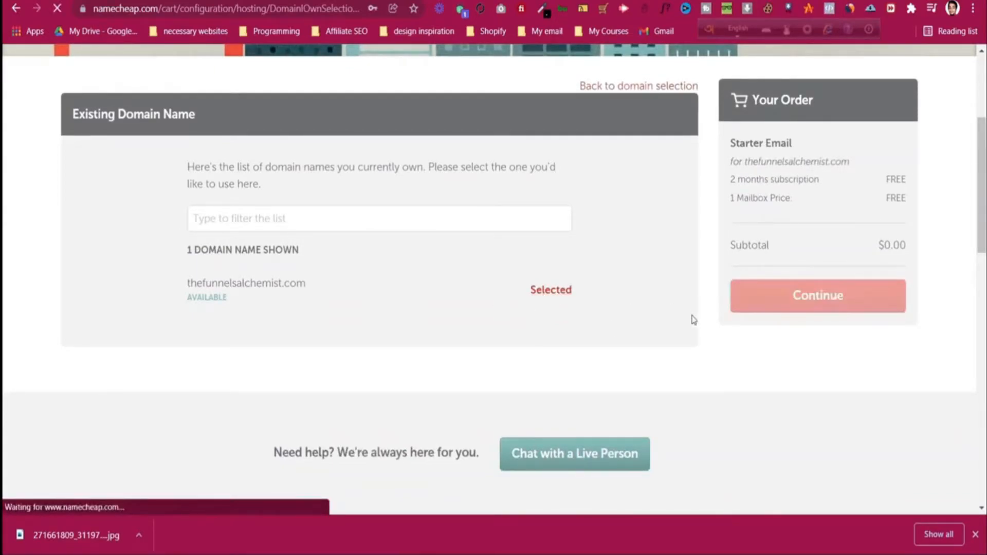
scroll(694, 322, down, 2)
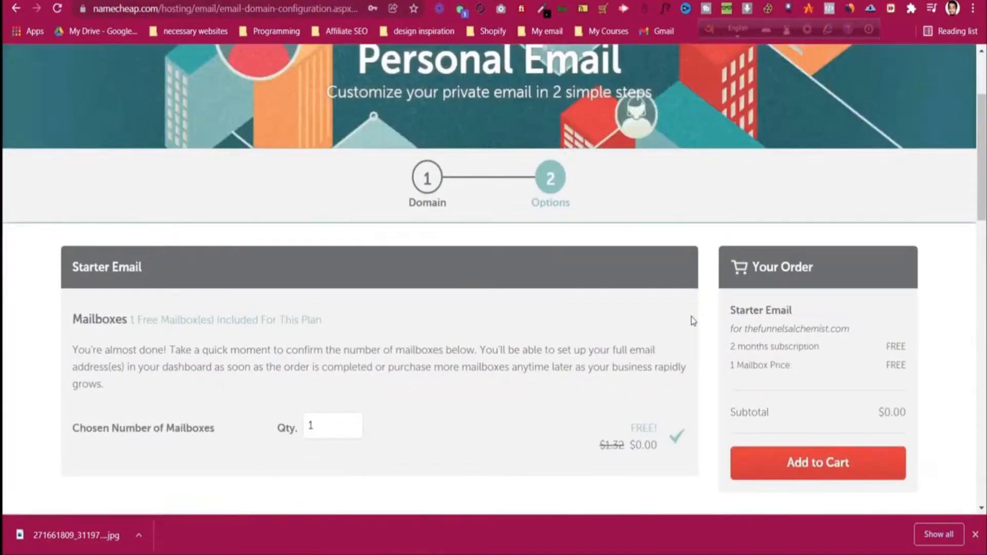
scroll(694, 321, down, 3)
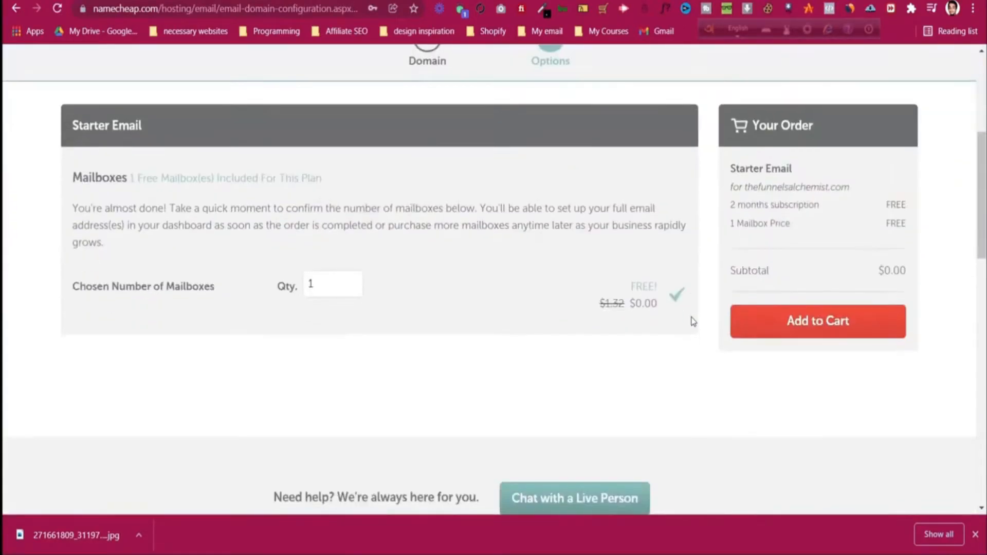
click(770, 320)
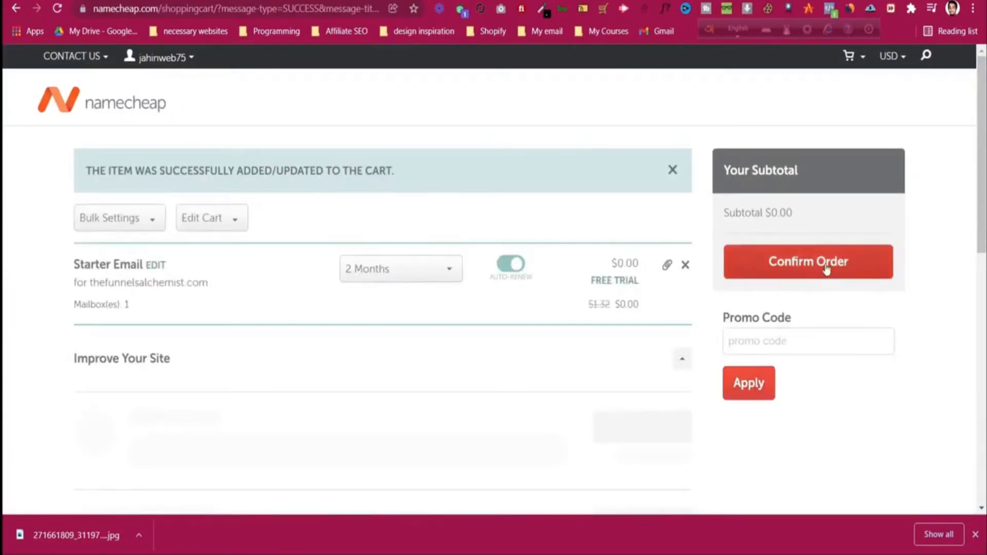
Step: Keep the 2 Months subscription with auto-renewal off and confirm the email plan order
click(417, 273)
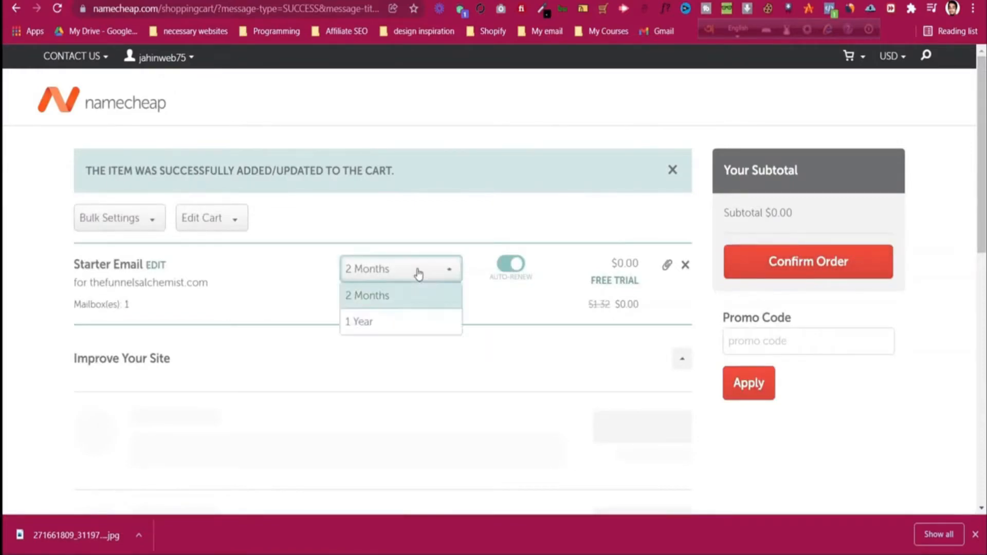
click(418, 273)
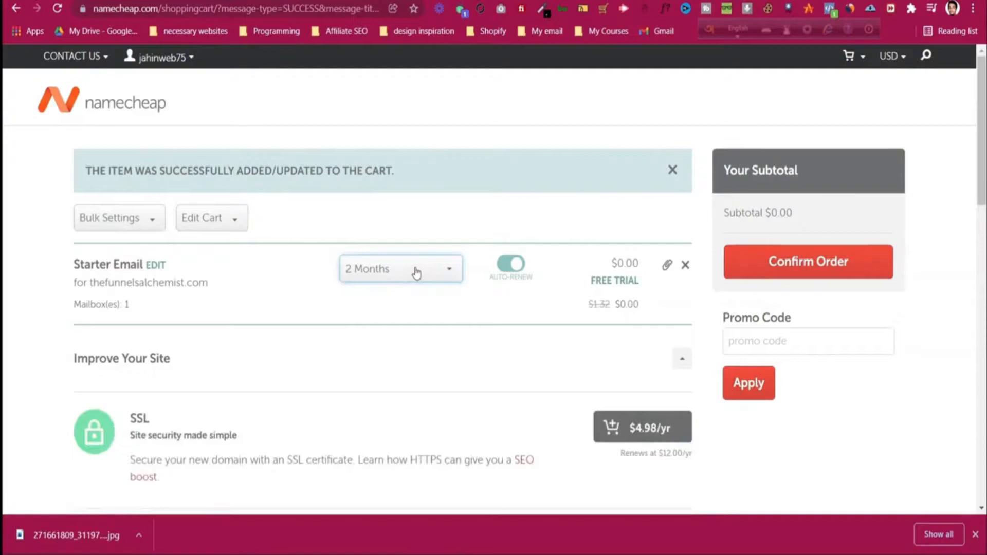
click(520, 265)
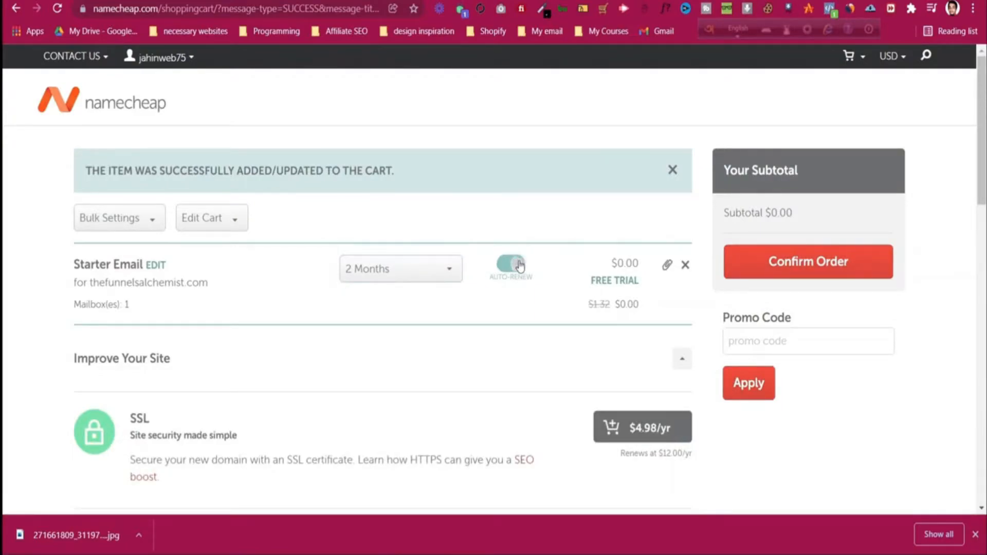
click(782, 263)
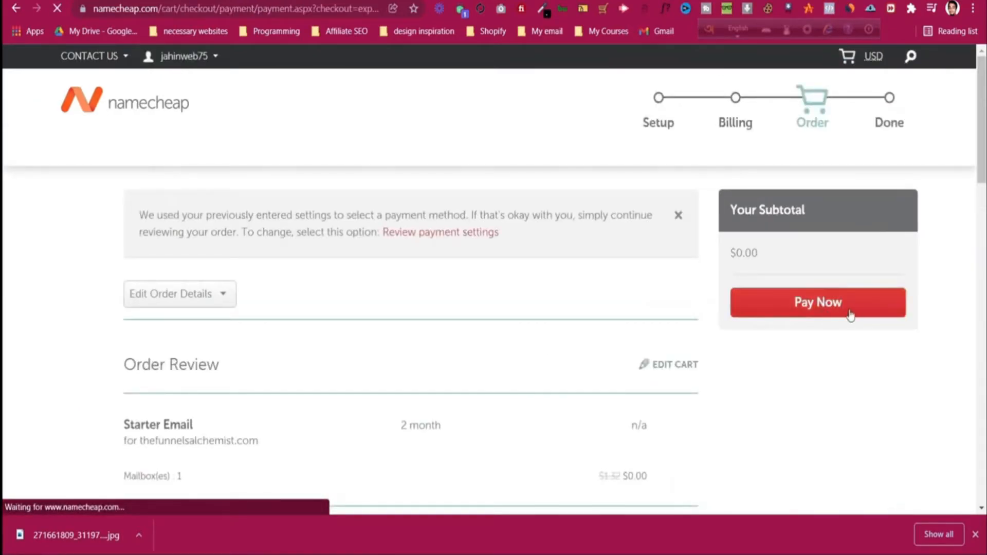
Step: Accept the Terms and Agreements and place the $0.00 Starter Email order
click(850, 311)
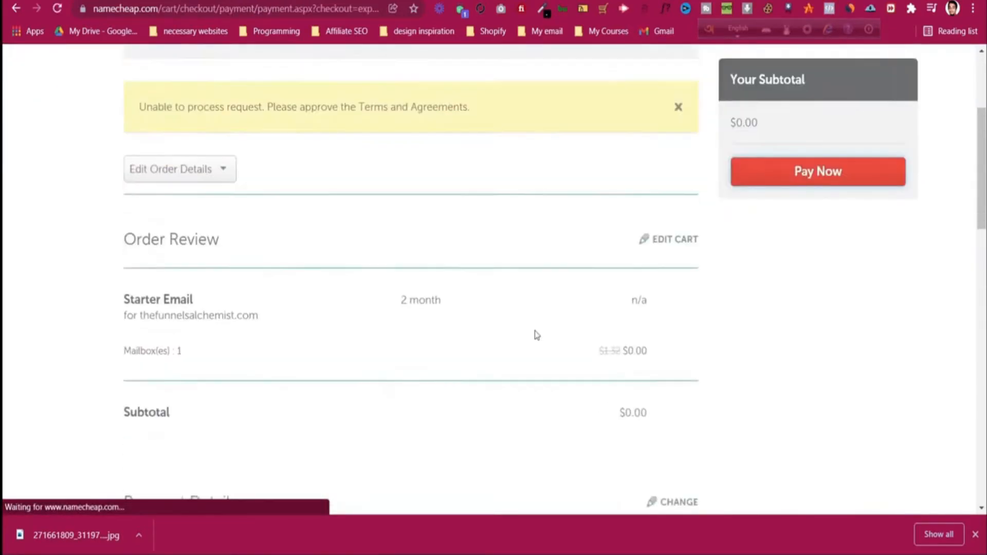
scroll(537, 335, down, 1)
scroll(526, 337, up, 2)
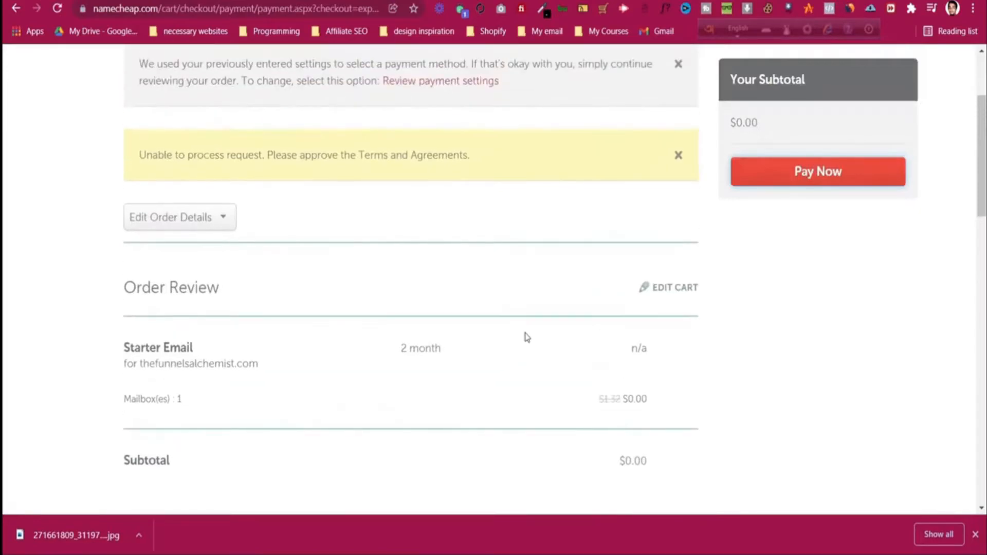
scroll(526, 336, down, 12)
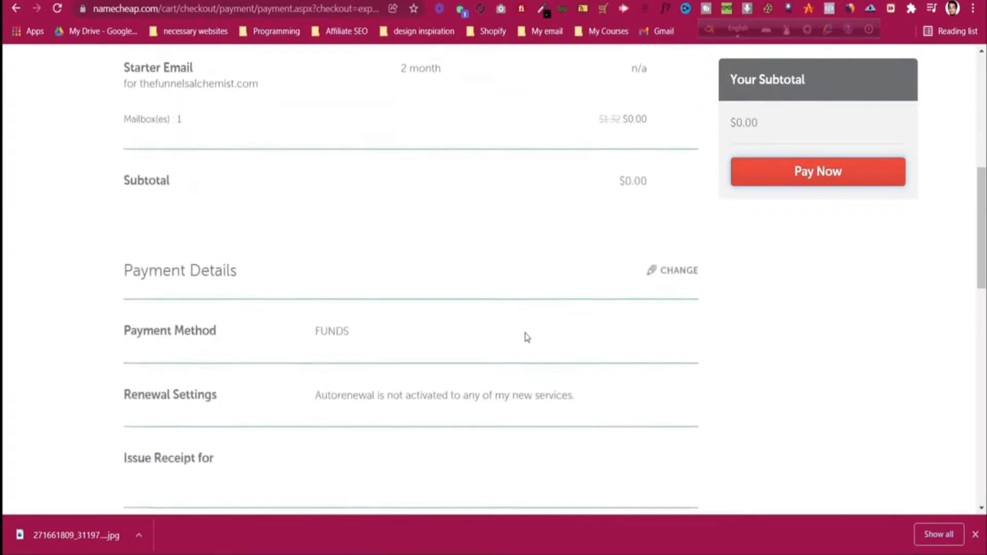
scroll(157, 242, up, 2)
click(128, 234)
click(815, 171)
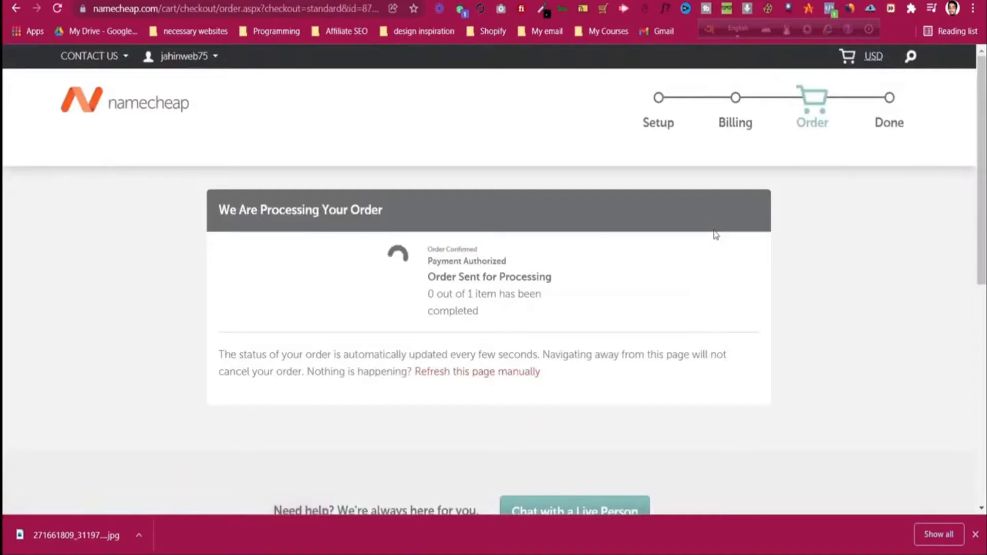
scroll(713, 237, down, 1)
scroll(713, 237, down, 2)
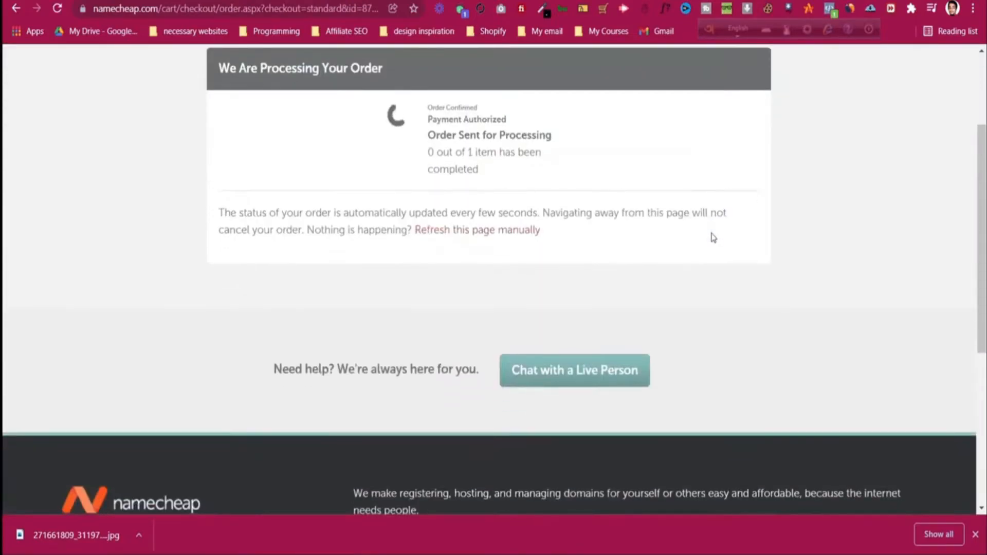
scroll(713, 237, up, 3)
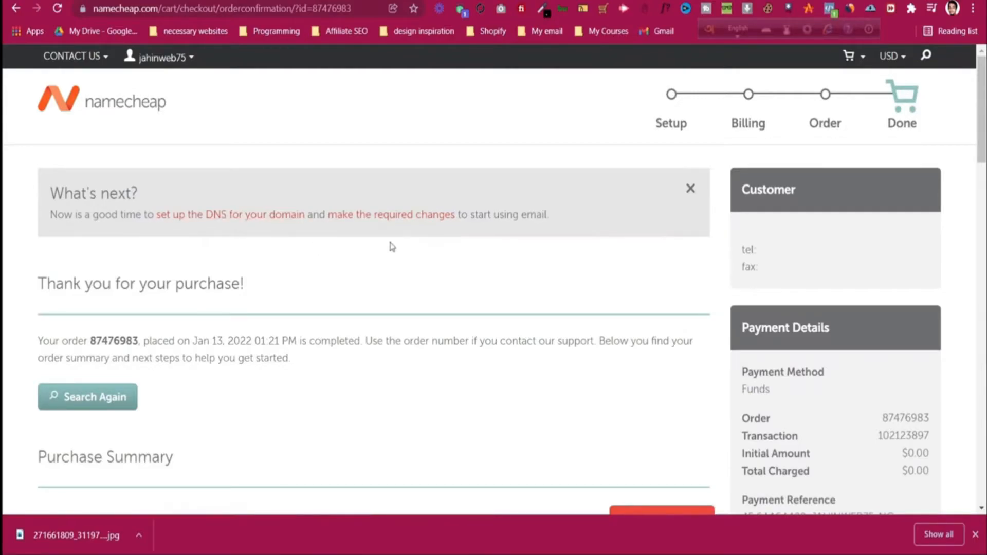
Step: Look through the domain DNS setup guide, then return to the order confirmation
scroll(439, 257, down, 5)
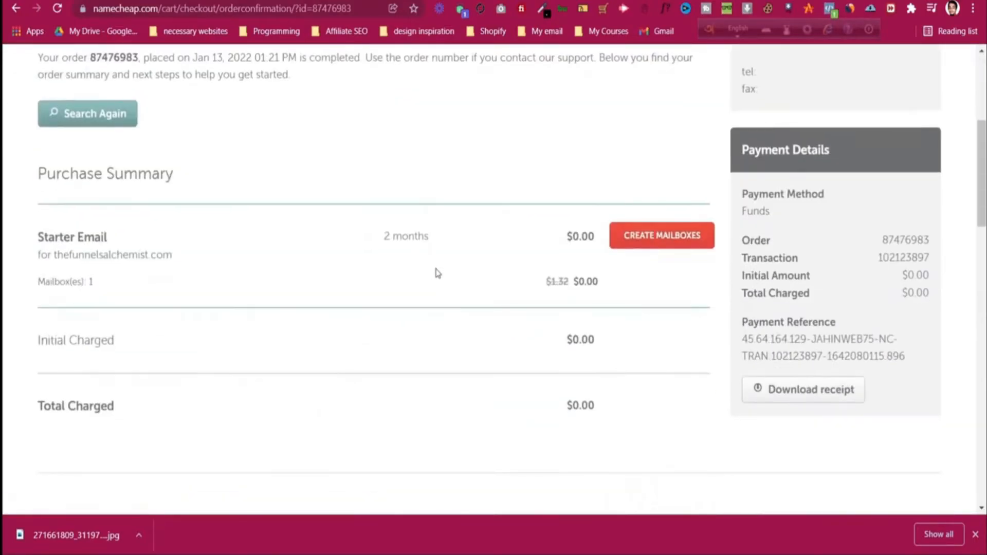
scroll(363, 255, up, 5)
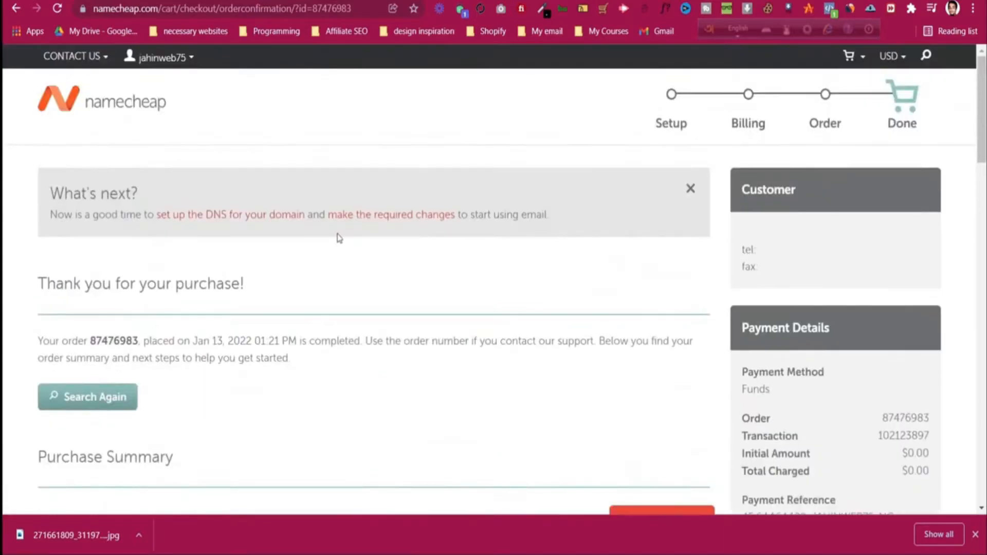
click(257, 216)
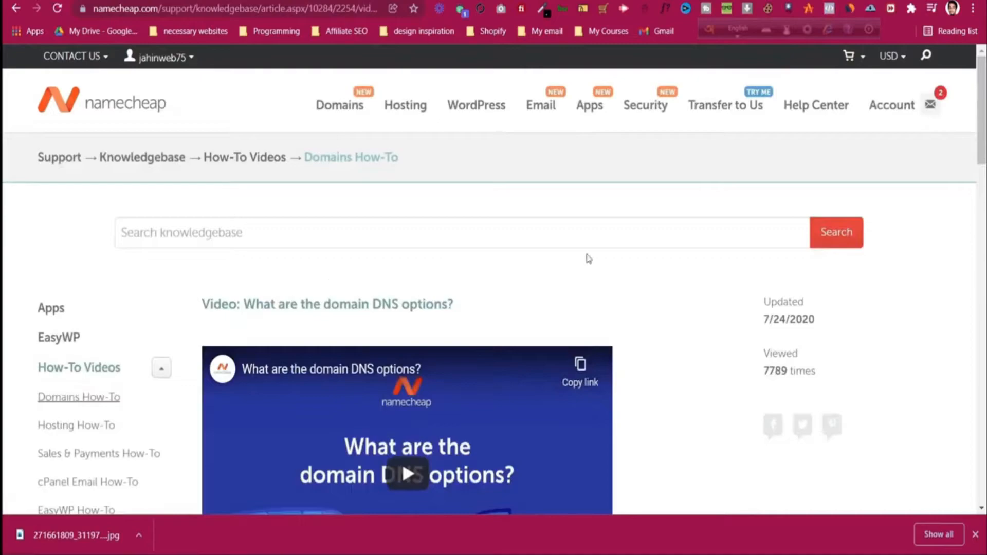
scroll(569, 254, down, 6)
scroll(440, 259, up, 2)
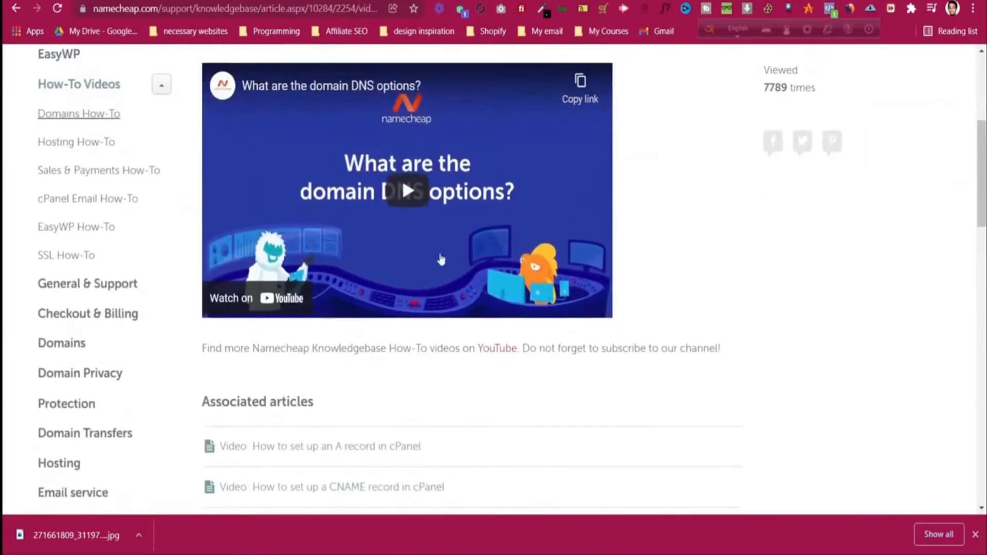
scroll(403, 242, up, 4)
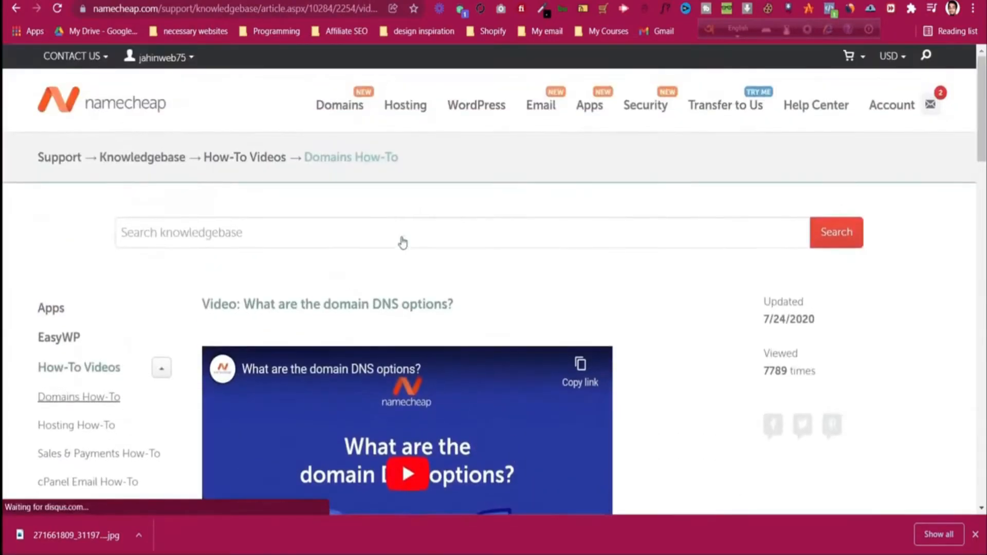
click(11, 9)
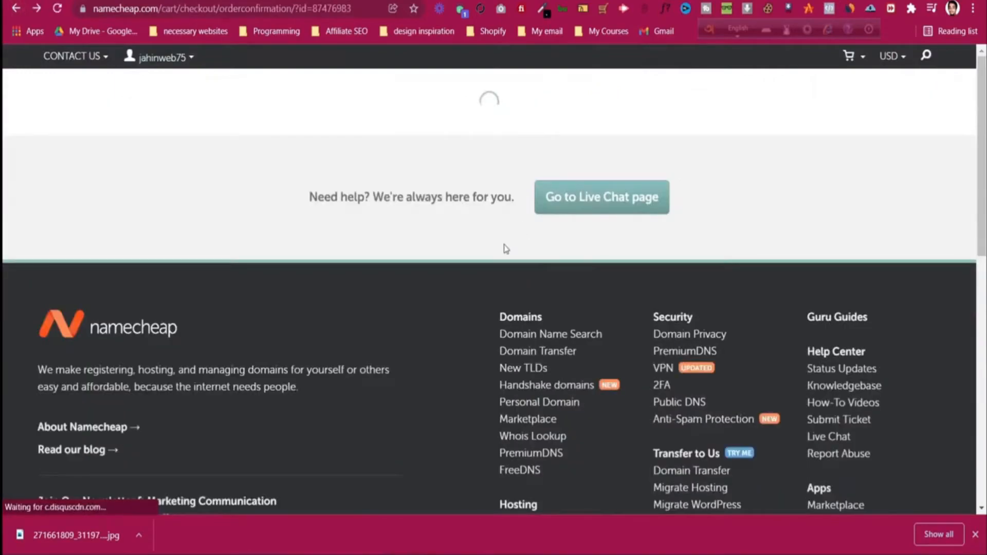
Step: Choose CREATE MAILBOXES to reach the empty Private Email management page for thefunnelsalchemist.com
scroll(505, 245, down, 10)
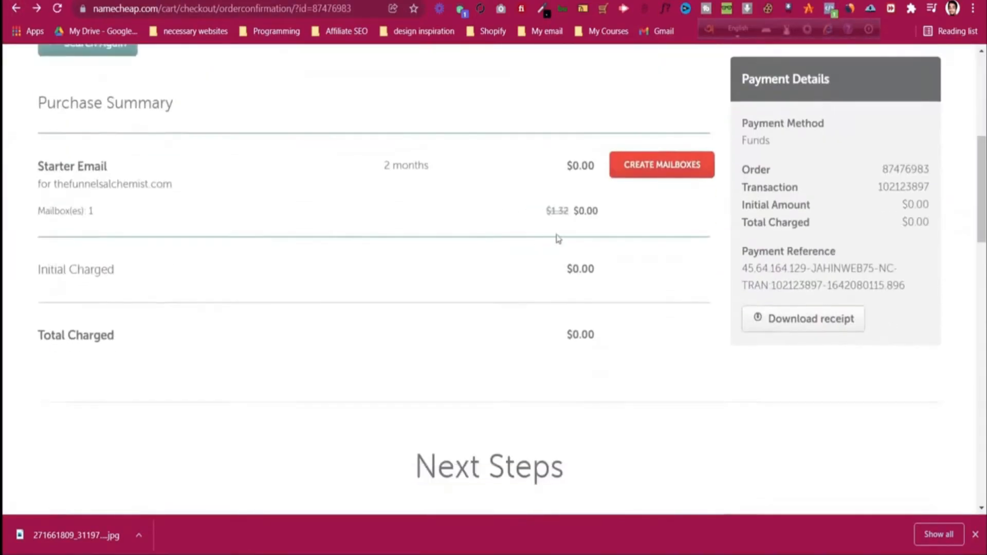
click(648, 168)
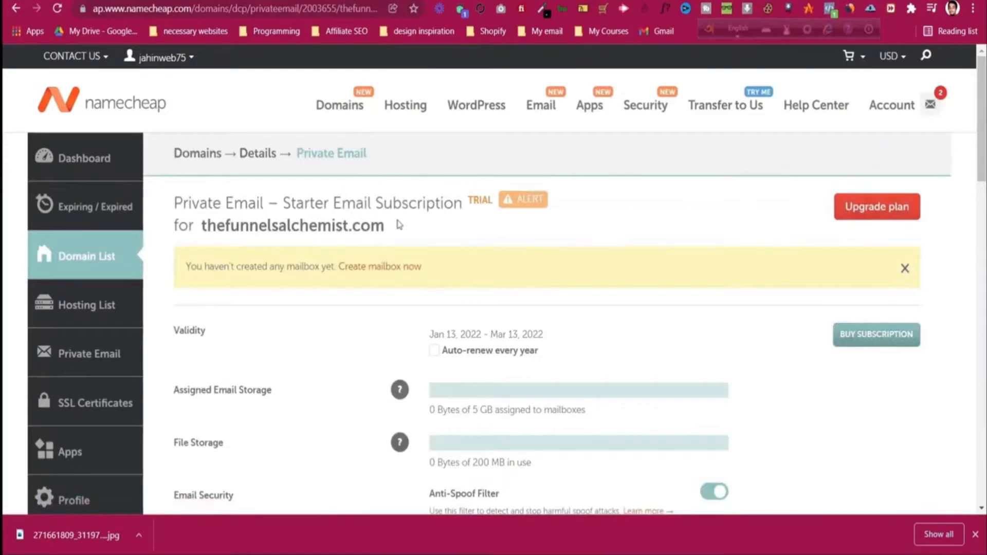
scroll(401, 225, down, 1)
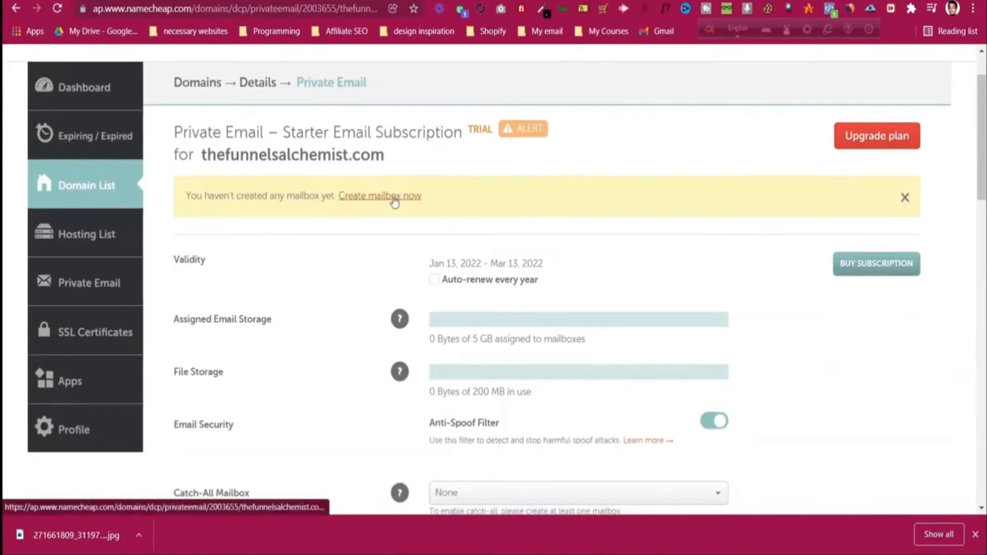
scroll(394, 201, down, 2)
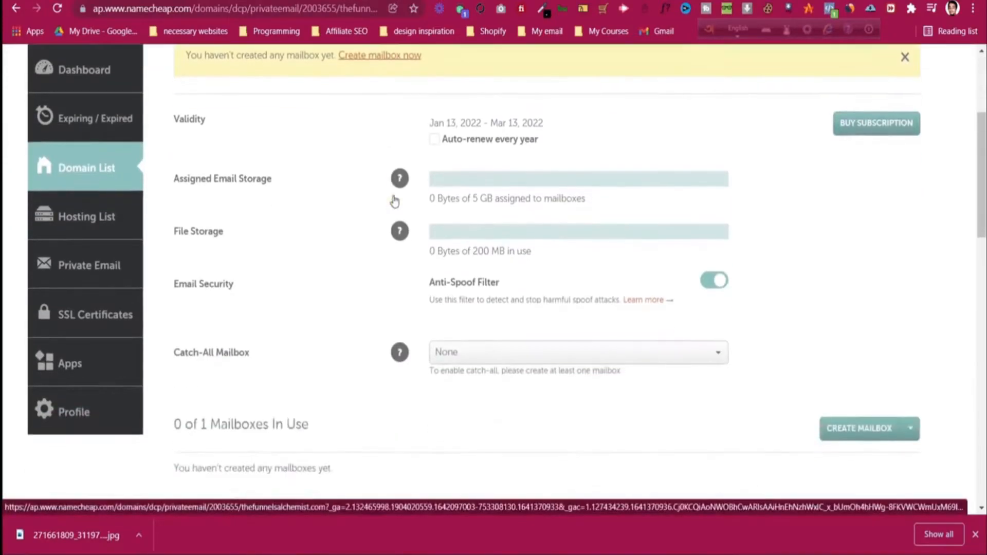
scroll(395, 200, up, 4)
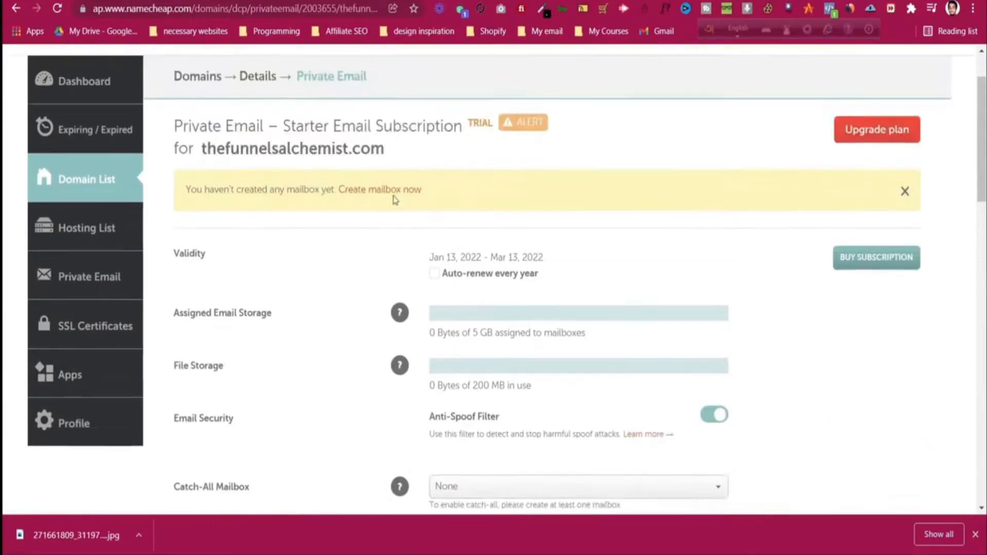
Step: Start a new mailbox, entering its name, a password and the password confirmation
click(391, 268)
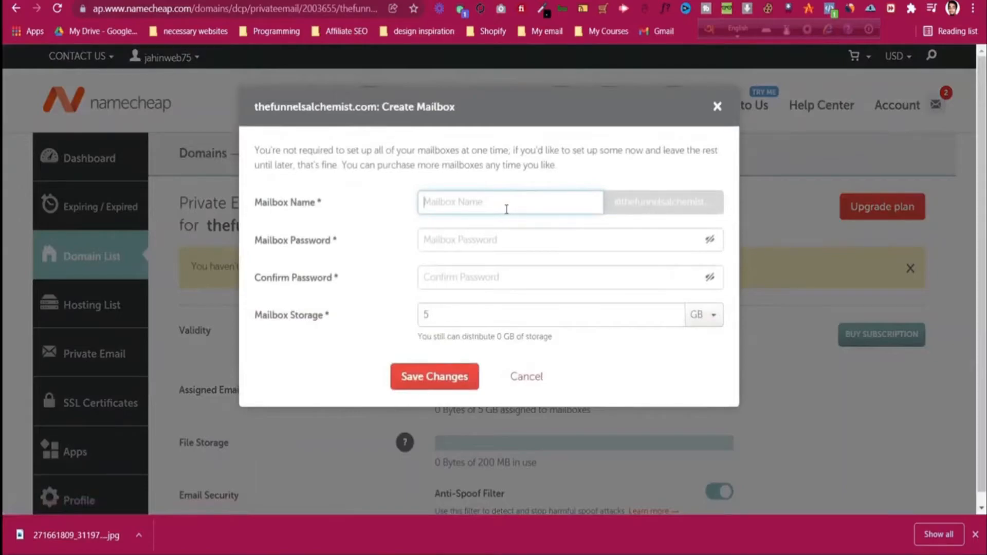
click(657, 204)
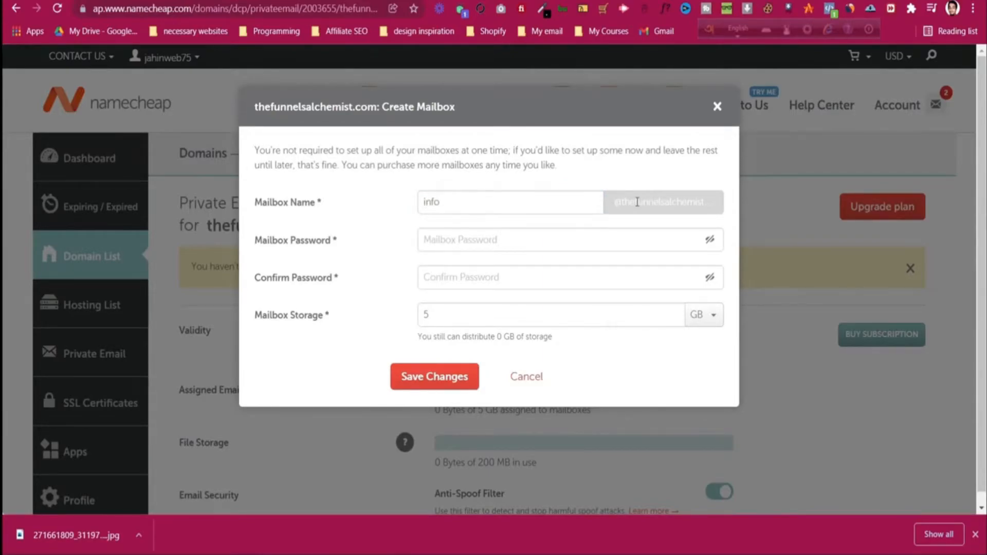
click(524, 245)
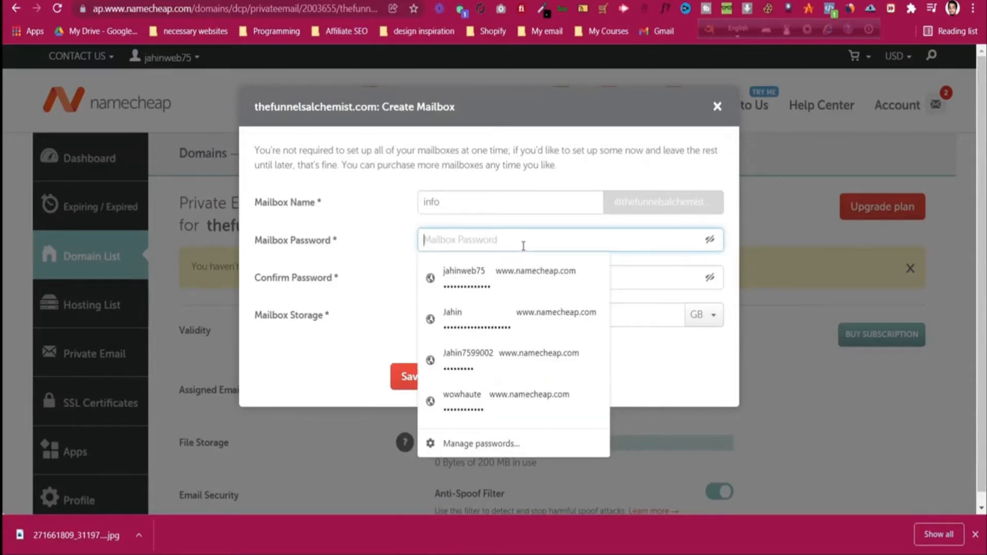
text(•••••••••)
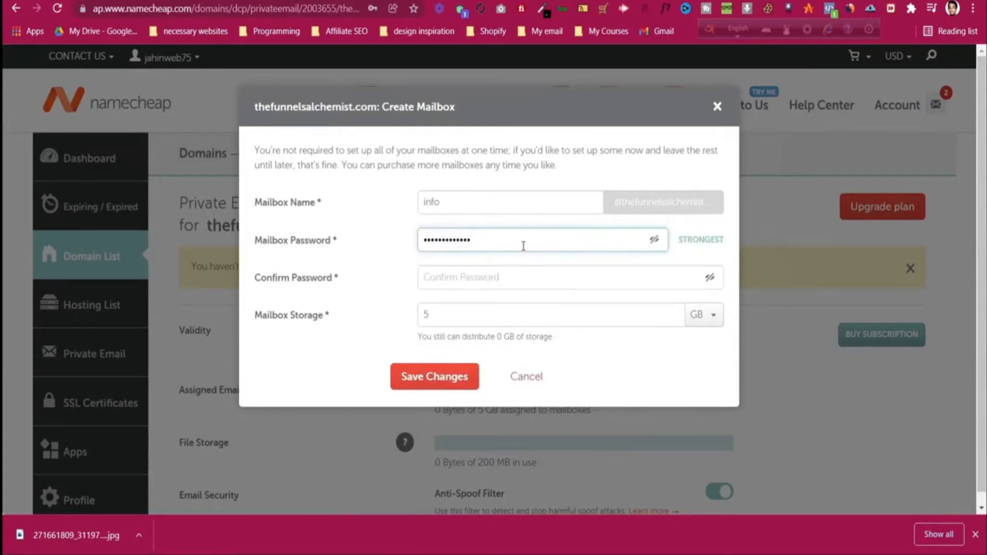
click(514, 287)
text(••••)
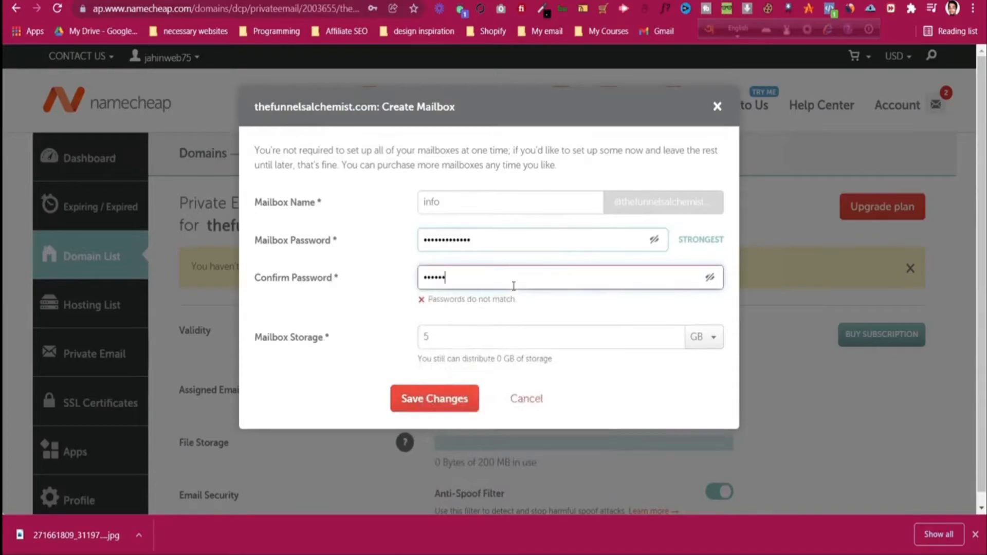
key(BackSpace)
key(BackSpace)
key(BackSpace)
key(BackSpace)
key(BackSpace)
key(BackSpace)
text(••••)
Step: Replace the password so both entries match and save the mailbox with 5 GB storage
click(504, 246)
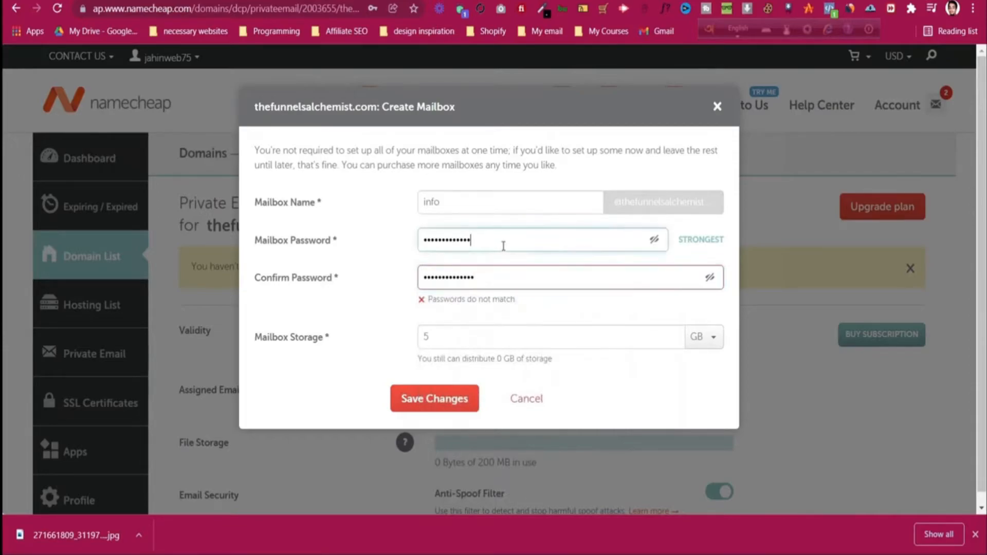
key(ctrl+a)
text(••••••)
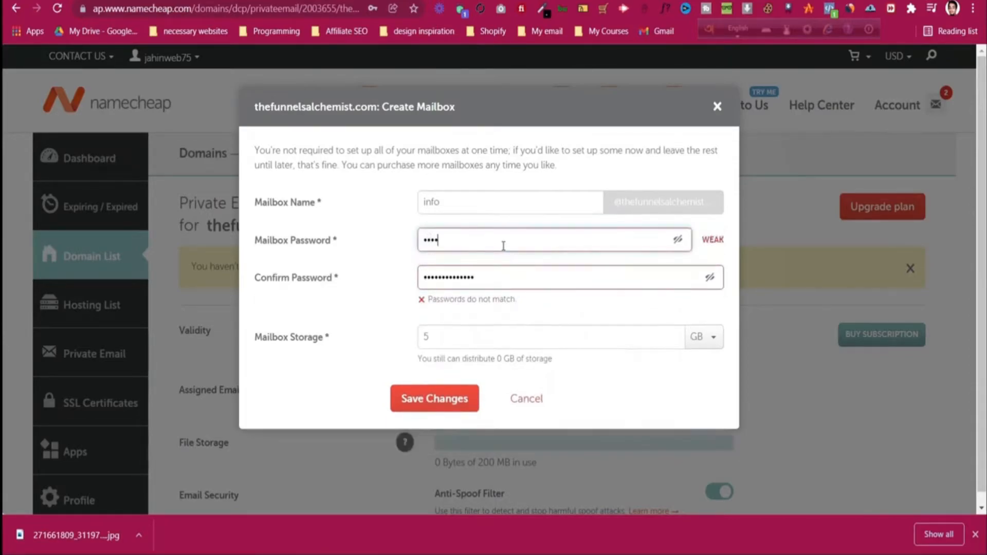
text(••••••••)
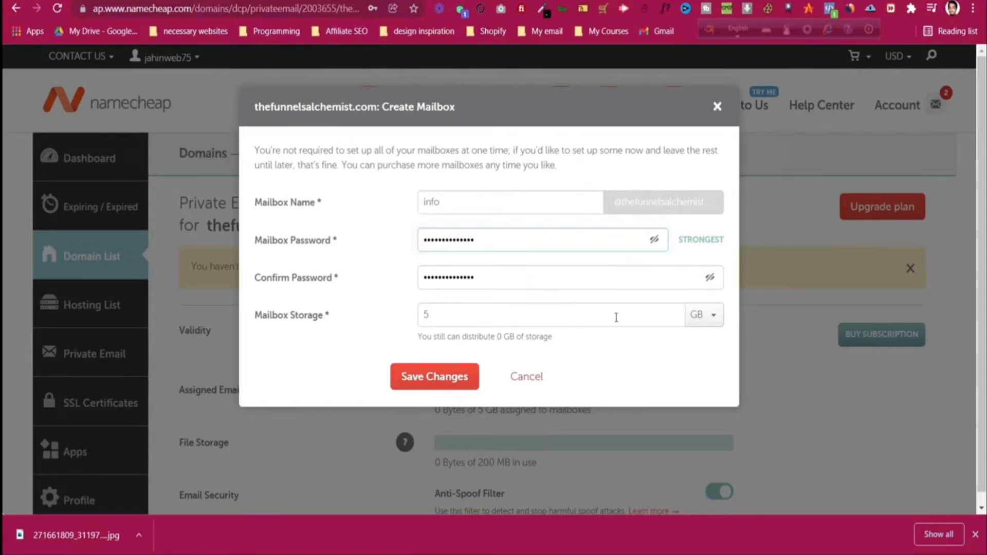
click(434, 378)
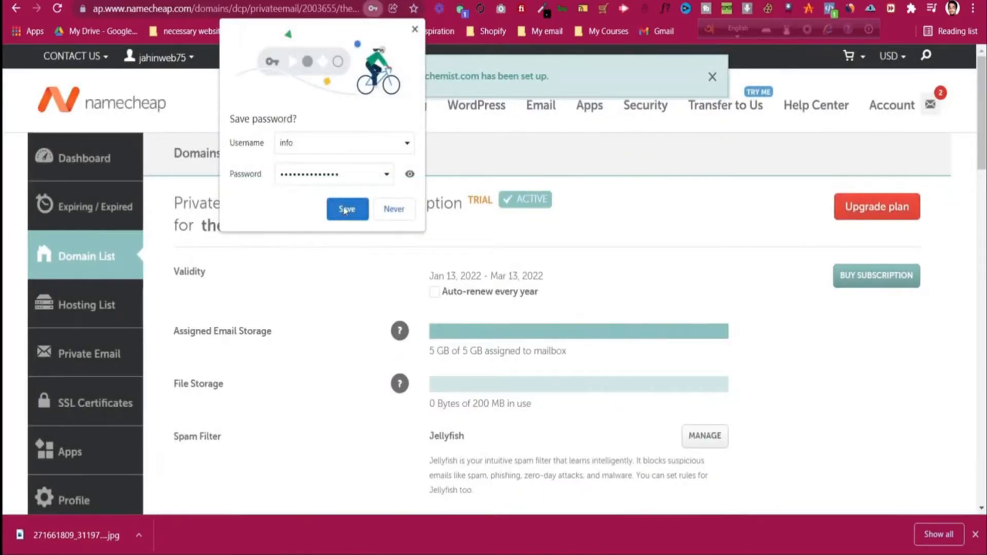
Step: Save the mailbox login in the browser and finish the mailbox setup
click(345, 210)
scroll(419, 266, down, 3)
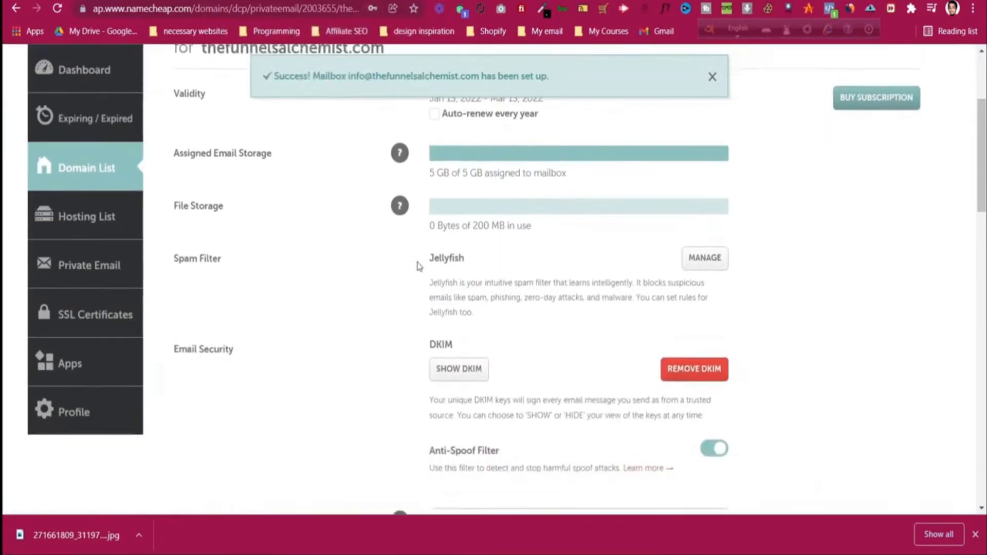
scroll(419, 266, down, 2)
scroll(528, 256, down, 4)
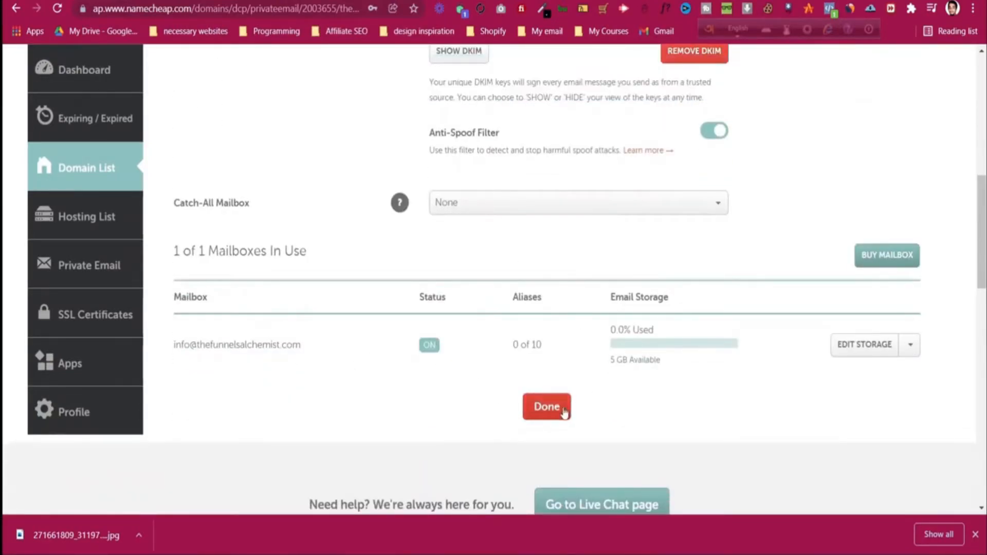
click(547, 407)
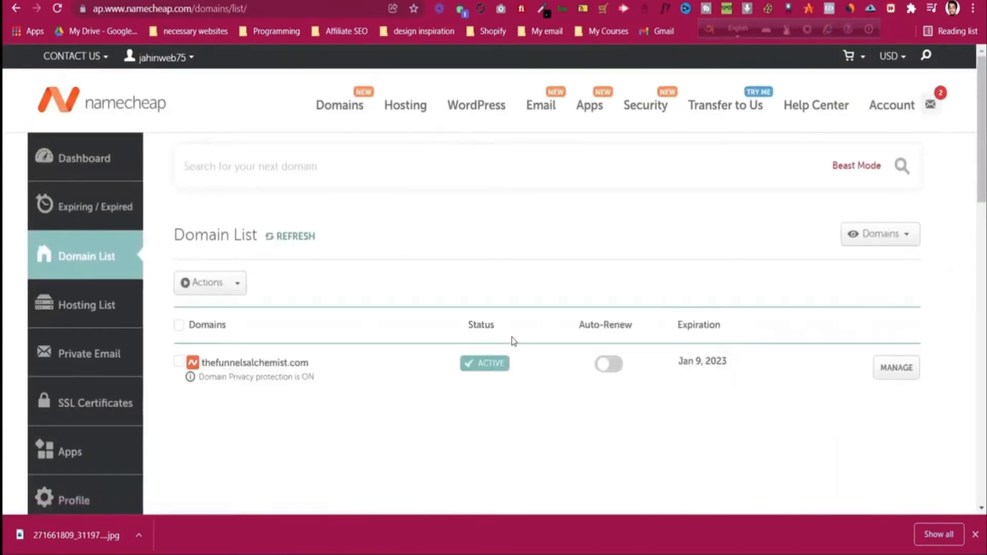
Step: Manage the domain's Private Email subscription and bring up the mailbox's webmail
scroll(511, 334, down, 5)
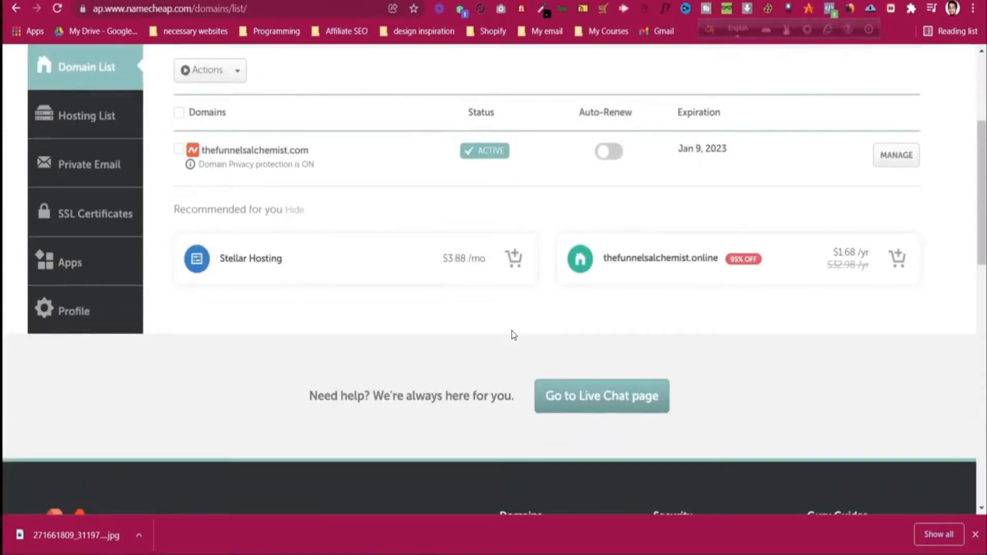
scroll(511, 331, up, 3)
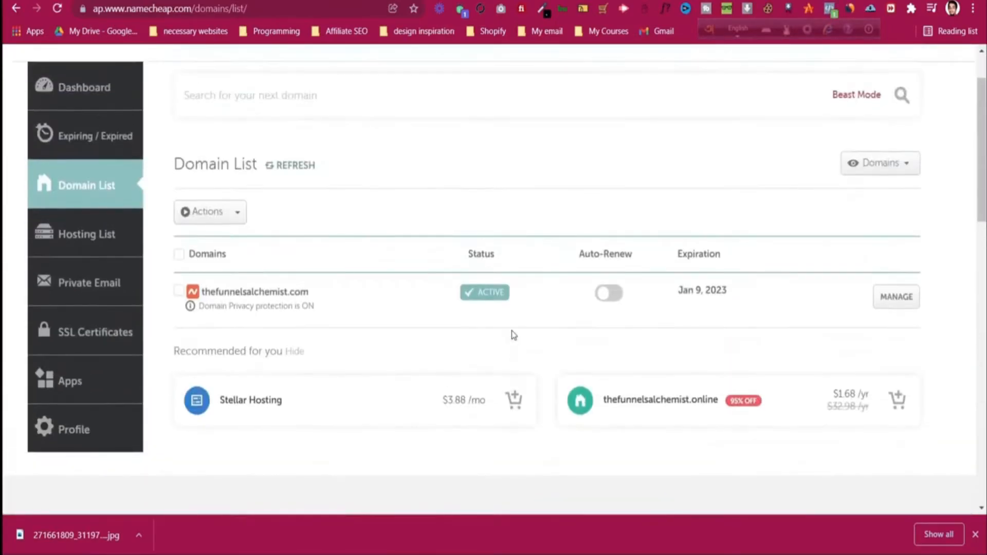
click(101, 294)
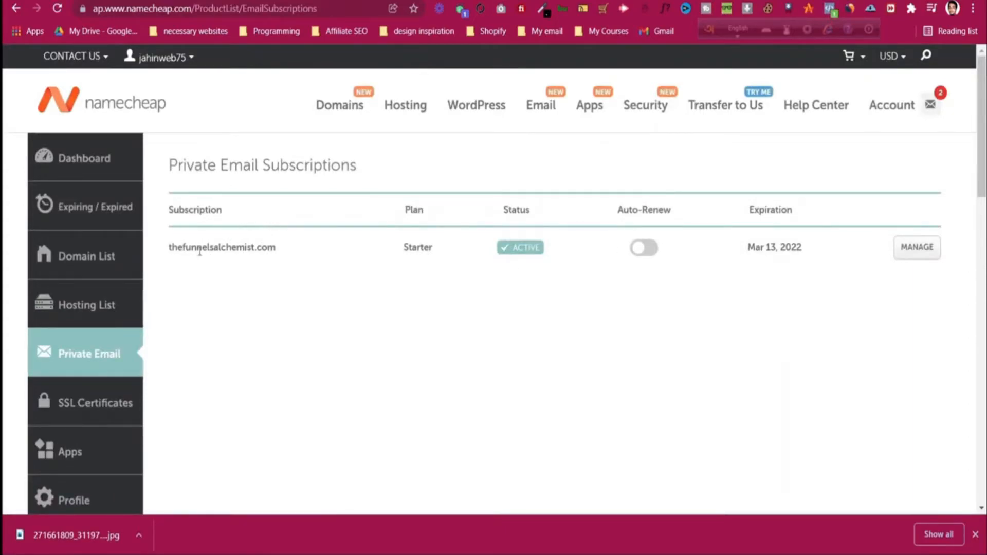
click(904, 250)
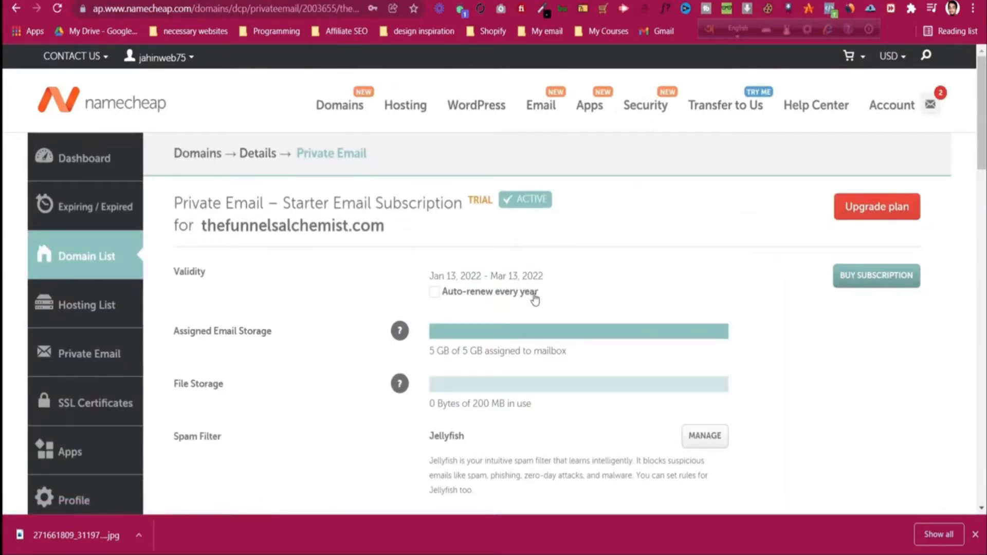
scroll(535, 300, down, 10)
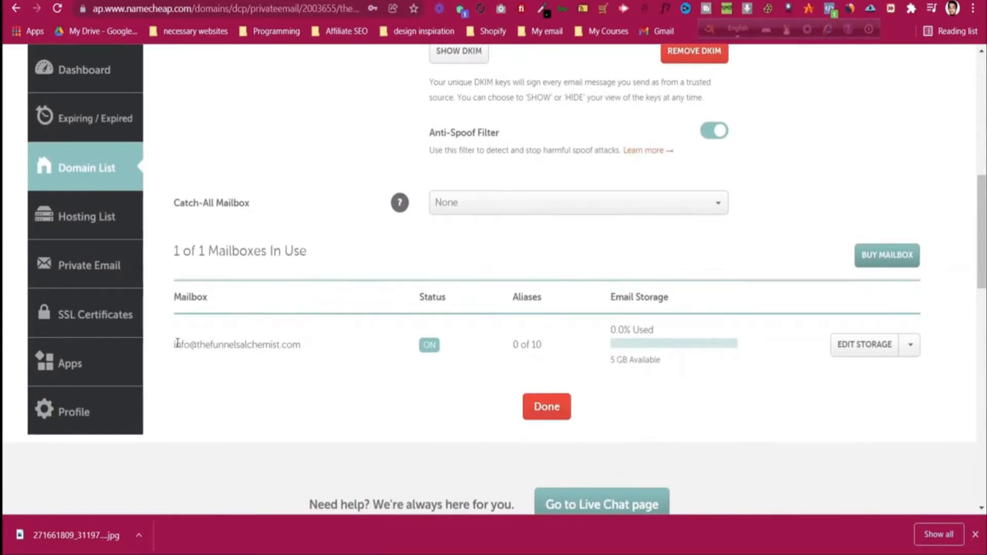
click(911, 348)
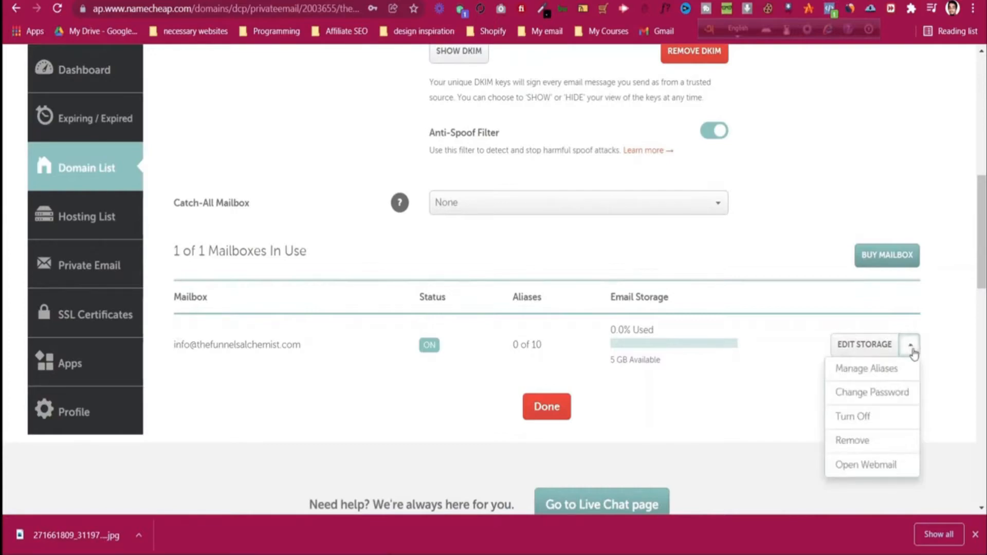
click(880, 465)
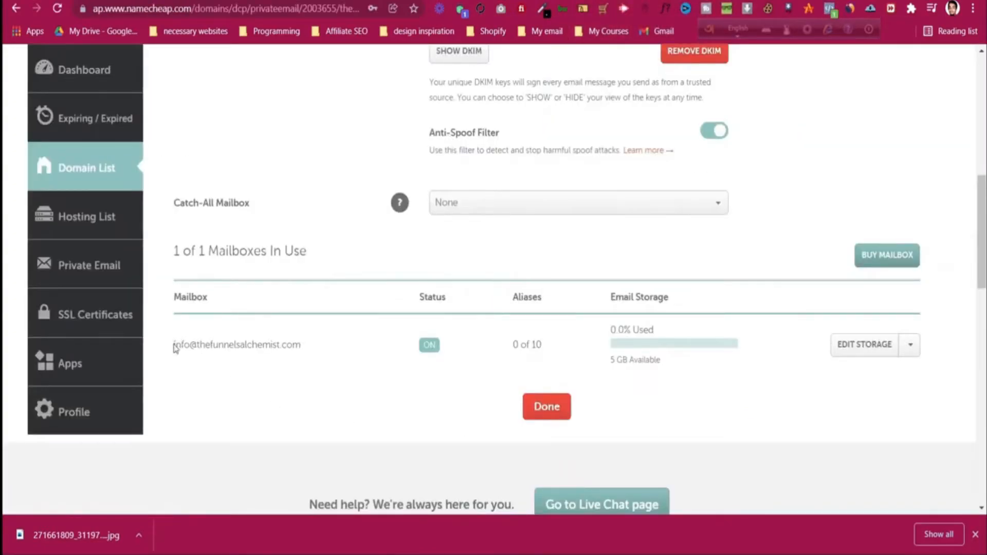
Step: Copy the mailbox address and return to the Namecheap Domain List
drag(175, 348, 303, 345)
right_click(281, 343)
click(294, 352)
click(327, 231)
scroll(327, 232, up, 10)
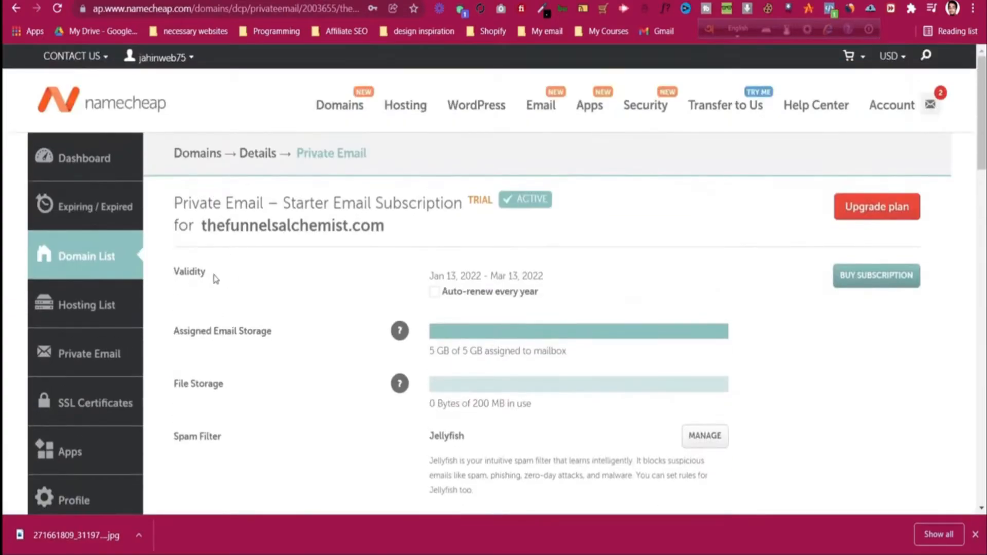
click(110, 262)
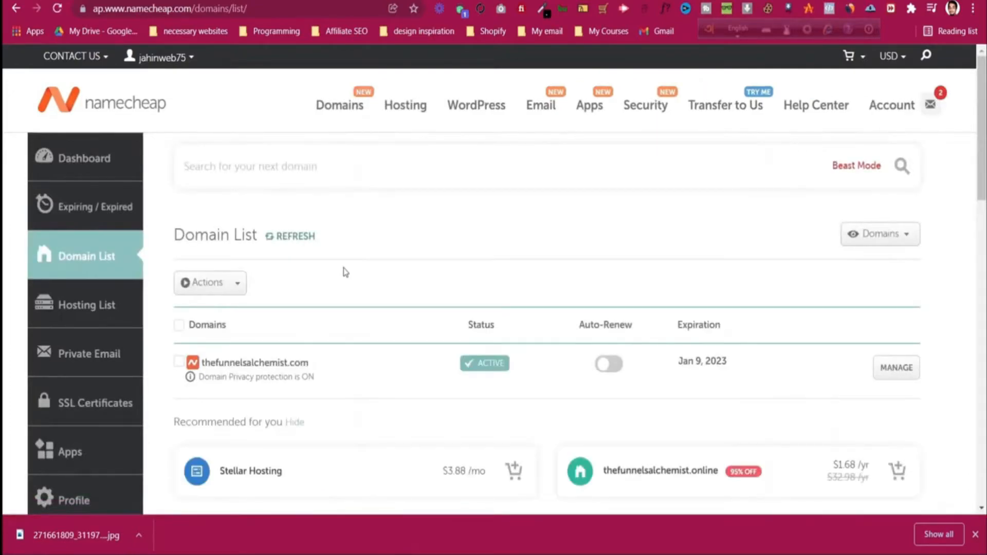
scroll(360, 257, down, 2)
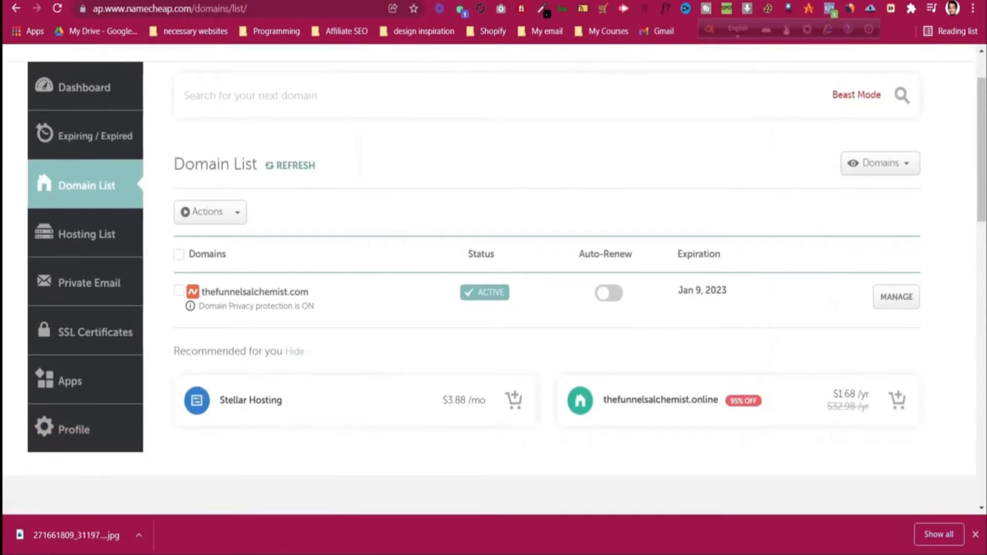
Step: In systeme.io, go to account Settings > Custom domains and start adding a domain
click(453, 0)
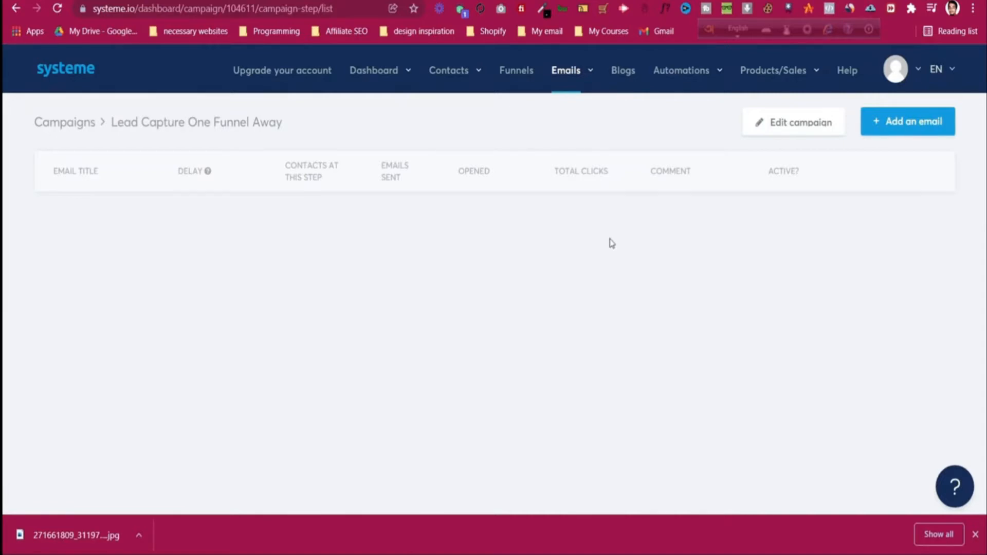
click(913, 78)
click(874, 135)
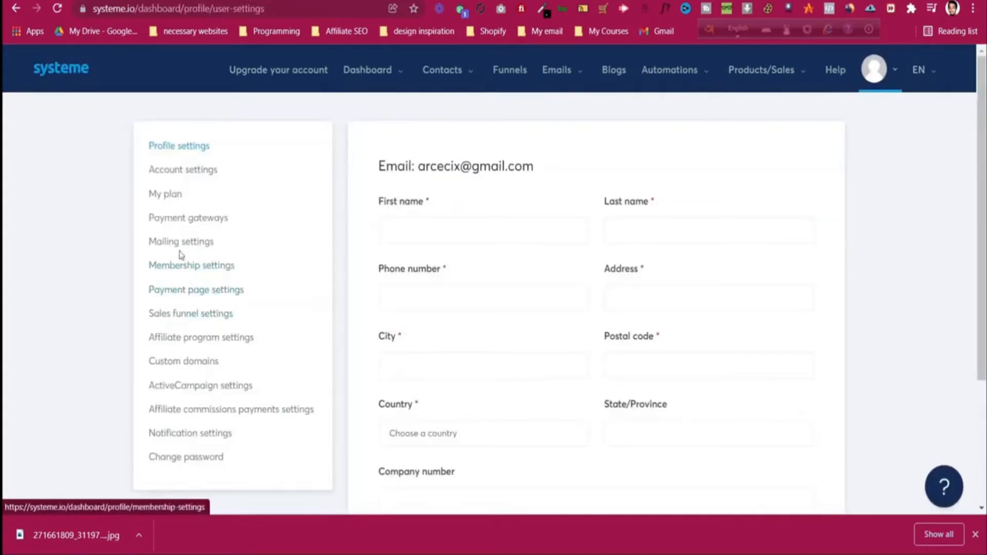
click(190, 360)
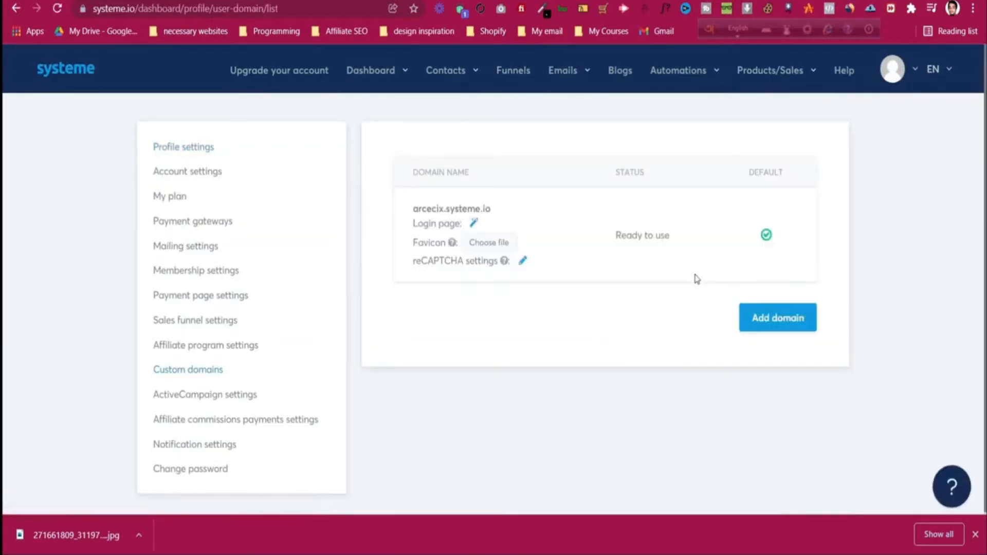
click(775, 320)
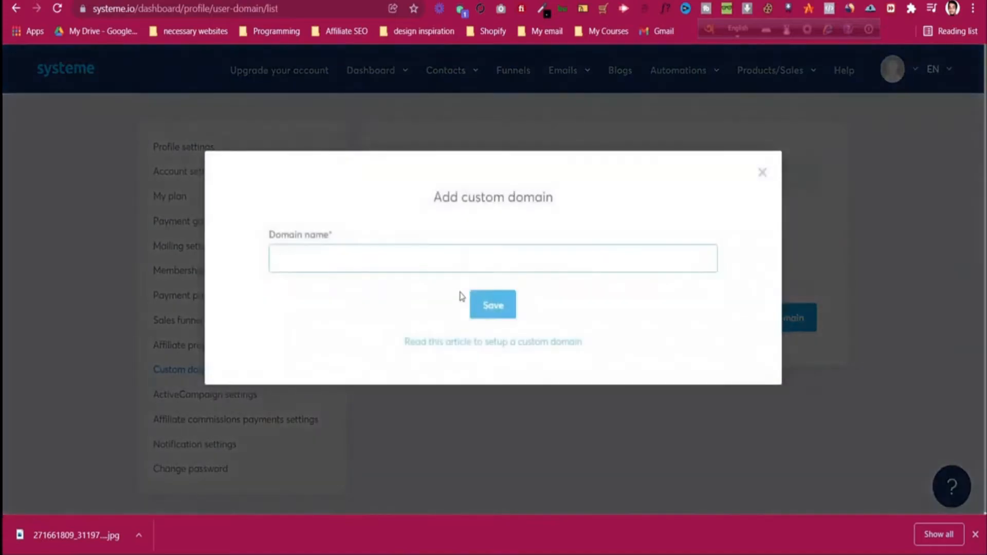
click(369, 250)
key(ctrl+v)
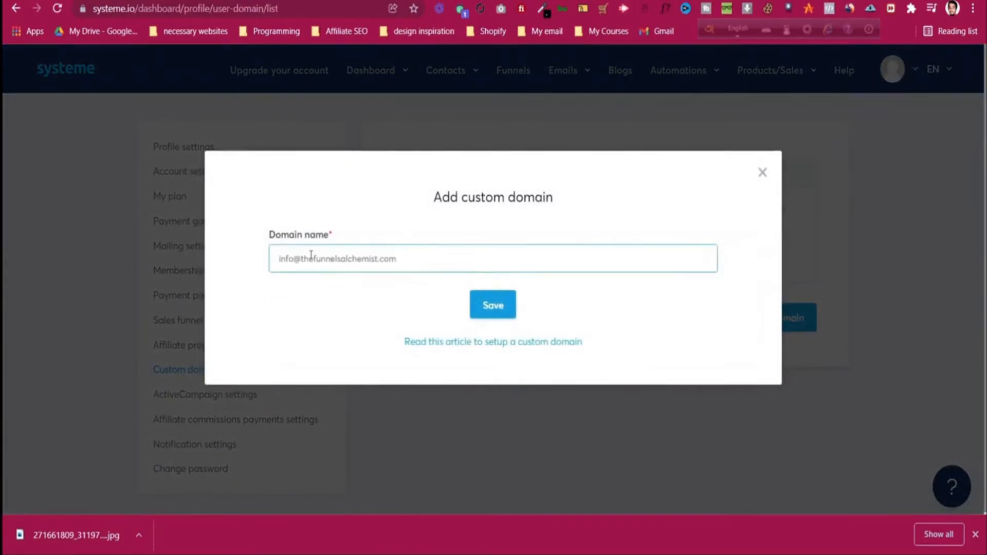
click(306, 260)
key(BackSpace)
key(BackSpace)
key(BackSpace)
key(BackSpace)
key(BackSpace)
click(485, 307)
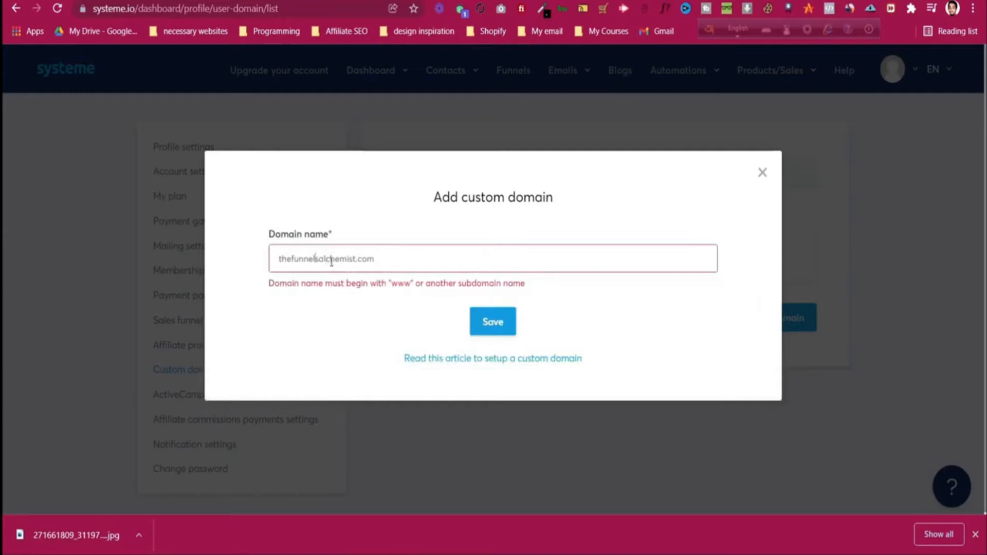
text(www.)
click(503, 323)
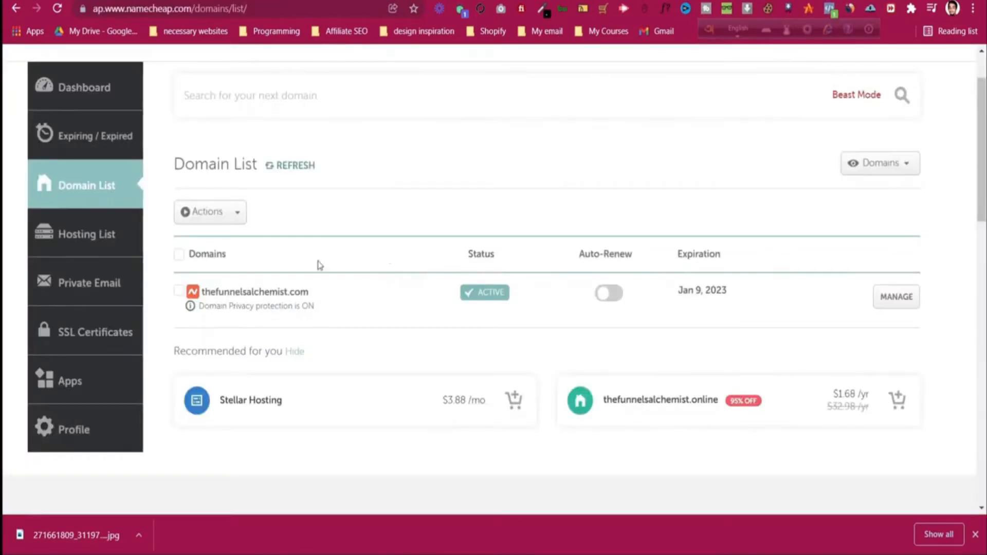
Step: Review thefunnelsalchemist.com's Namecheap Domain tab, then switch to its Advanced DNS records
click(901, 305)
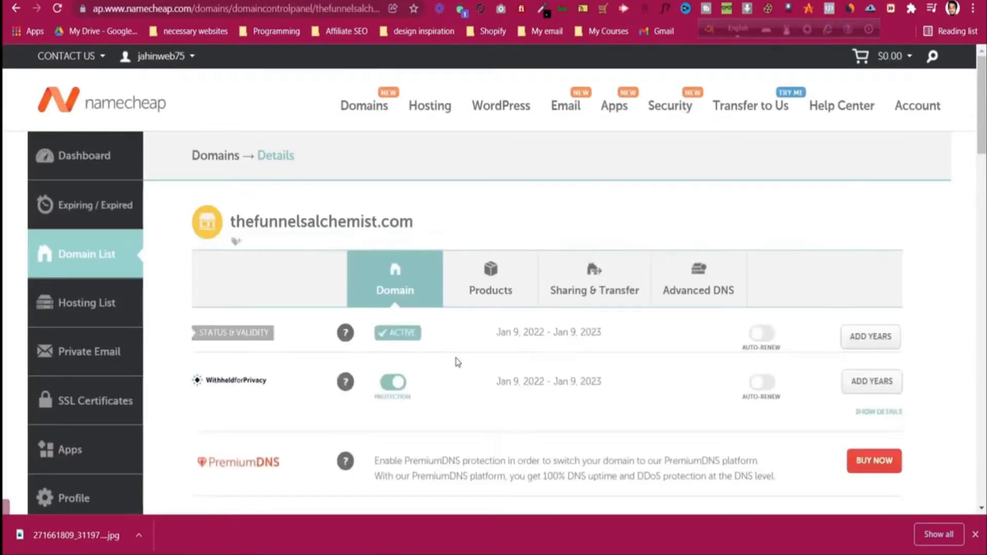
scroll(470, 339, down, 3)
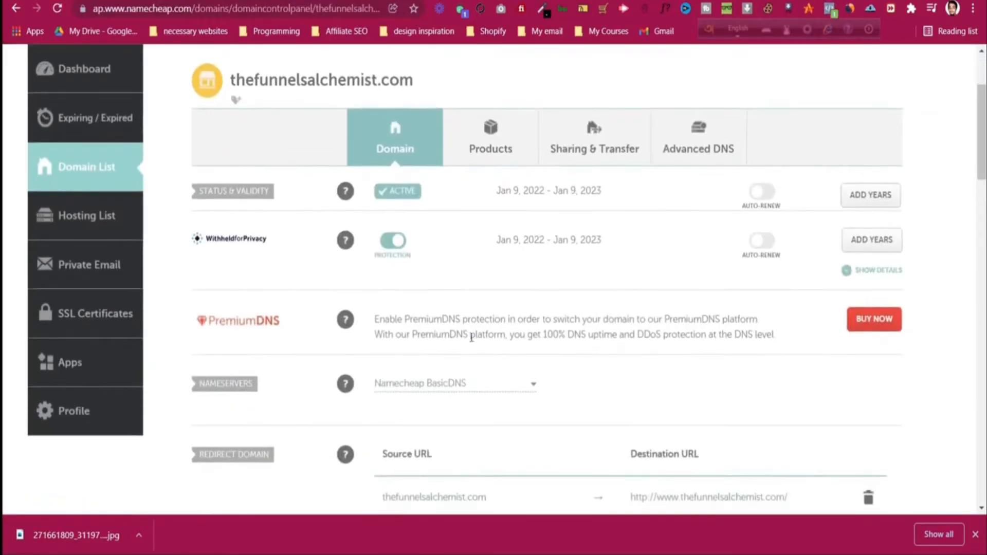
scroll(471, 339, up, 1)
scroll(470, 339, down, 3)
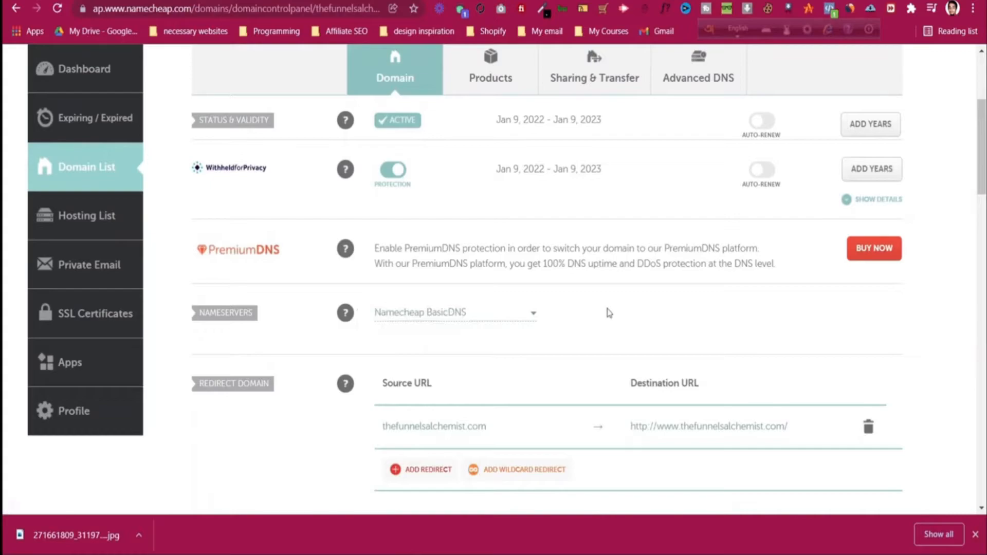
scroll(609, 313, up, 4)
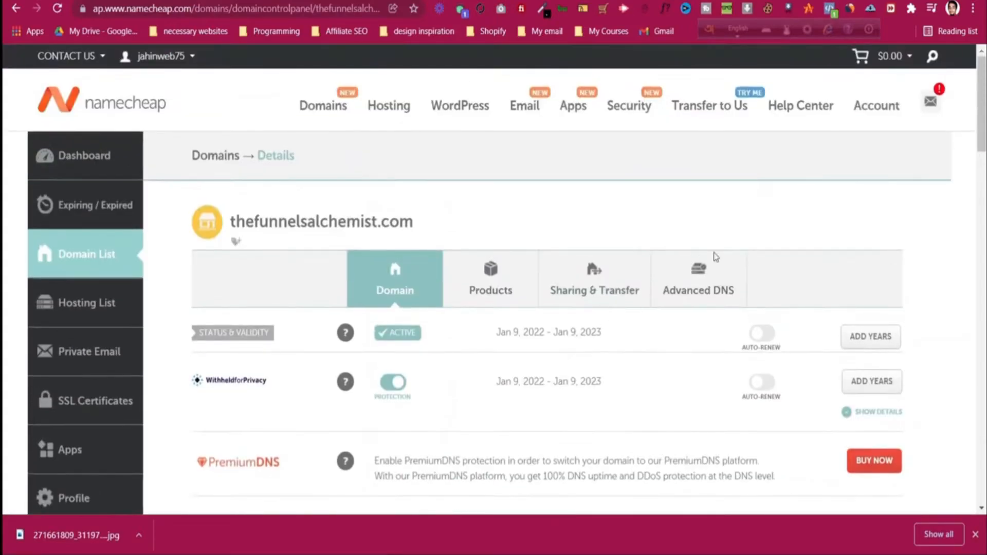
click(729, 283)
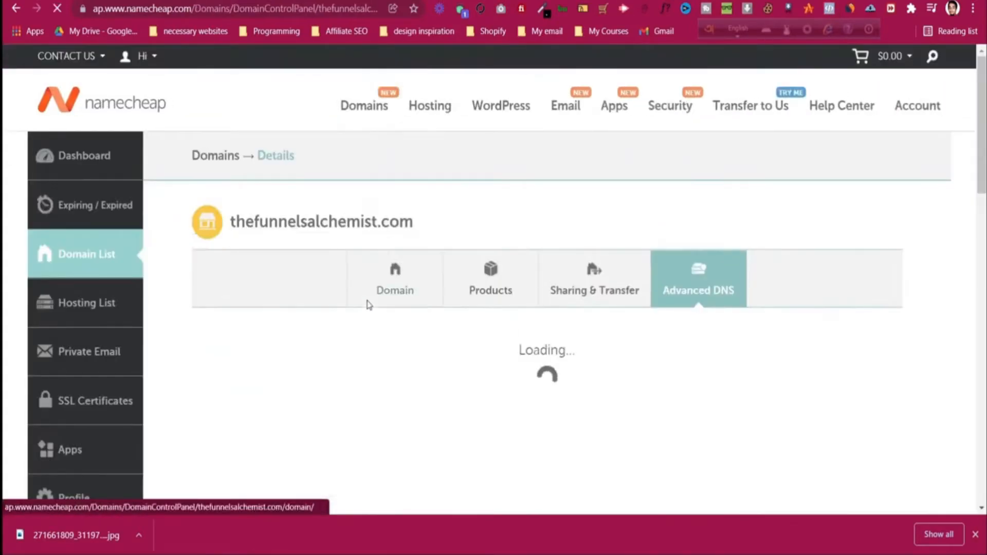
Step: Add a new host record of type CNAME Record in Advanced DNS
scroll(368, 307, down, 5)
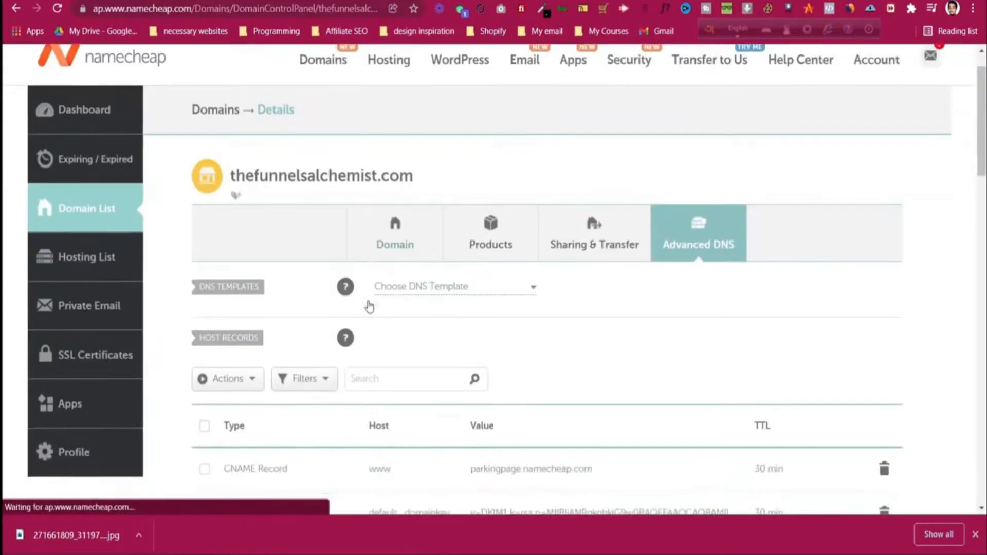
scroll(368, 304, up, 1)
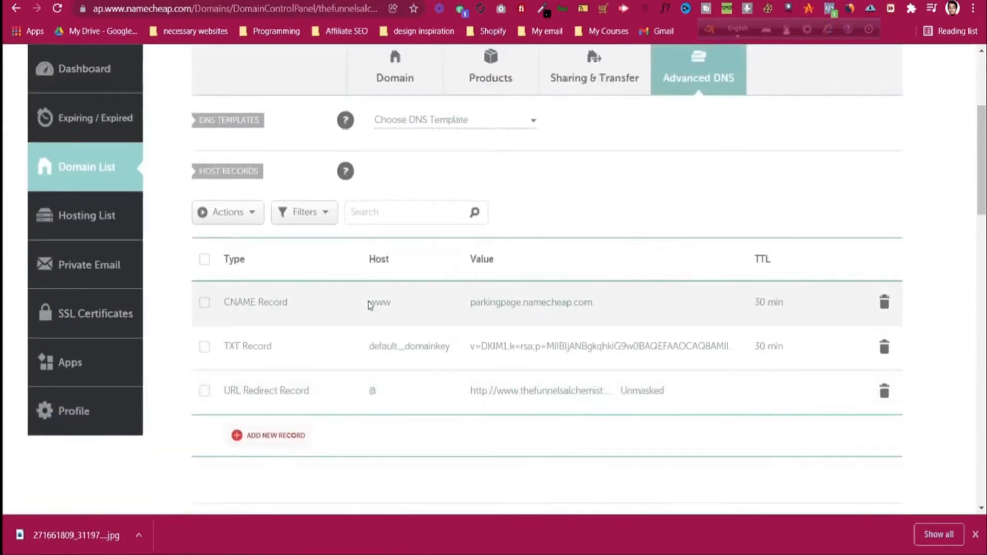
scroll(368, 305, up, 1)
scroll(368, 304, down, 2)
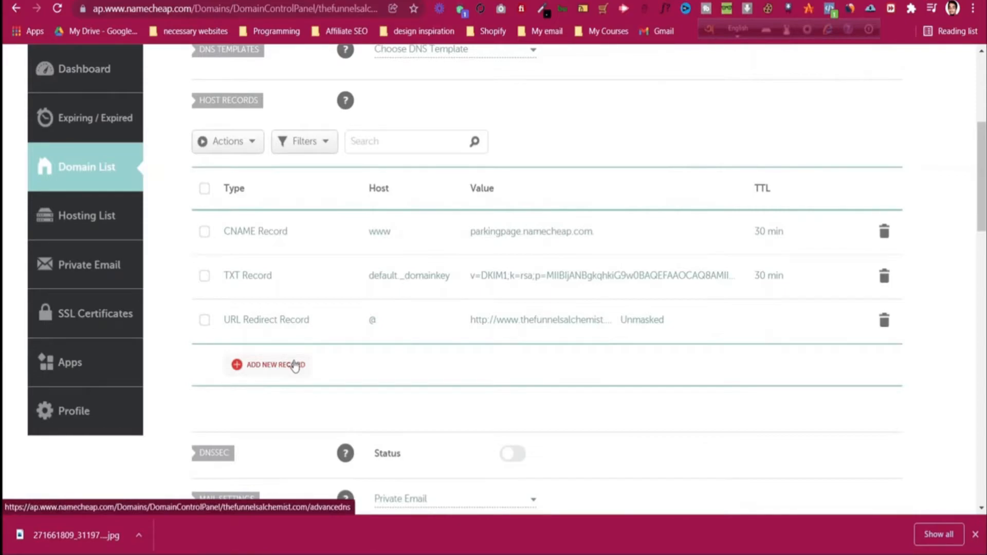
click(297, 367)
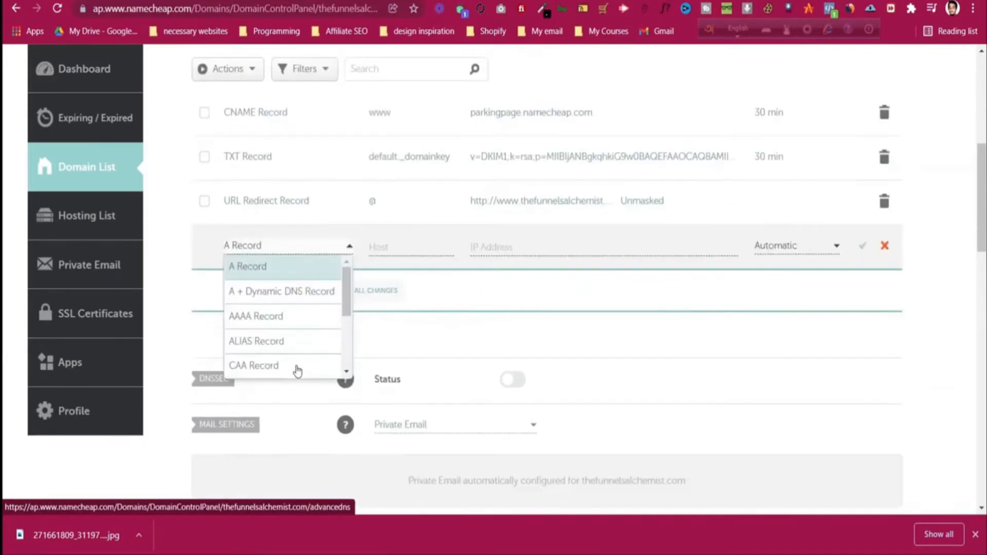
scroll(294, 334, down, 3)
scroll(294, 334, down, 1)
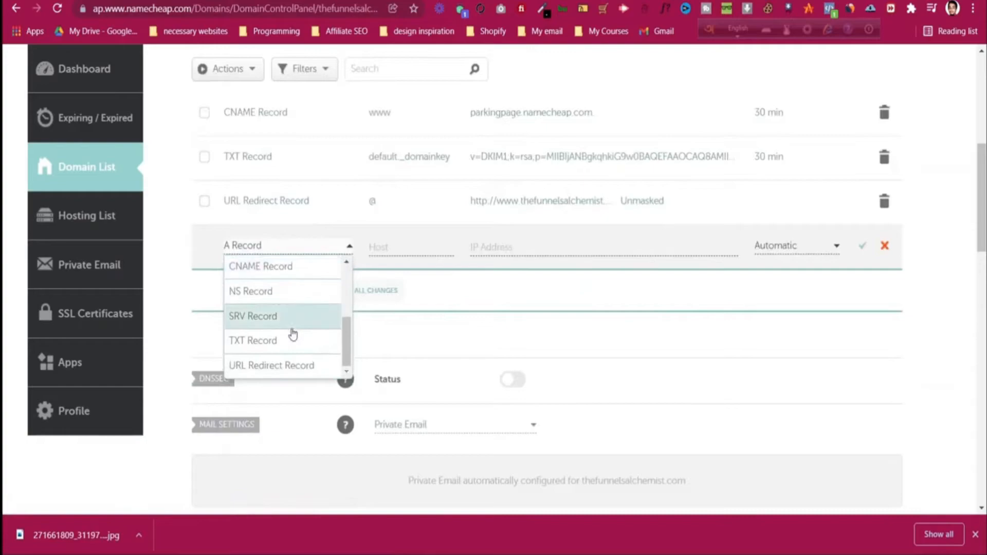
scroll(292, 335, up, 2)
click(292, 338)
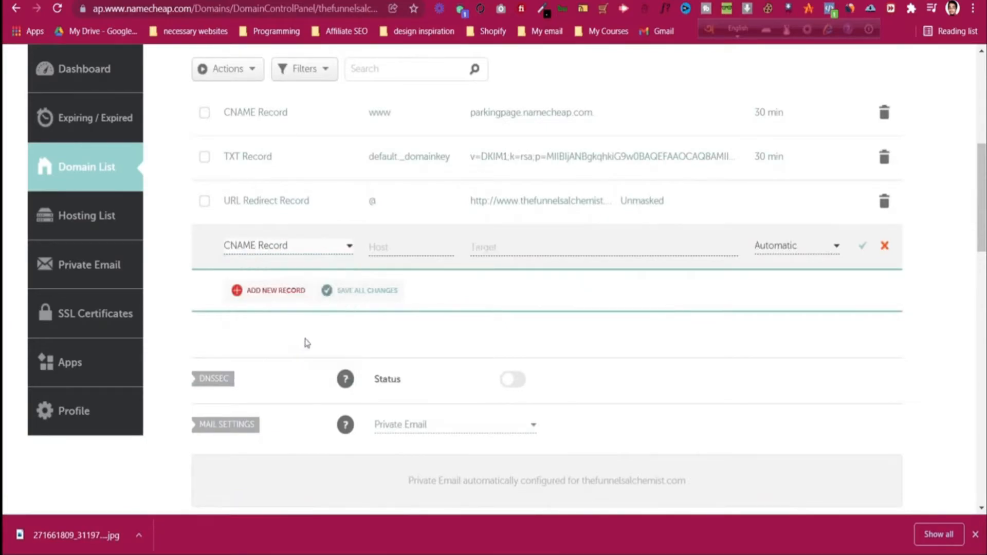
Step: Set the new record's host to www, copied from systeme.io's DNS instructions
click(382, 245)
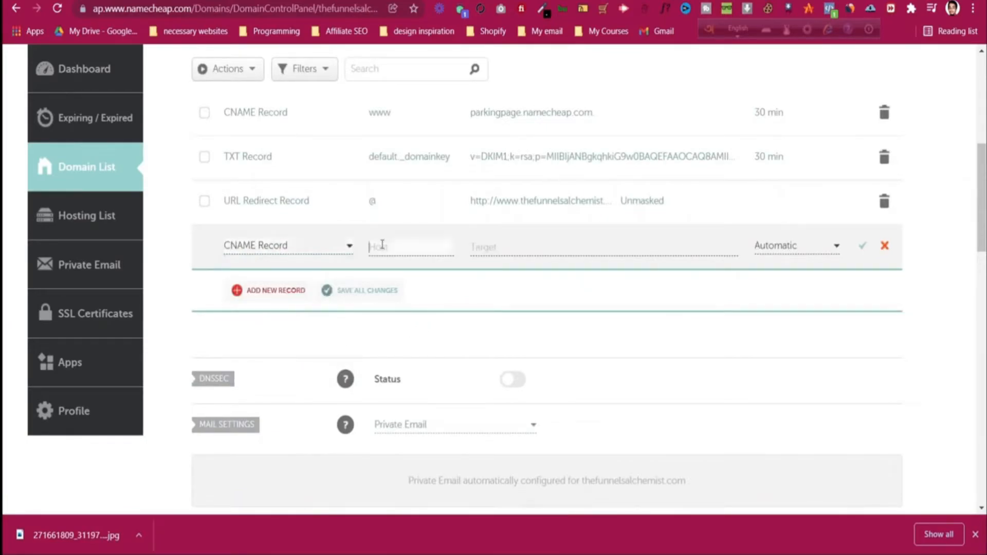
key(ctrl+shift+Tab)
key(ctrl+shift+Tab)
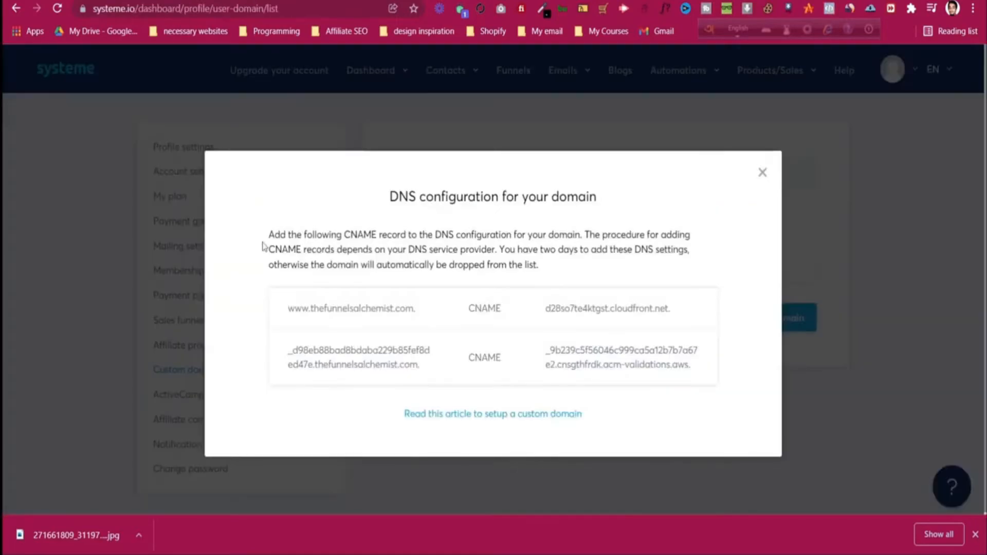
drag(288, 309, 313, 309)
right_click(309, 311)
click(315, 319)
key(ctrl+Tab)
key(ctrl+Tab)
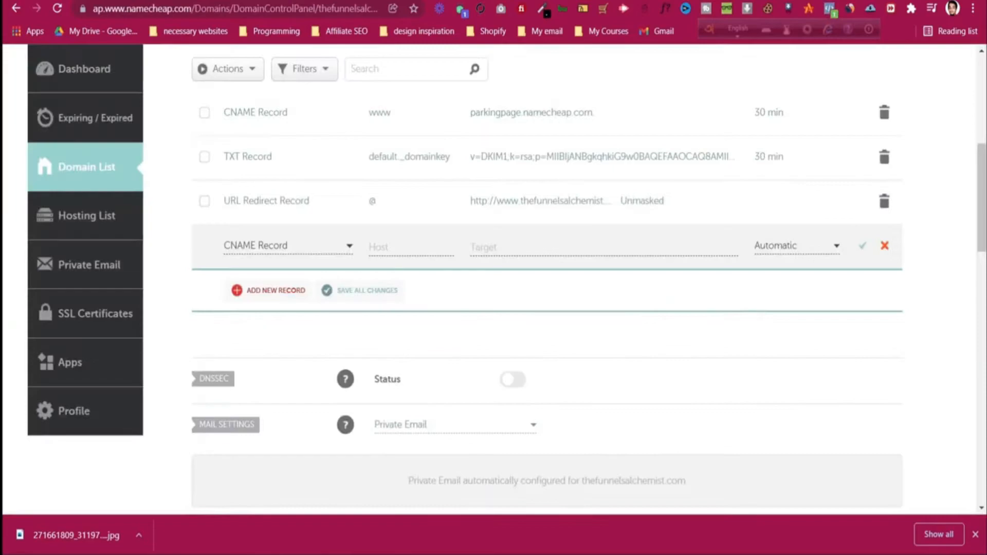
key(ctrl+v)
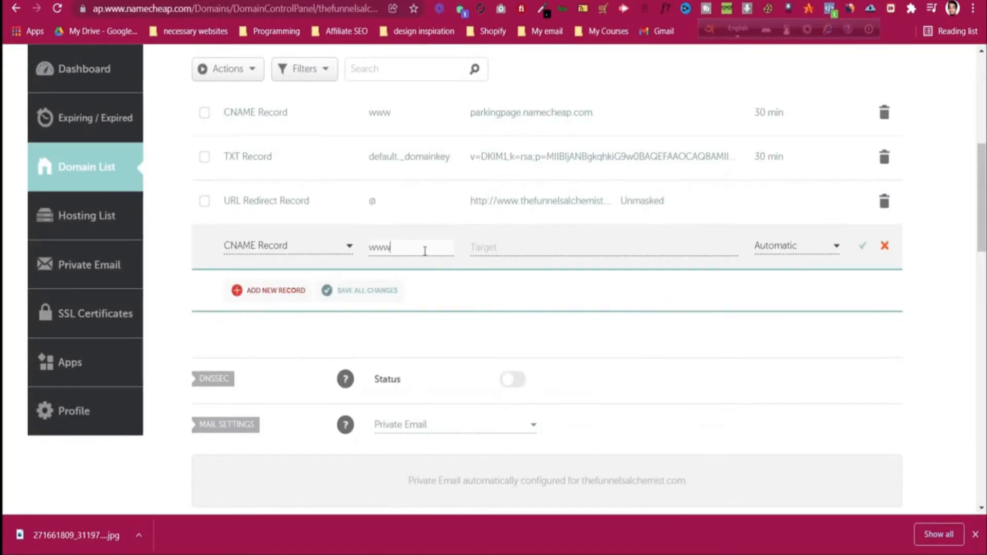
Step: Set the target to d28so7te4ktgst.cloudfront.net and save the www CNAME record
key(ctrl+shift+Tab)
drag(544, 308, 674, 324)
right_click(656, 307)
click(668, 313)
key(ctrl+Tab)
click(502, 249)
key(ctrl+v)
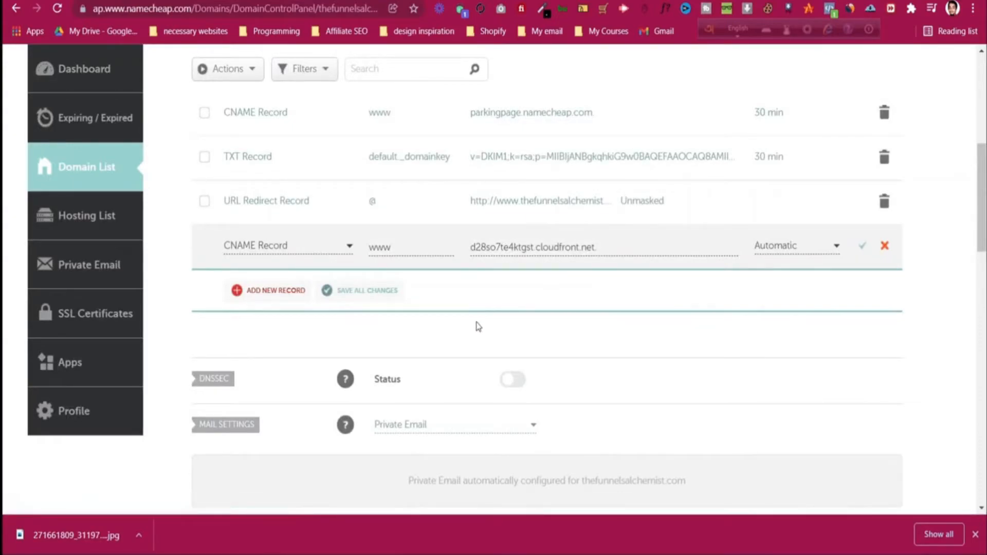
click(863, 247)
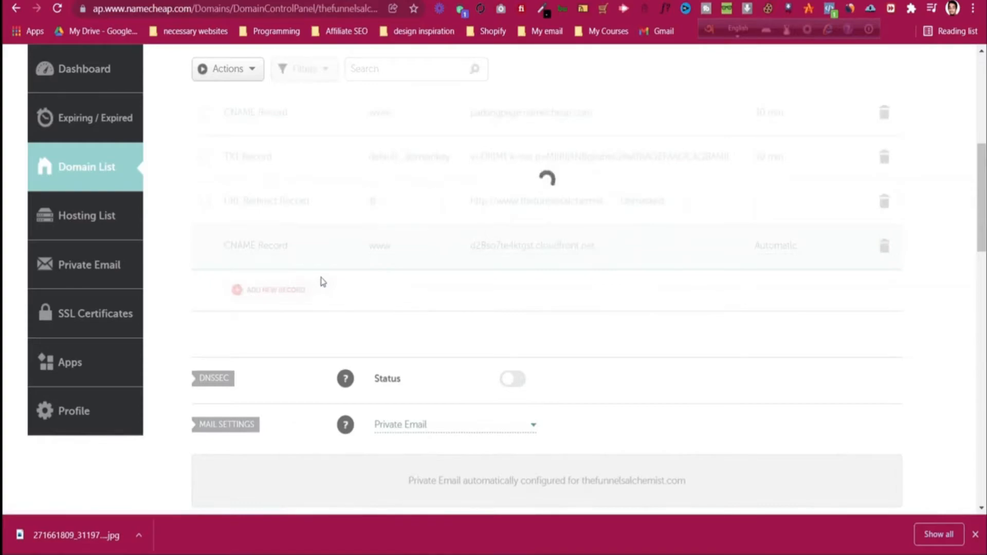
Step: Add another CNAME record whose host is the _d98eb88bad8bda… validation hostname from systeme.io
scroll(322, 282, up, 2)
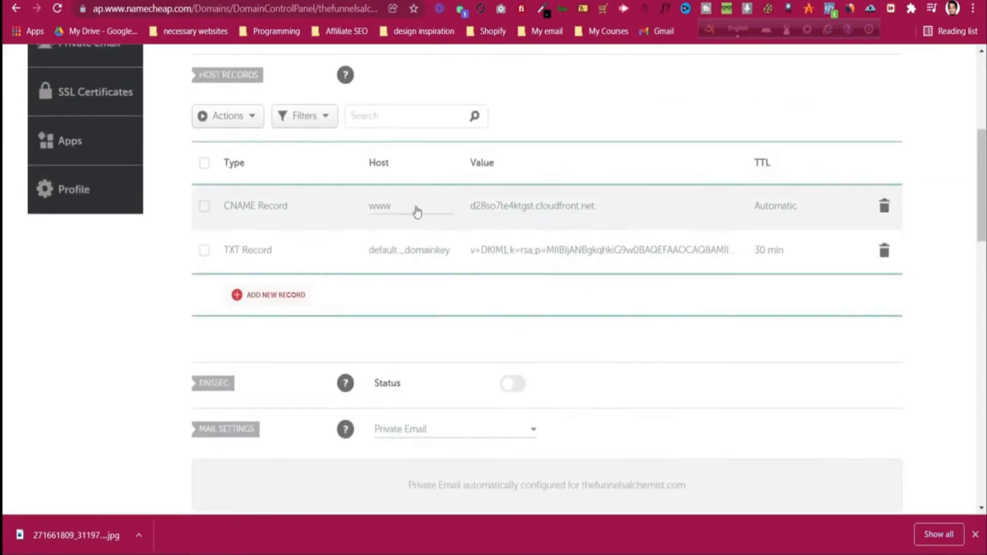
click(288, 303)
scroll(282, 314, down, 3)
click(286, 343)
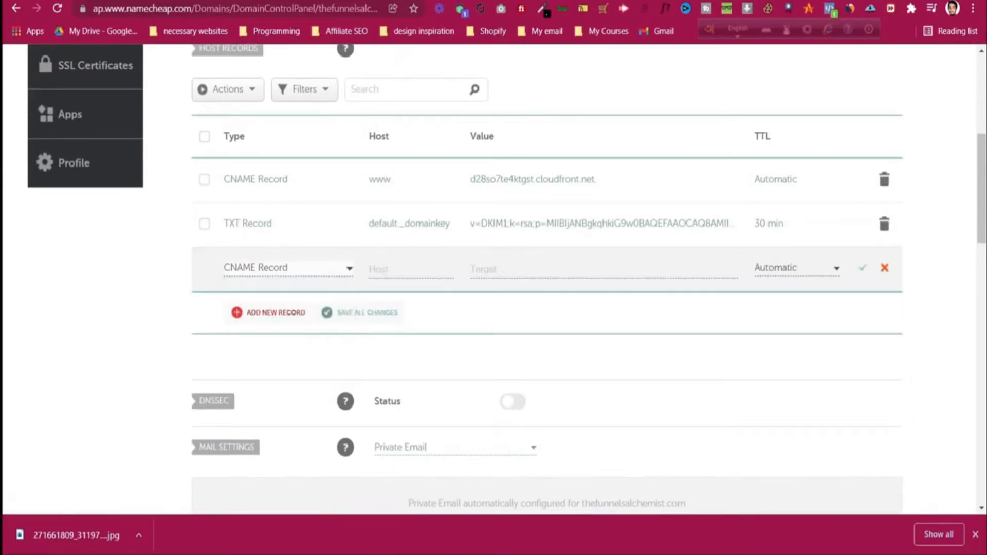
click(363, 1)
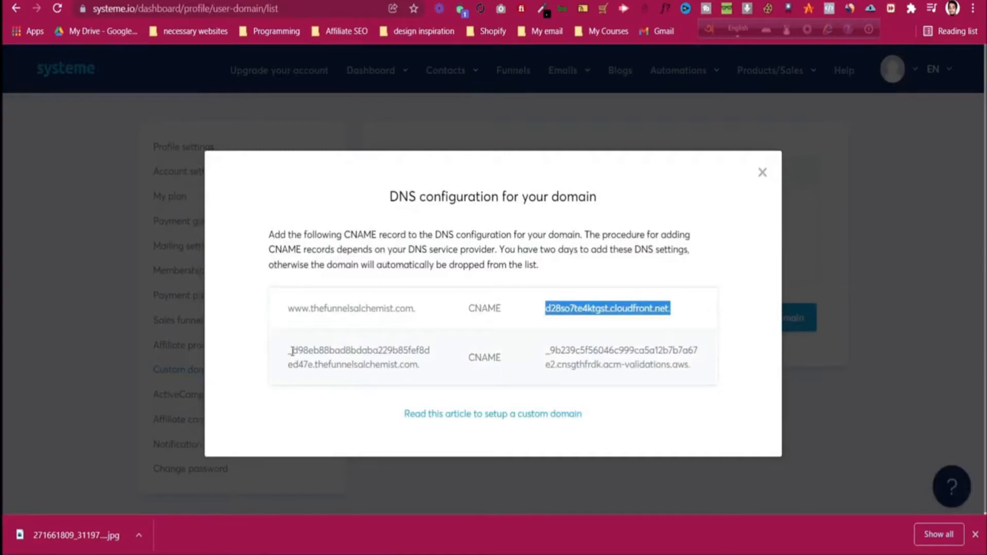
drag(291, 351, 314, 362)
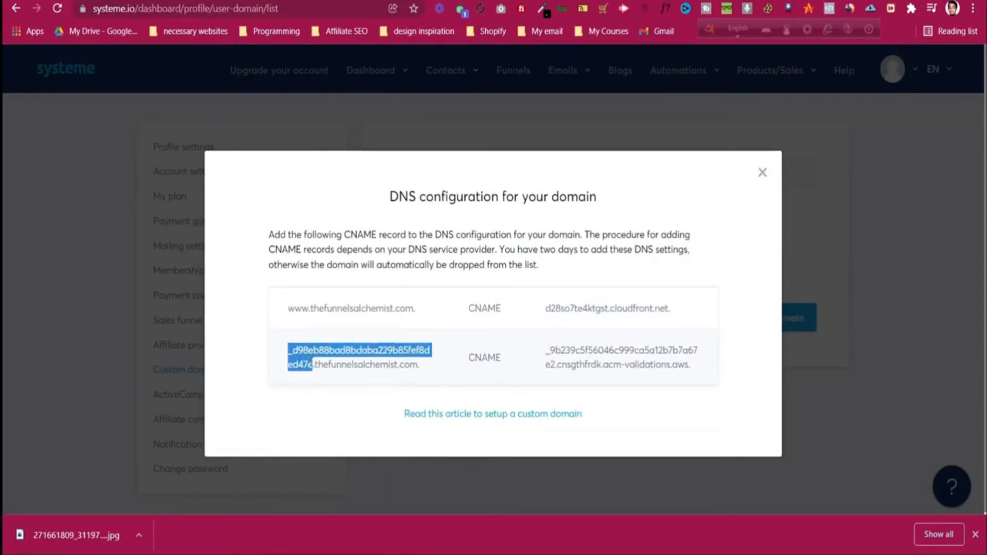
right_click(309, 359)
click(332, 370)
click(502, 1)
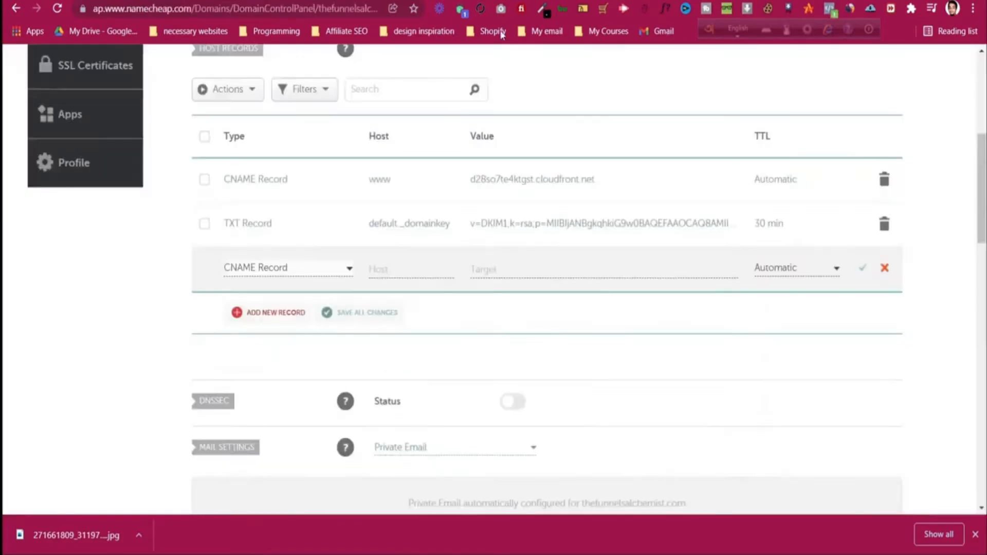
click(401, 270)
key(ctrl+v)
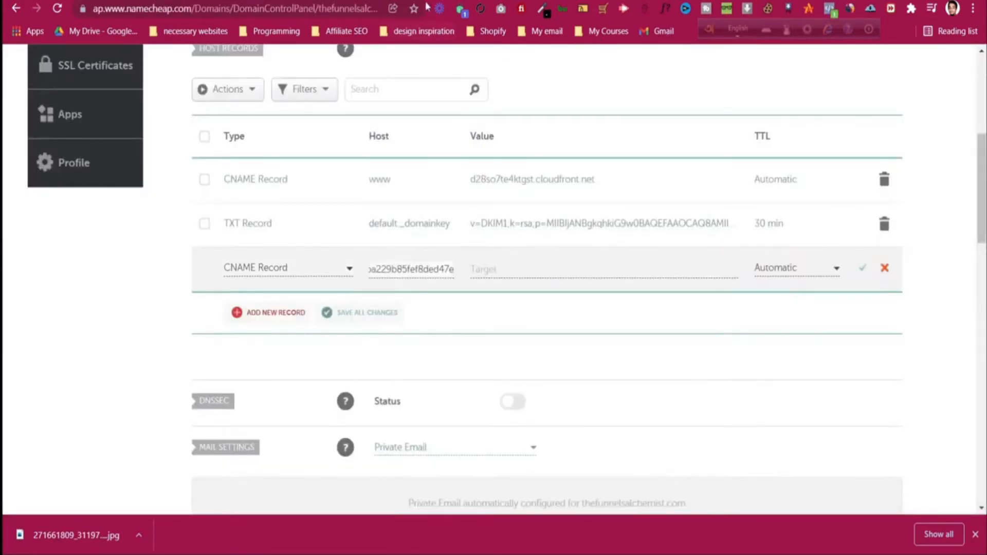
Step: Set its value to the acm-validations.aws target and save the validation record
click(426, 5)
triple_click(575, 355)
right_click(592, 363)
click(592, 363)
click(501, 2)
click(513, 272)
key(ctrl+v)
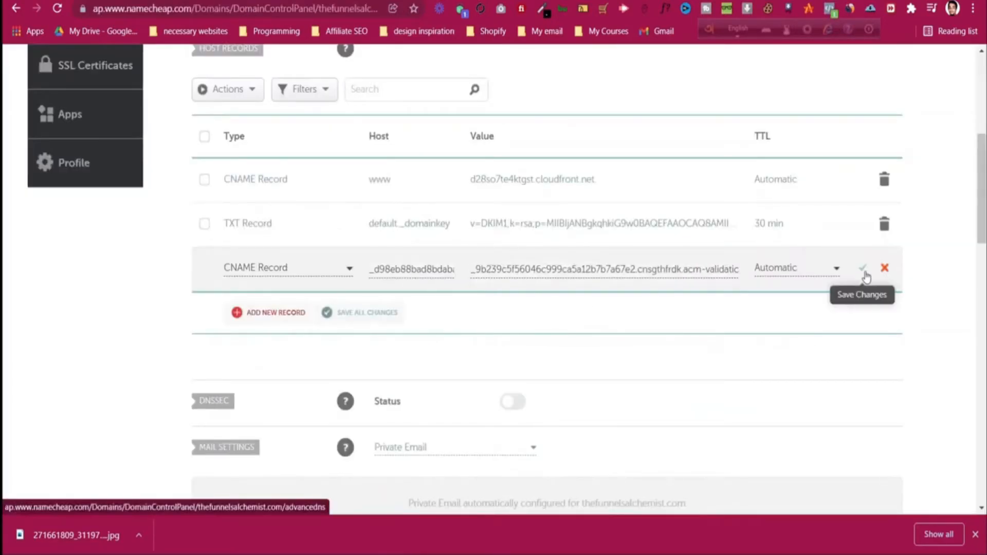
click(864, 273)
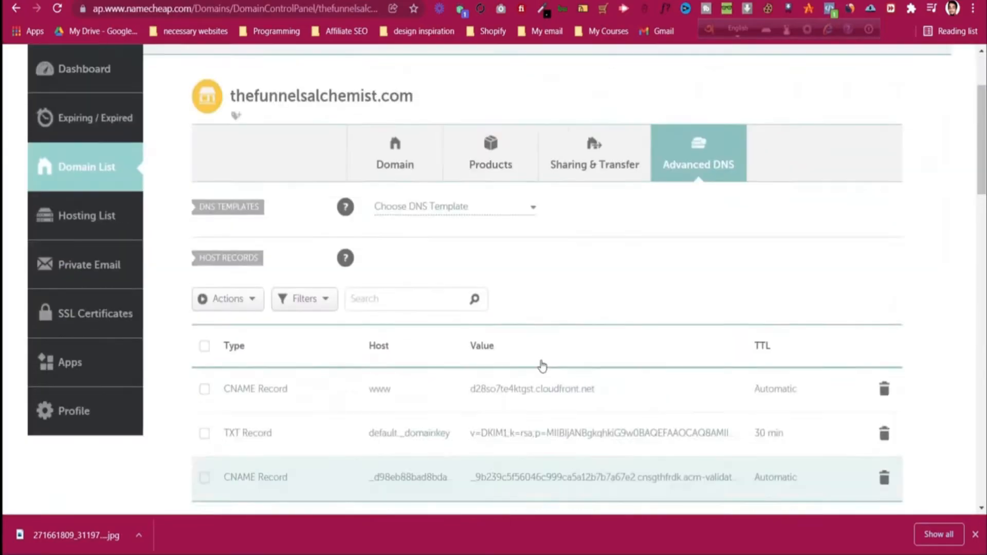
Step: Verify both saved CNAME host records in Namecheap, then return to the Domain List
scroll(540, 362, down, 15)
scroll(544, 365, up, 10)
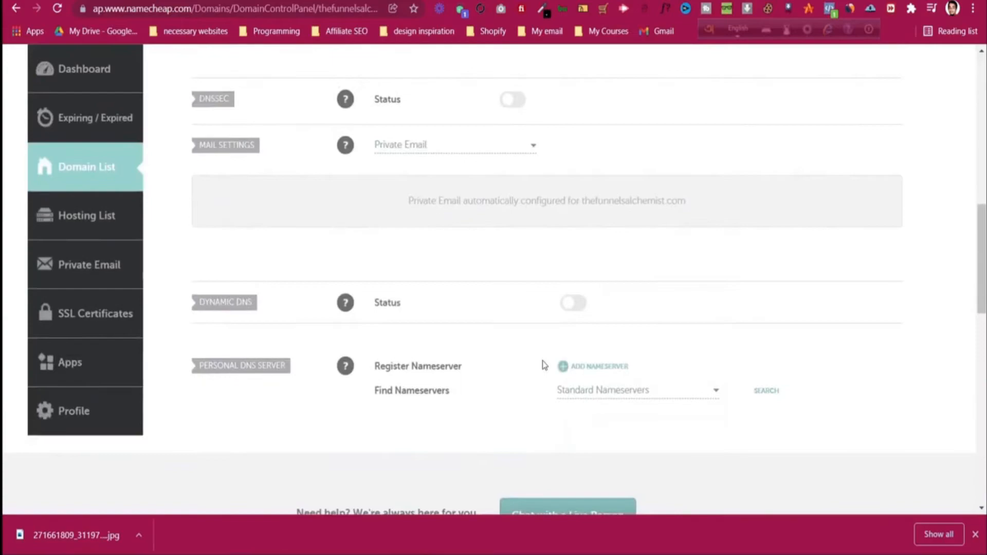
scroll(544, 365, up, 3)
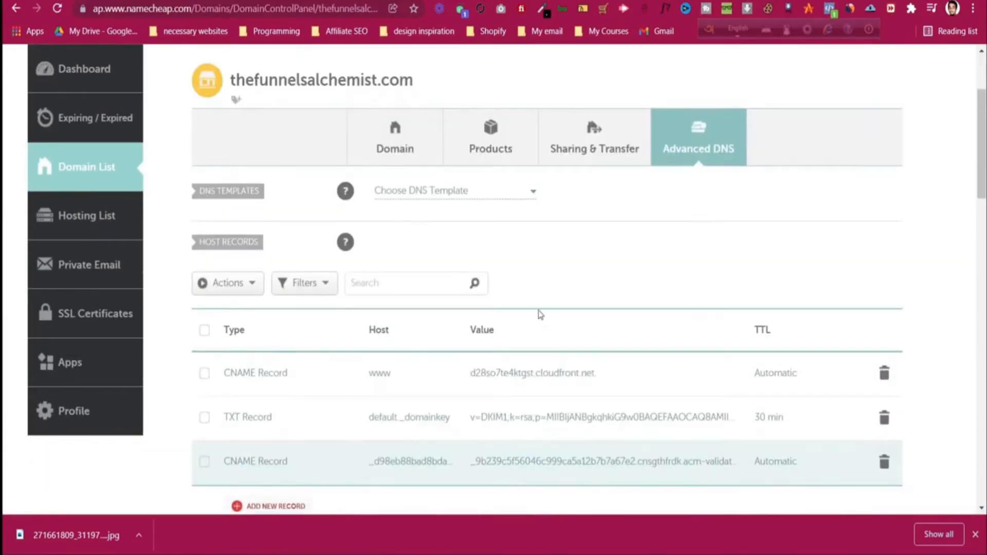
click(87, 174)
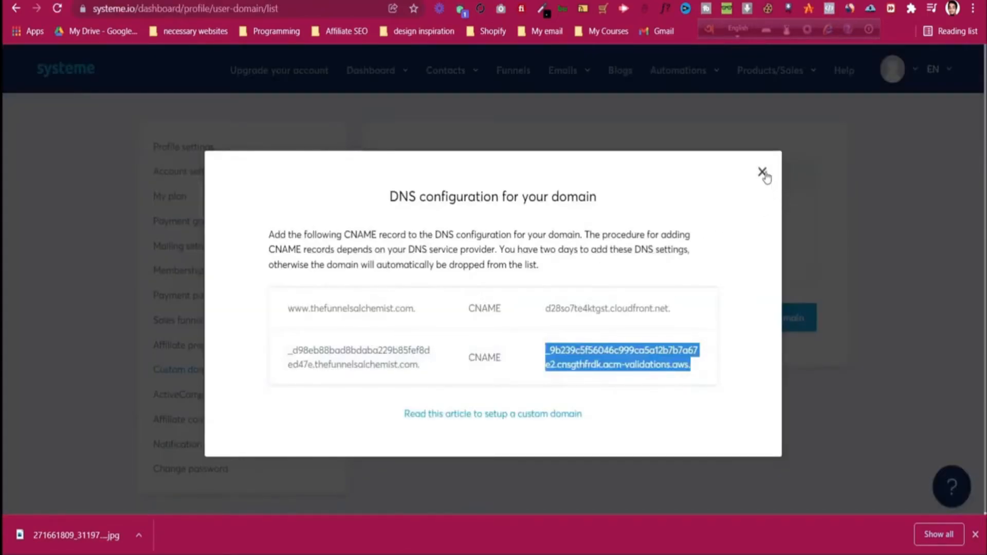
click(763, 174)
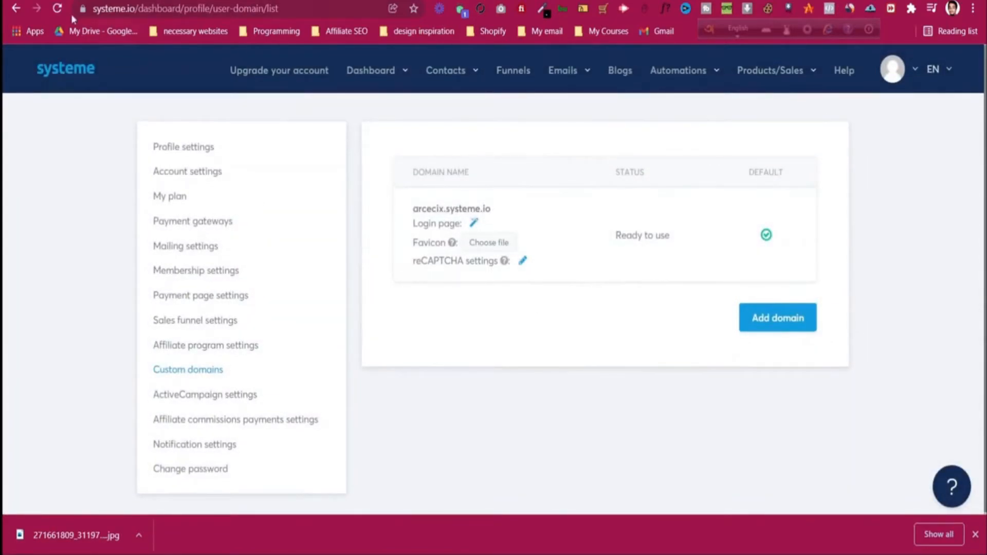
click(58, 9)
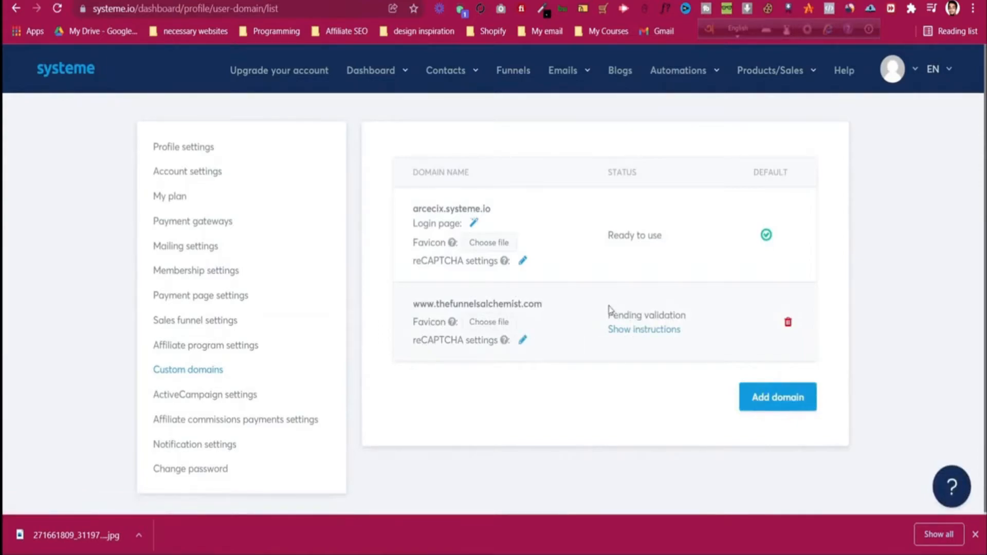
drag(612, 316, 653, 315)
click(682, 317)
click(648, 334)
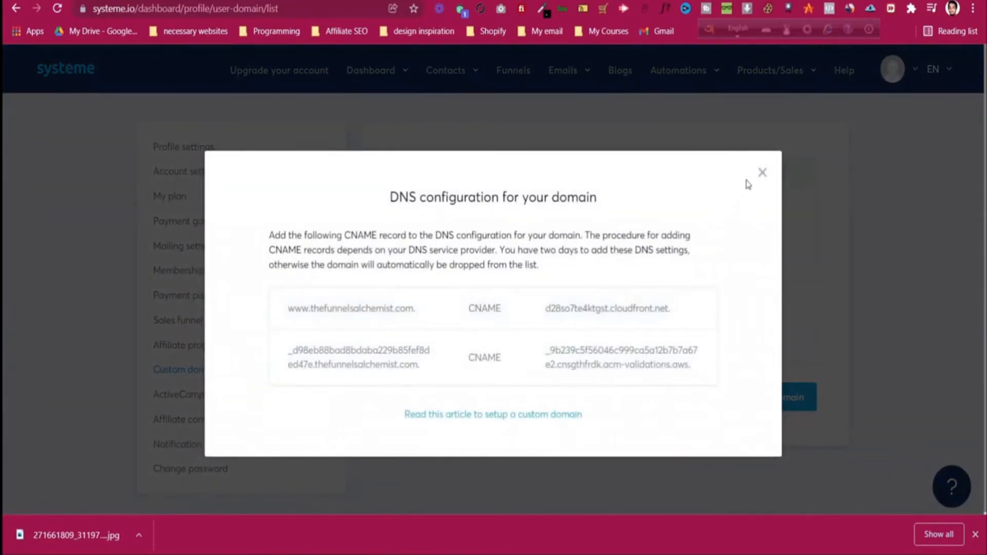
click(762, 174)
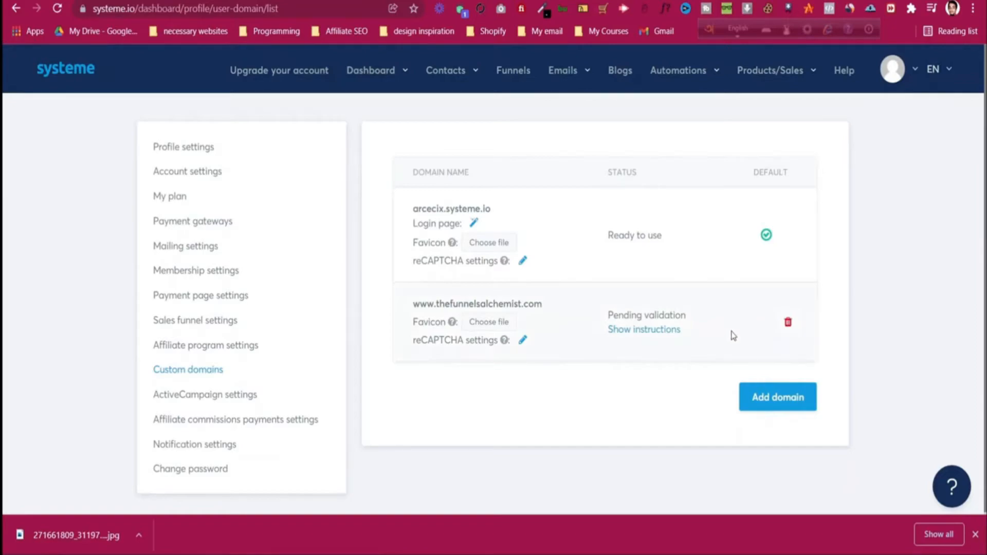
click(950, 495)
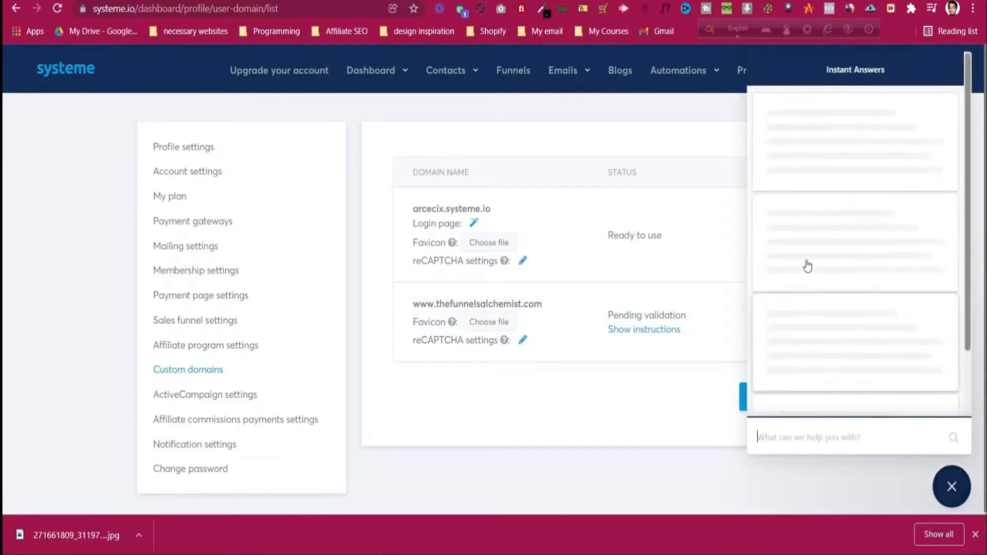
scroll(868, 246, down, 5)
scroll(873, 262, up, 5)
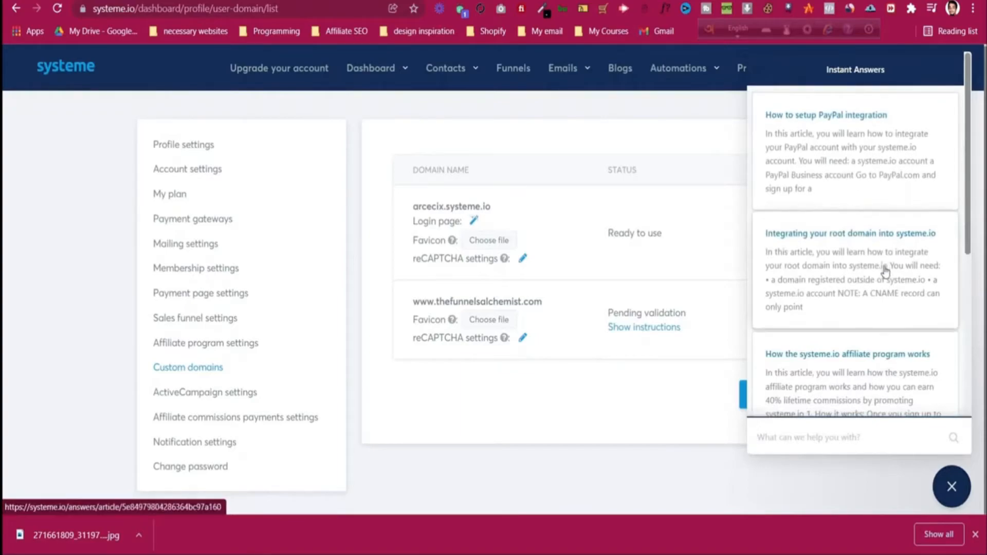
scroll(886, 273, down, 5)
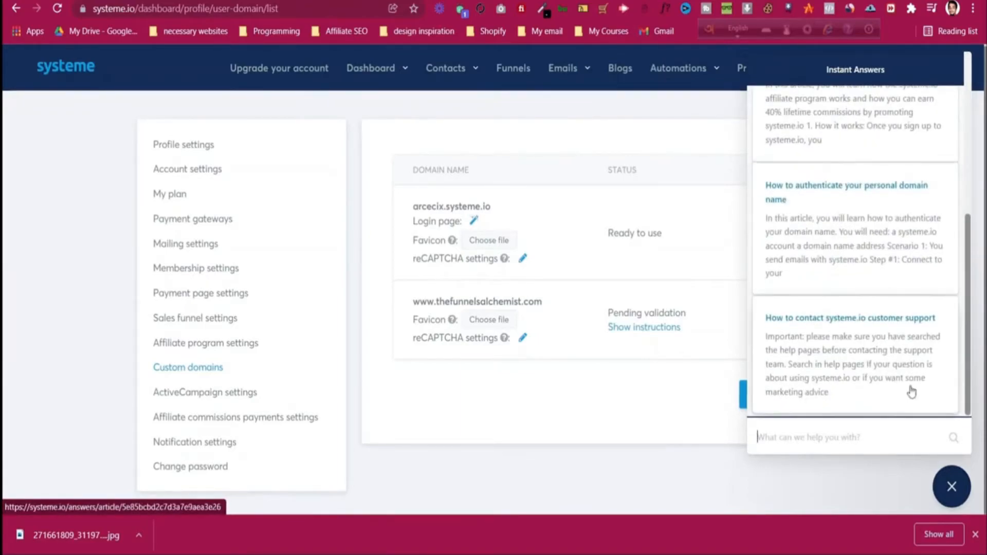
click(957, 497)
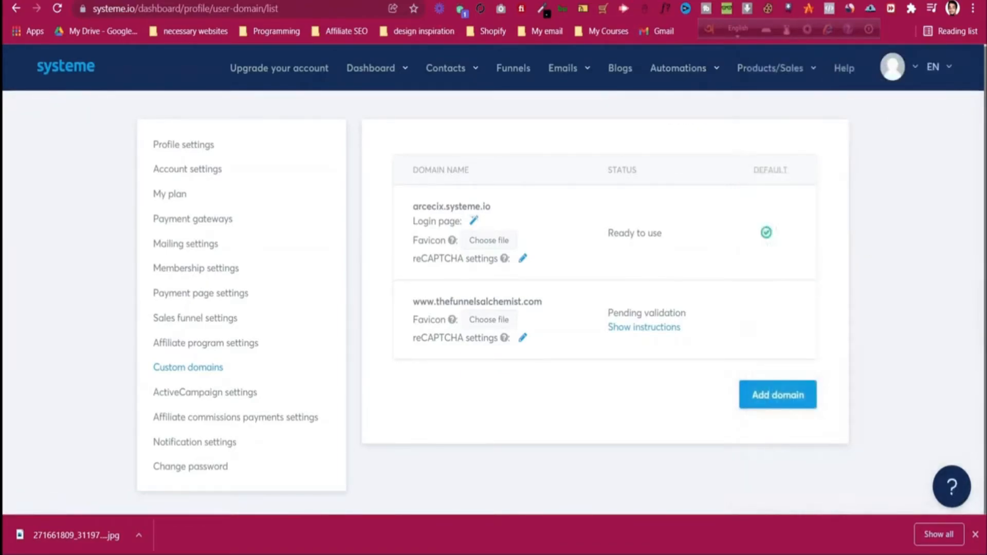
key(ctrl+t)
Step: Search Google for 'systeme.io support' and look over the results
text(systeme.io su)
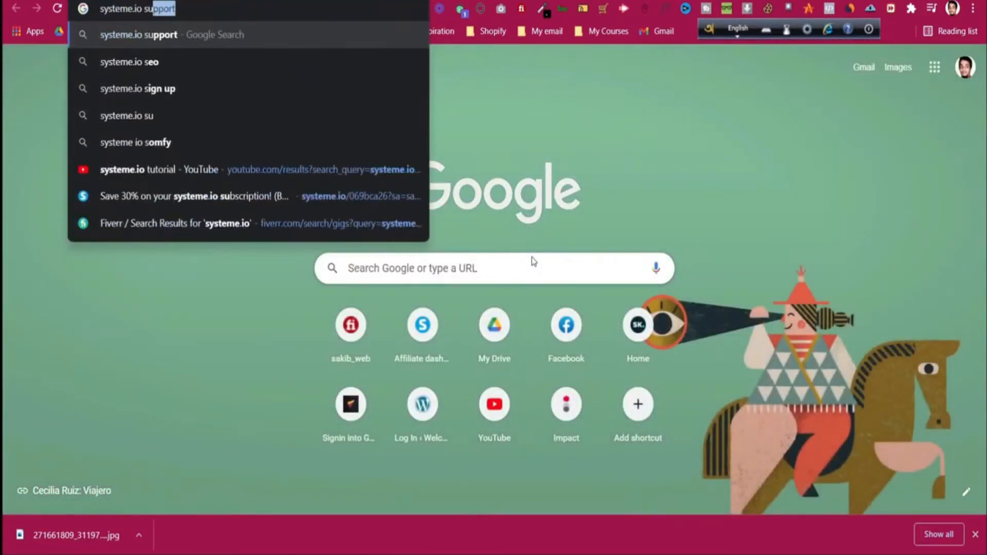
text(pport)
key(Return)
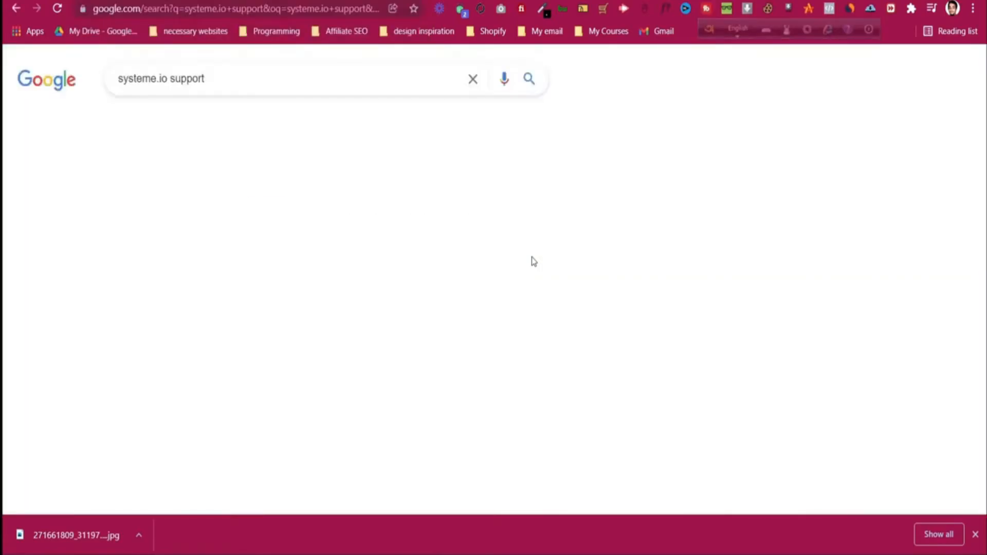
scroll(179, 255, down, 1)
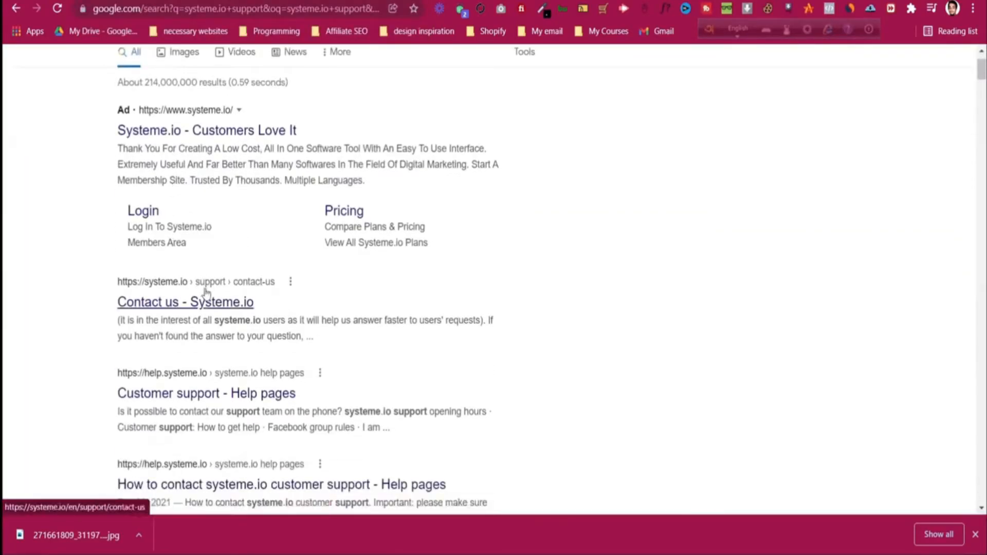
Step: Open systeme.io's Contact us page and start filling in the Name field
click(212, 305)
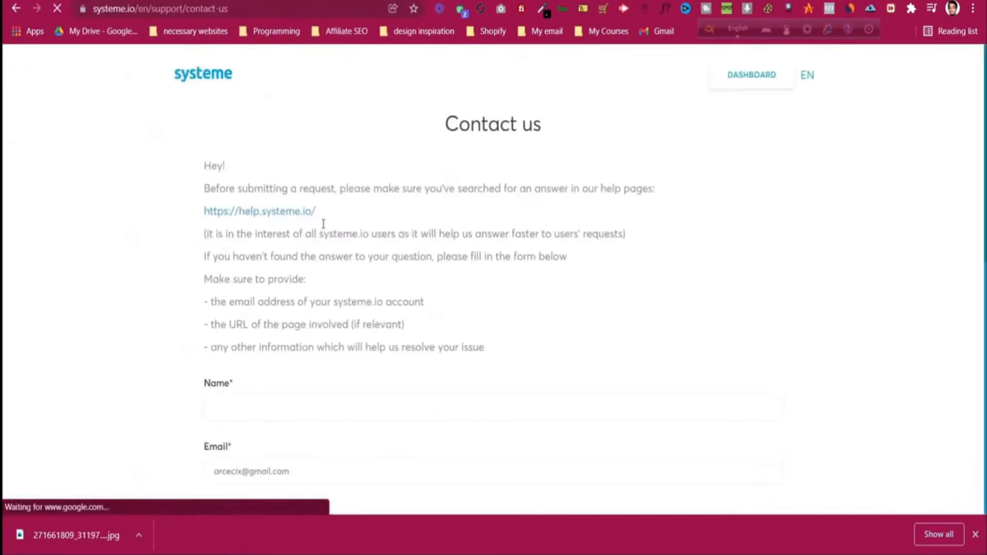
scroll(323, 224, down, 2)
scroll(308, 208, up, 1)
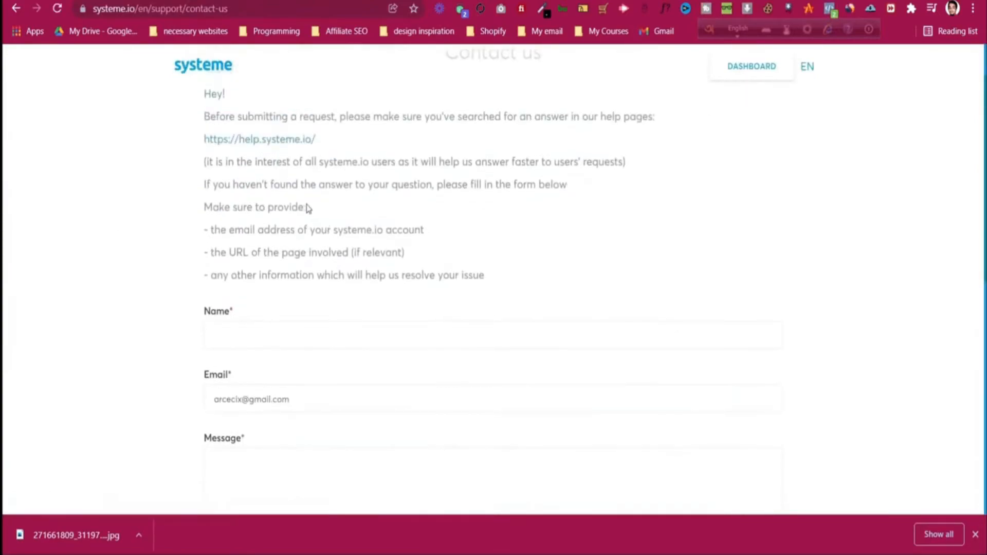
click(258, 329)
click(553, 226)
Step: Review the support request form and begin writing the support message
scroll(328, 296, down, 1)
scroll(275, 412, down, 3)
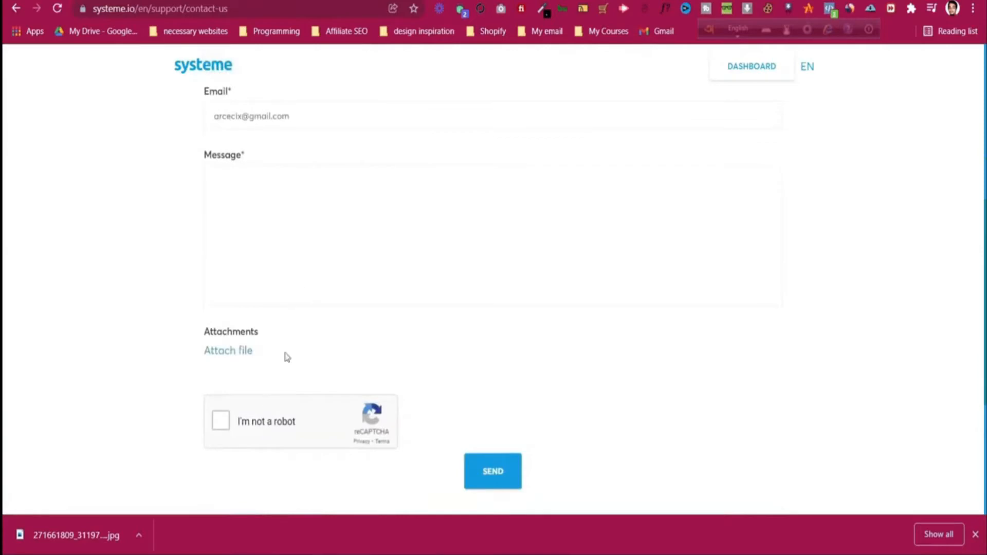
scroll(288, 309, up, 2)
scroll(289, 308, down, 1)
scroll(309, 329, up, 1)
scroll(318, 350, up, 3)
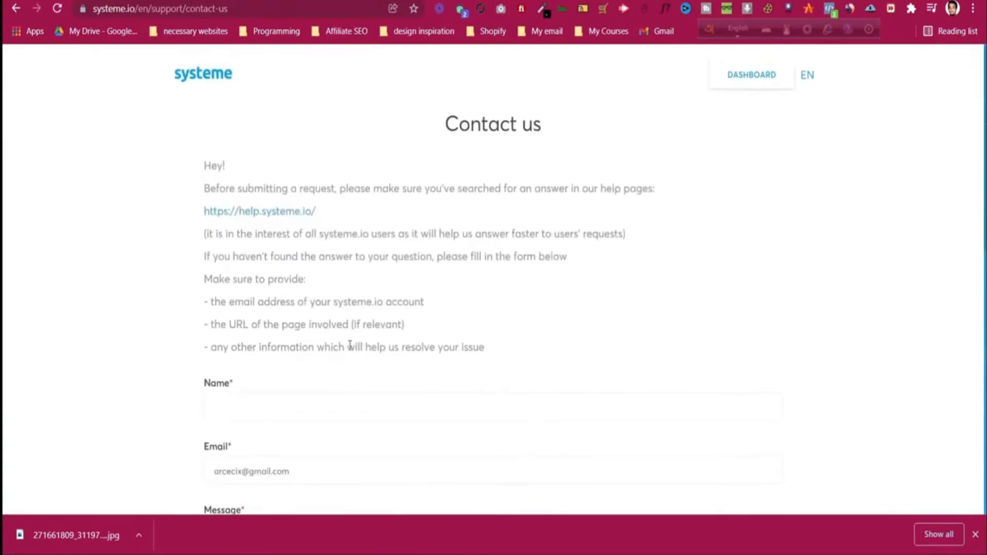
scroll(346, 330, down, 3)
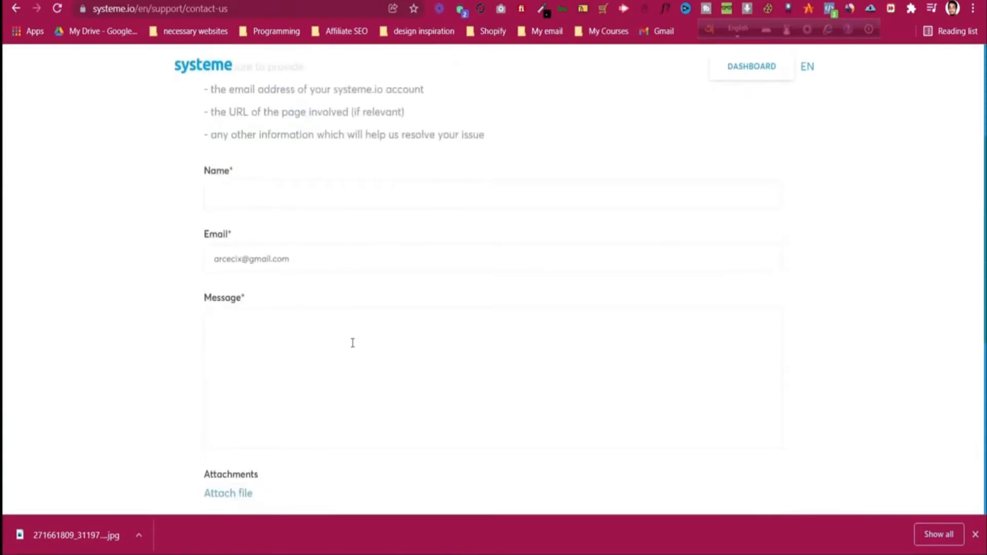
scroll(352, 343, down, 1)
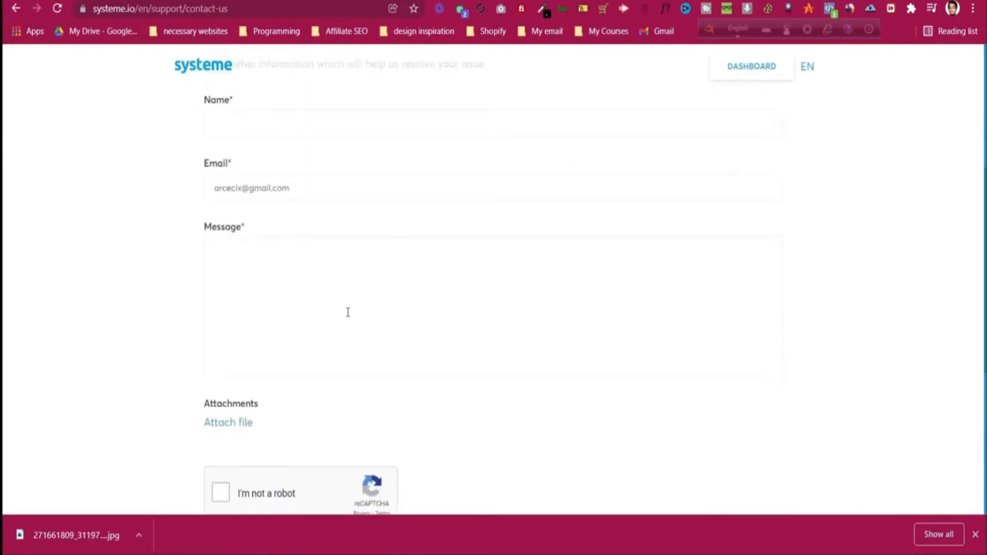
click(310, 298)
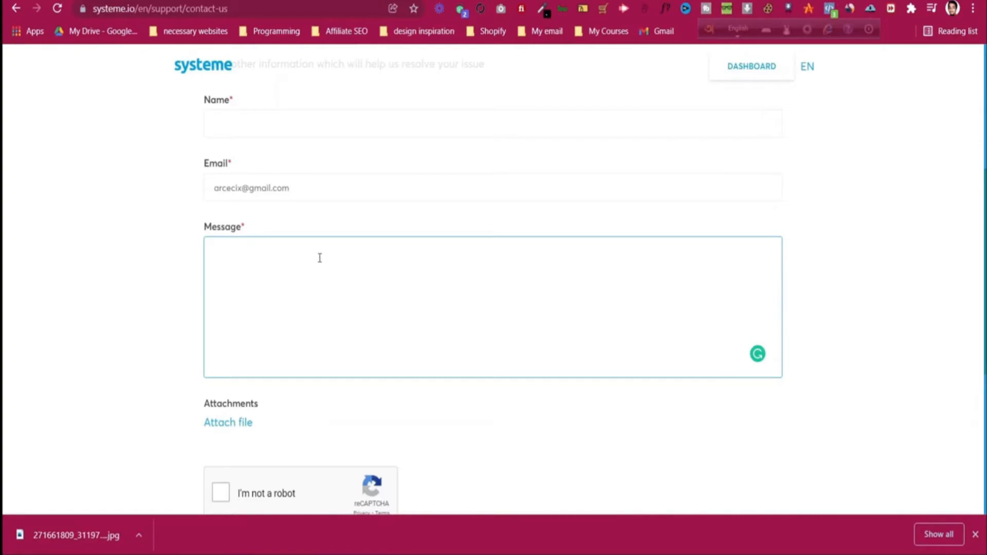
scroll(319, 257, up, 4)
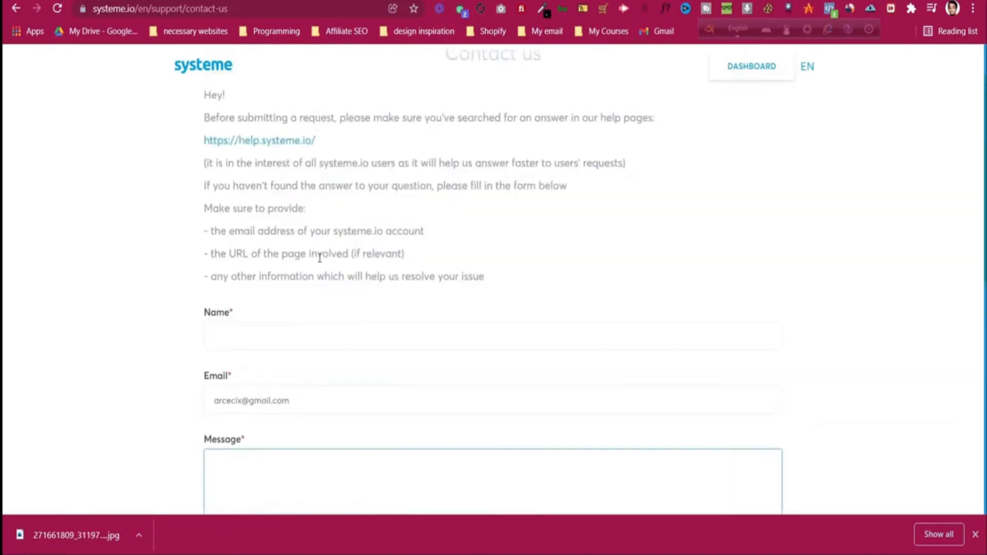
scroll(313, 267, down, 4)
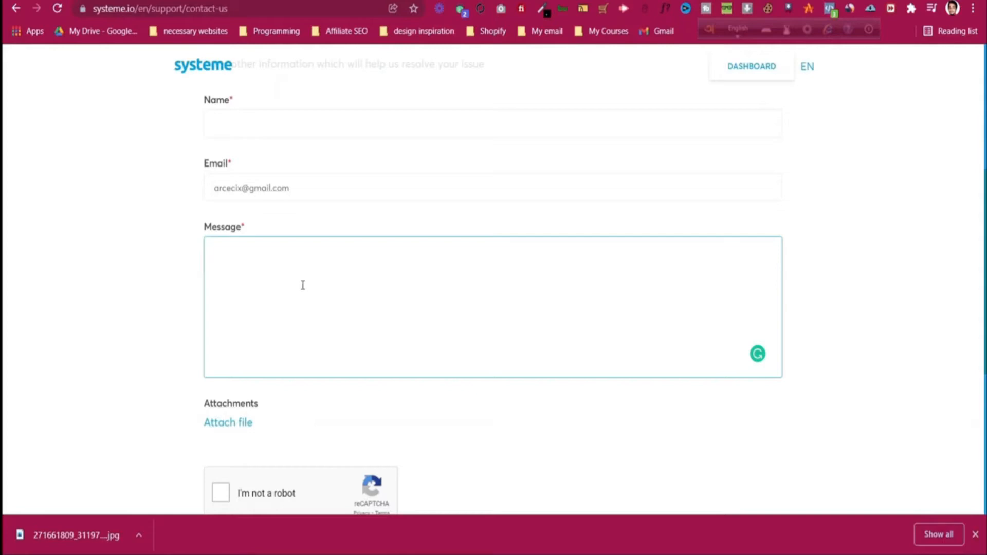
scroll(315, 289, up, 5)
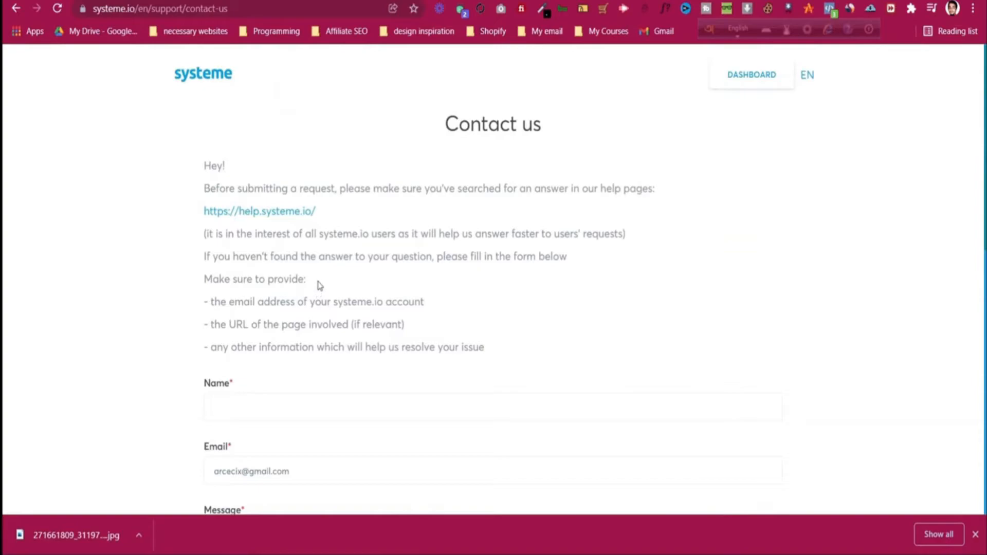
Step: Return to the Custom domains tab and dismiss the download bar while validation completes
click(398, 1)
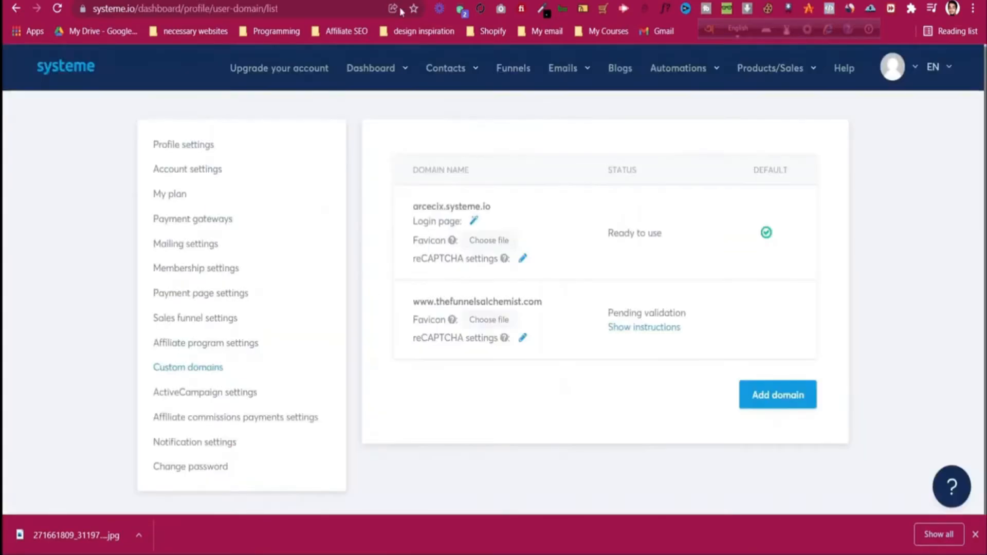
click(975, 534)
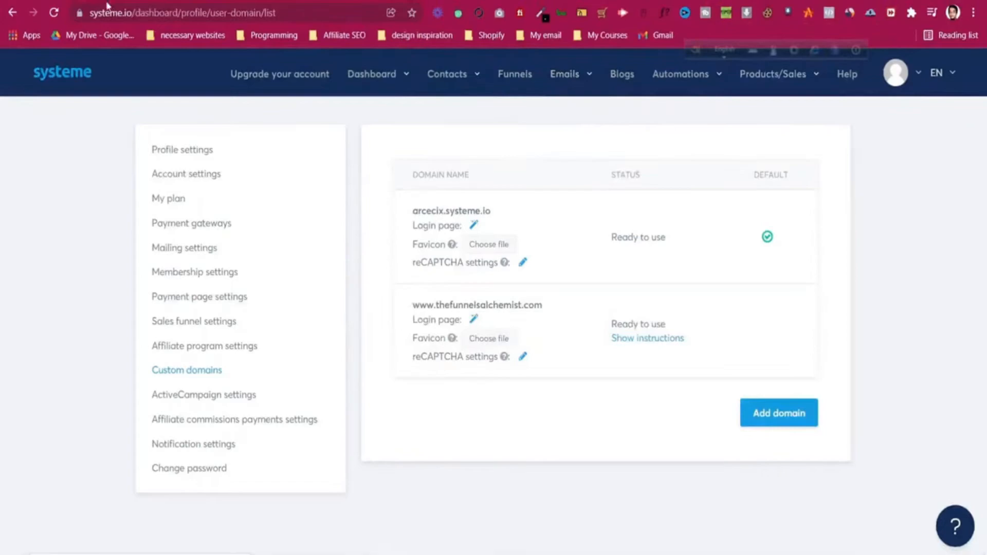
click(54, 12)
key(Print)
drag(387, 280, 863, 406)
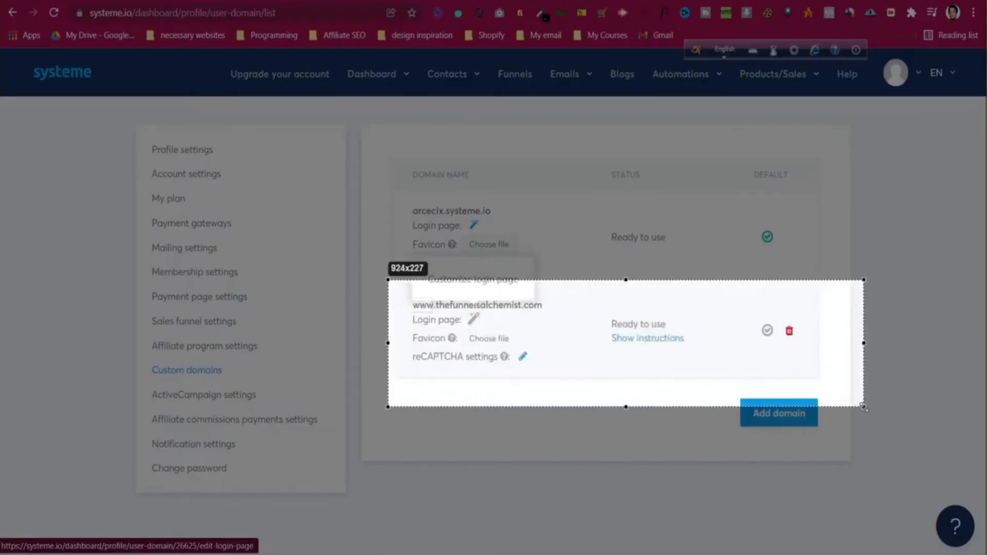
click(876, 346)
drag(603, 306, 701, 369)
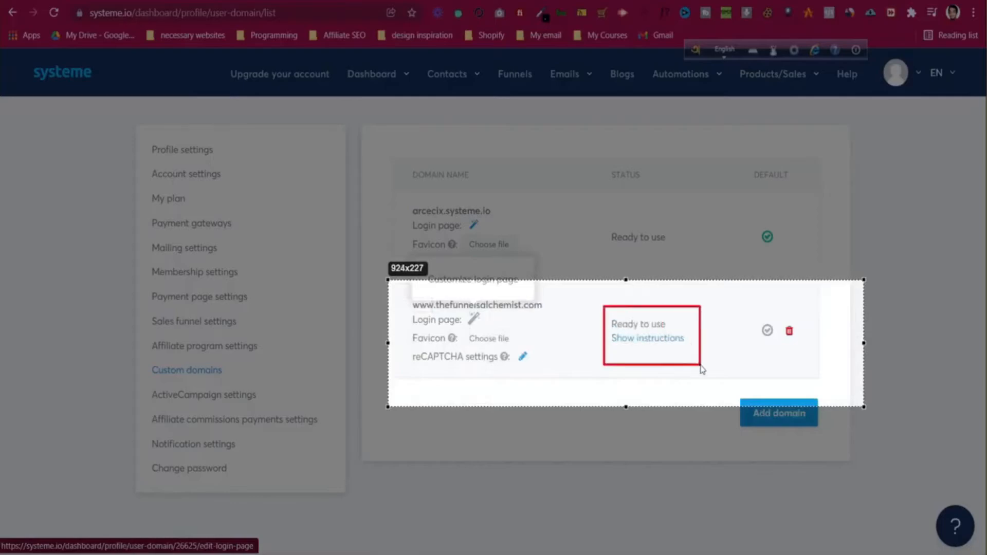
key(ctrl+c)
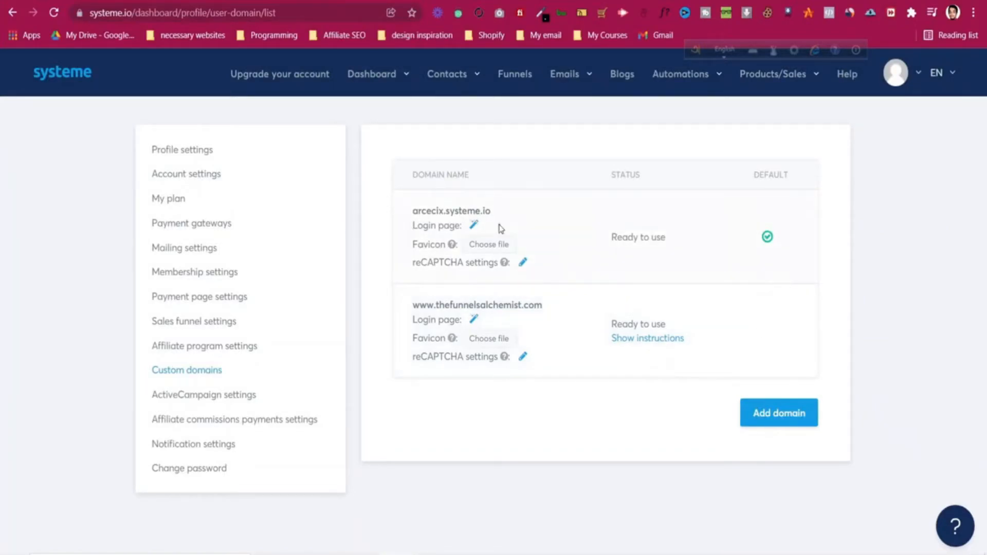
Step: Open the One Funnel Away Challenge funnel, check its arcecix.systeme.io sales page, then its settings
click(512, 81)
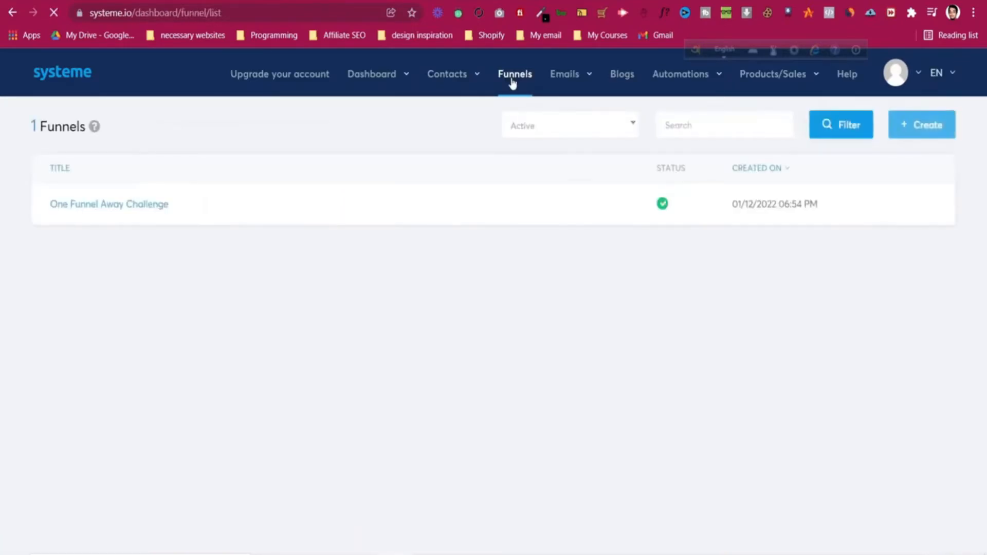
click(123, 211)
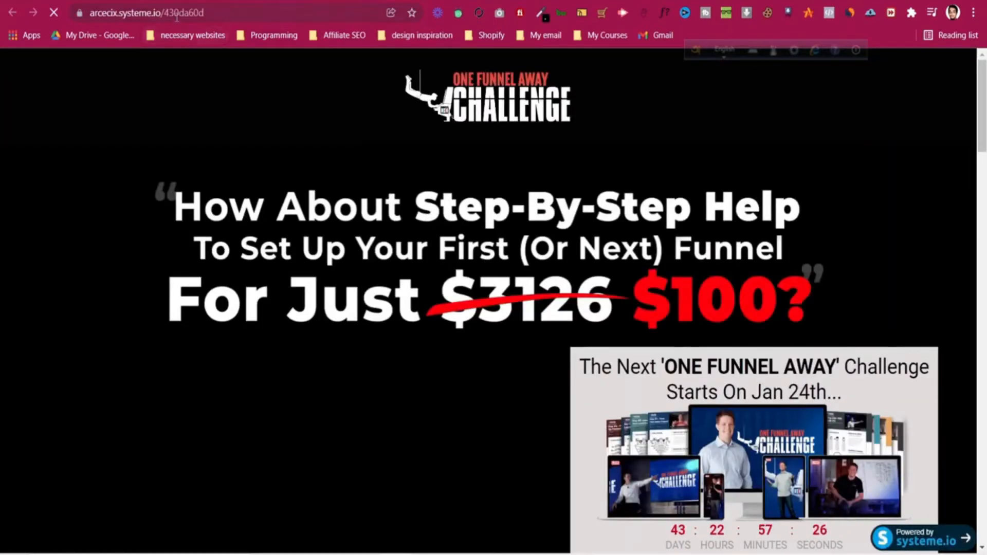
click(118, 11)
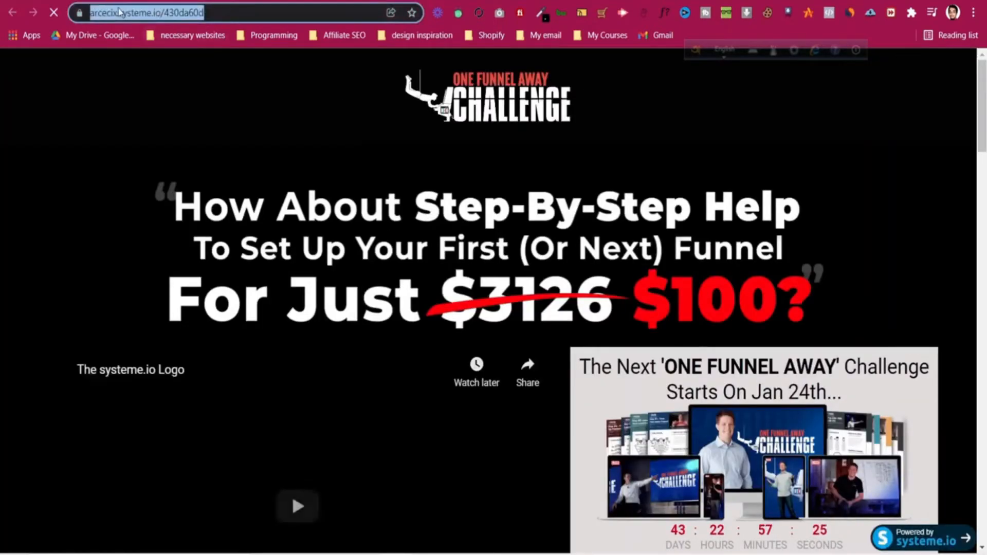
click(120, 12)
drag(152, 12, 195, 13)
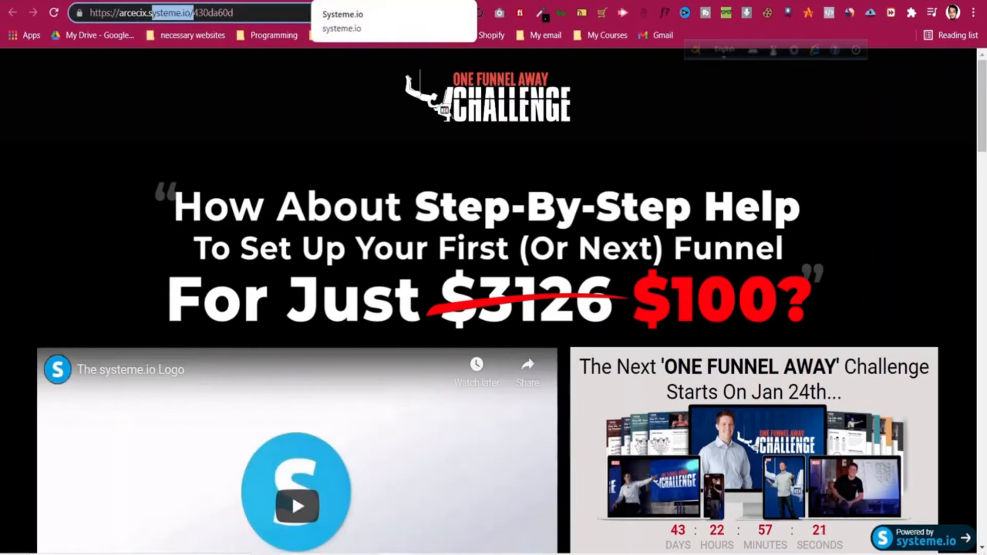
click(360, 1)
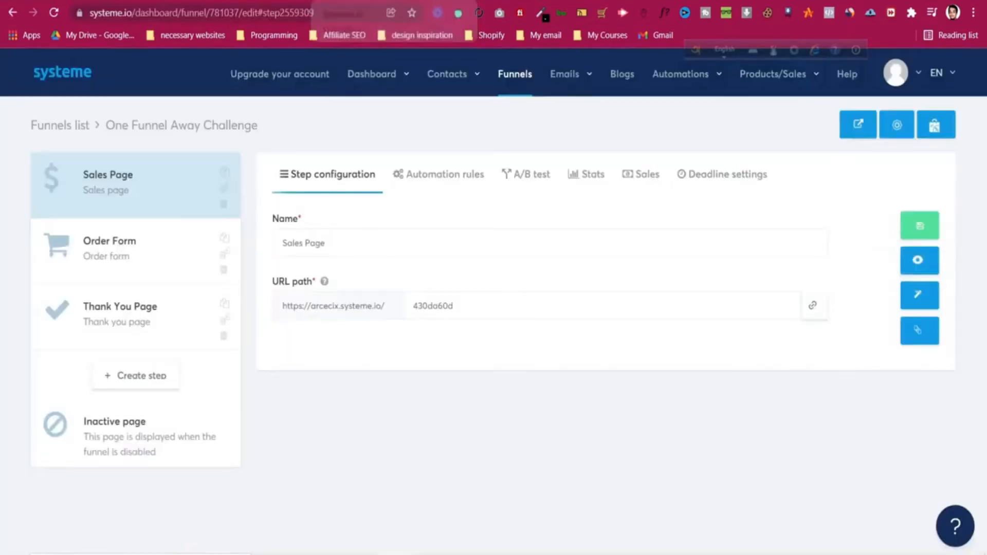
click(907, 123)
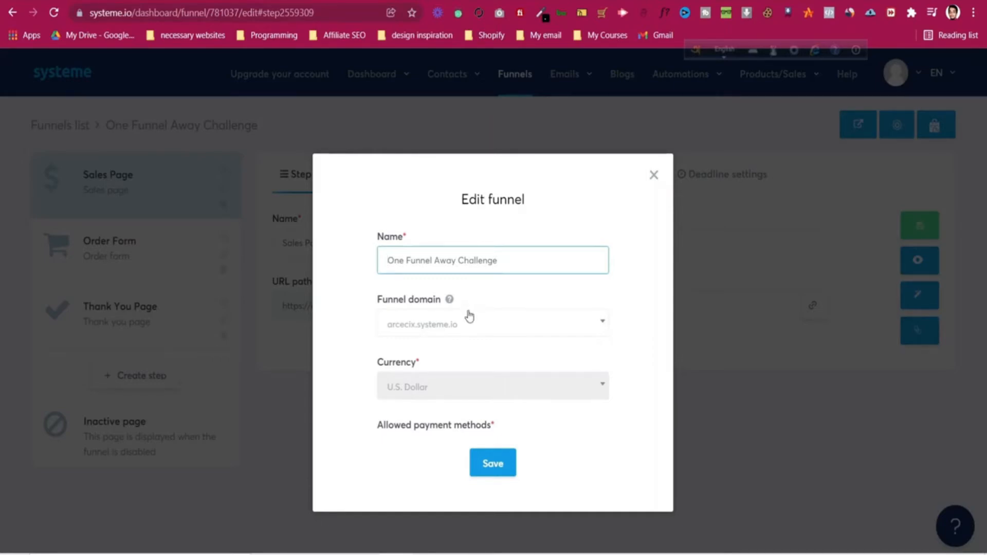
click(477, 330)
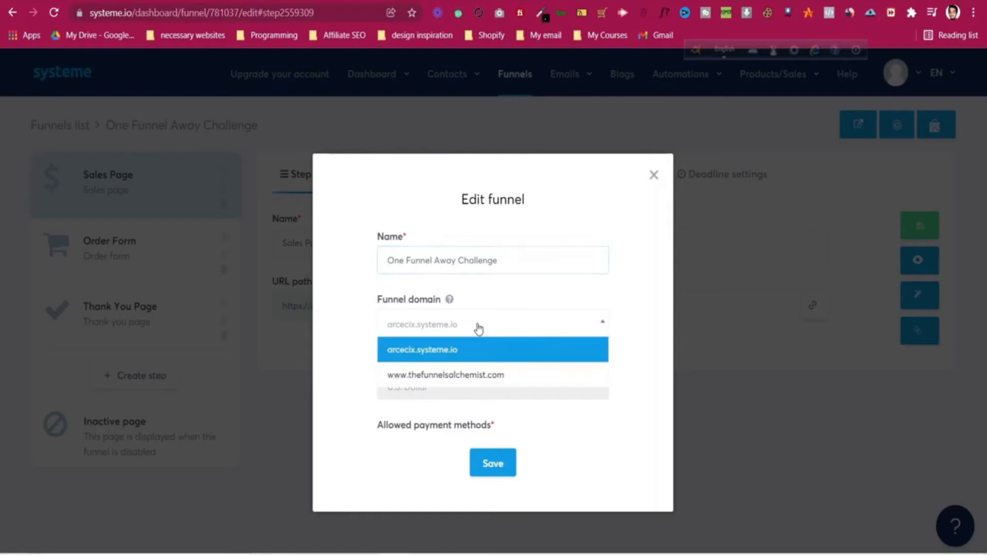
click(478, 375)
click(492, 462)
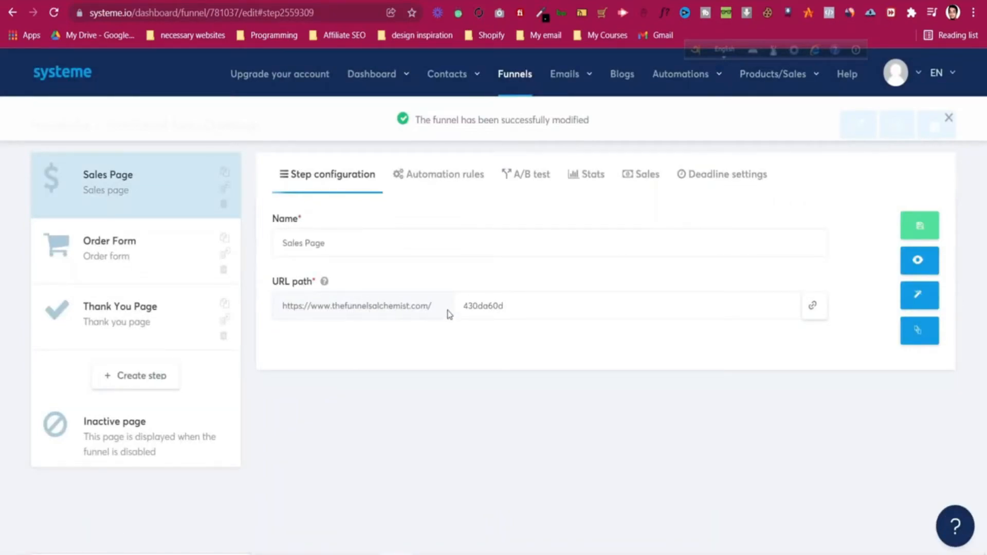
Step: Preview the sales page at thefunnelsalchemist.com/430da60d, then select the existing URL path
click(918, 261)
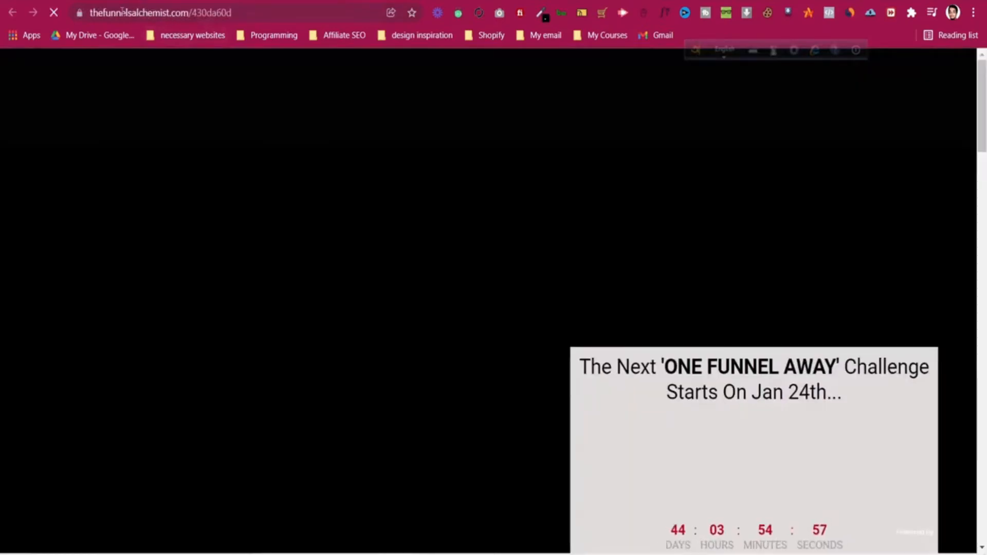
click(123, 12)
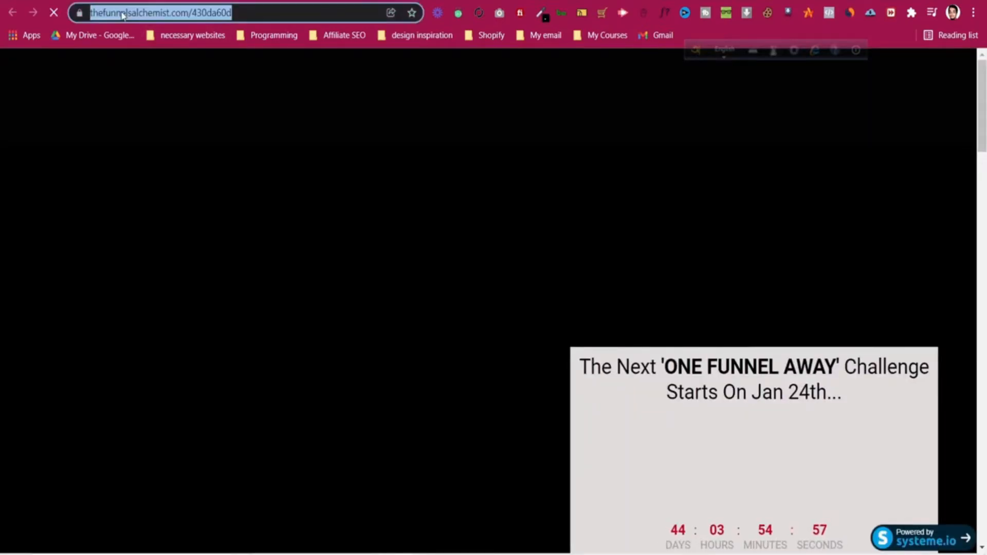
click(272, 12)
drag(312, 11, 243, 13)
key(ctrl+shift+Tab)
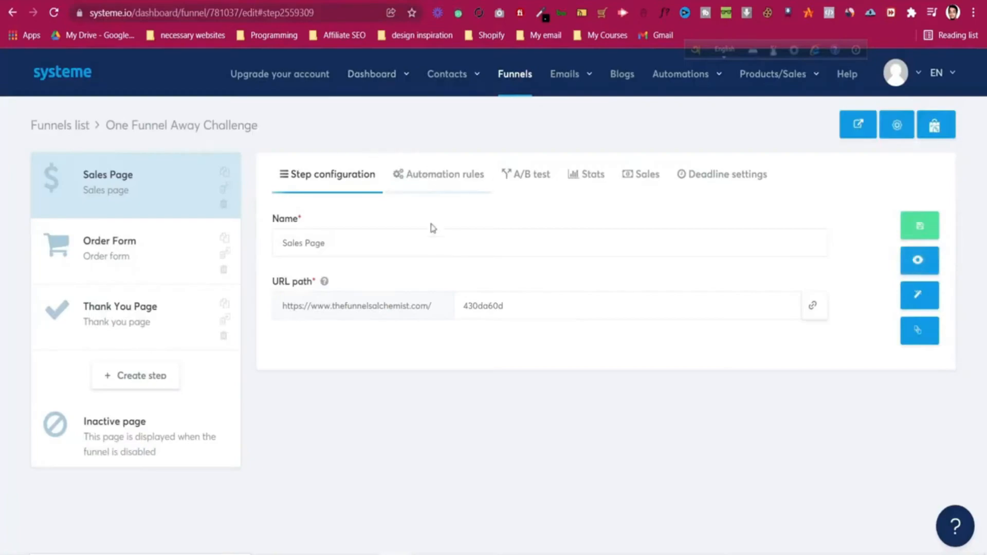
drag(526, 303, 460, 309)
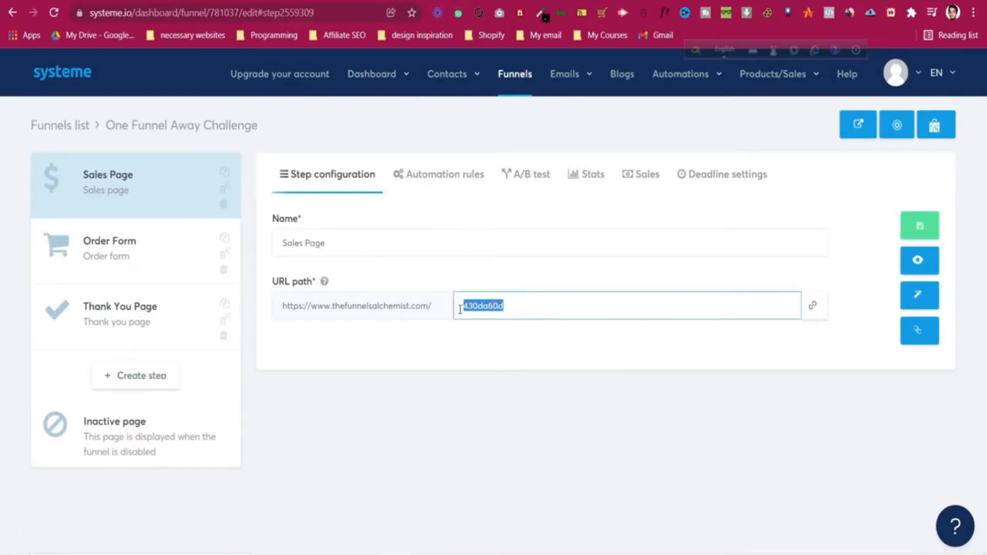
Step: Change the Sales Page URL path to one-funnel-away-challenge and save it
key(BackSpace)
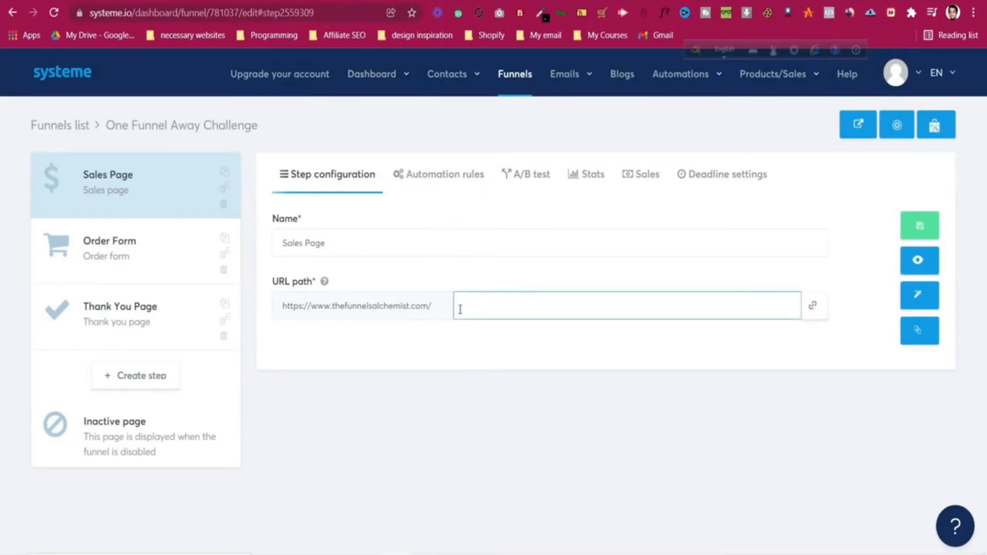
text(one-funnel-away-chellenge)
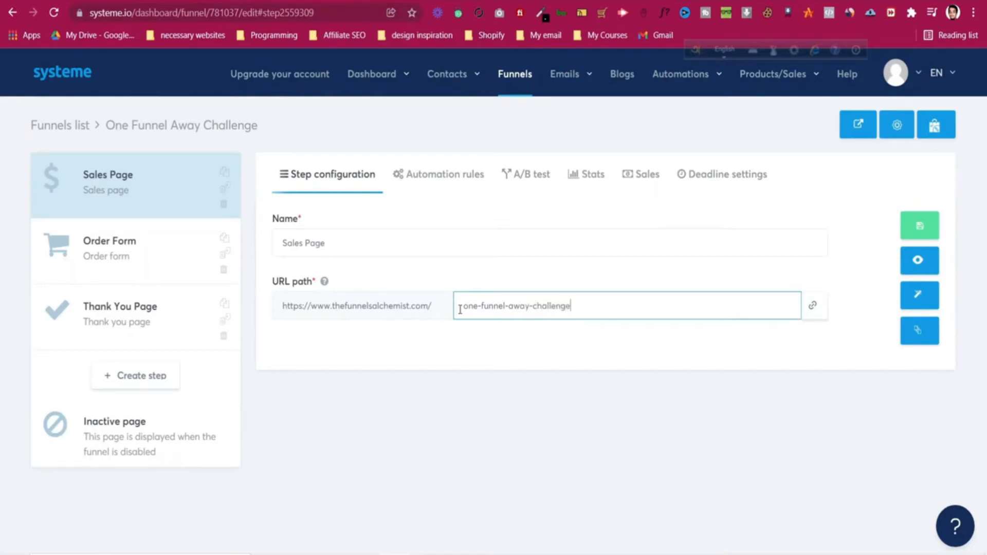
click(930, 227)
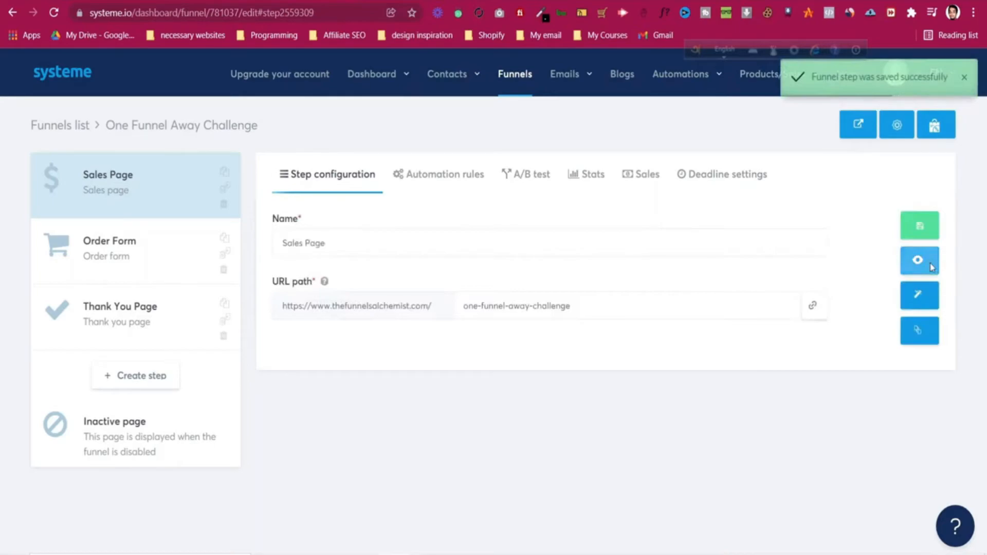
Step: Preview the sales page at its new address, then open the Order Form step
click(925, 262)
click(205, 16)
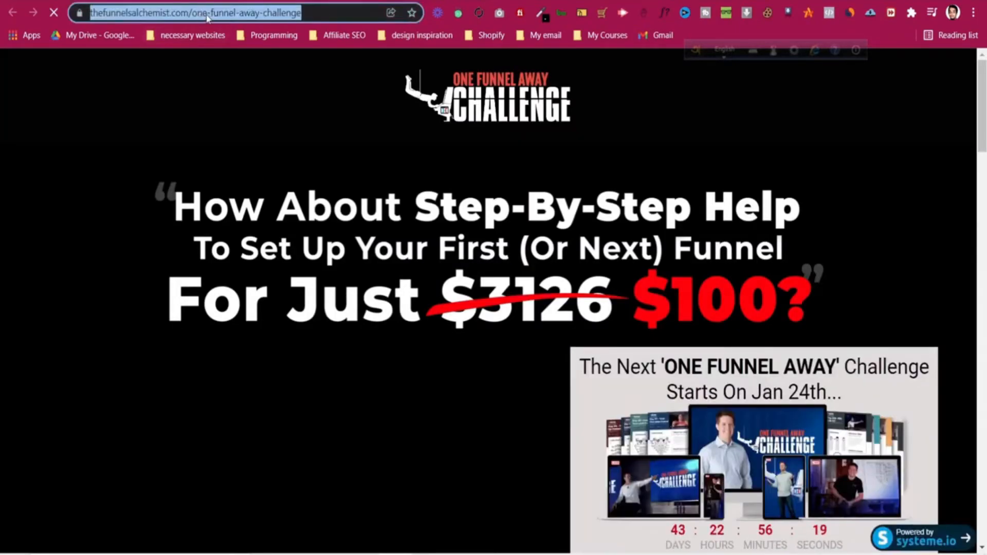
click(257, 1)
click(185, 254)
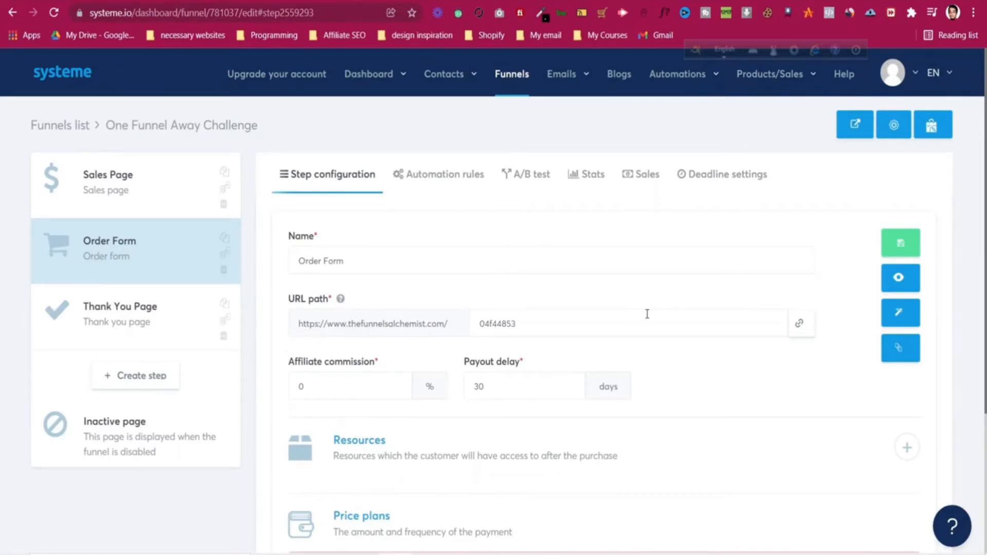
Step: Delete the Lead Capture One Funnel Away campaign from the Campaigns list
mouse_move(565, 74)
click(578, 123)
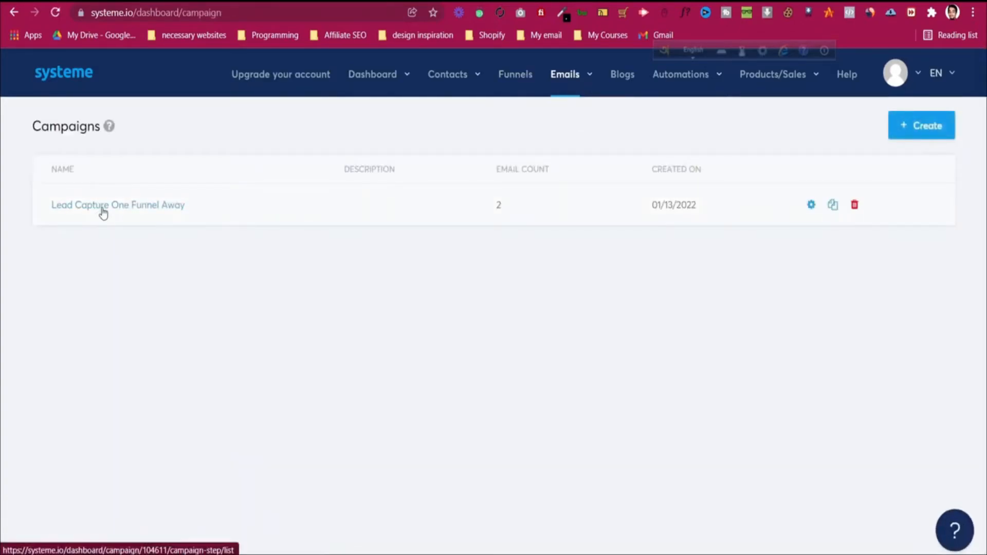
click(855, 205)
click(591, 319)
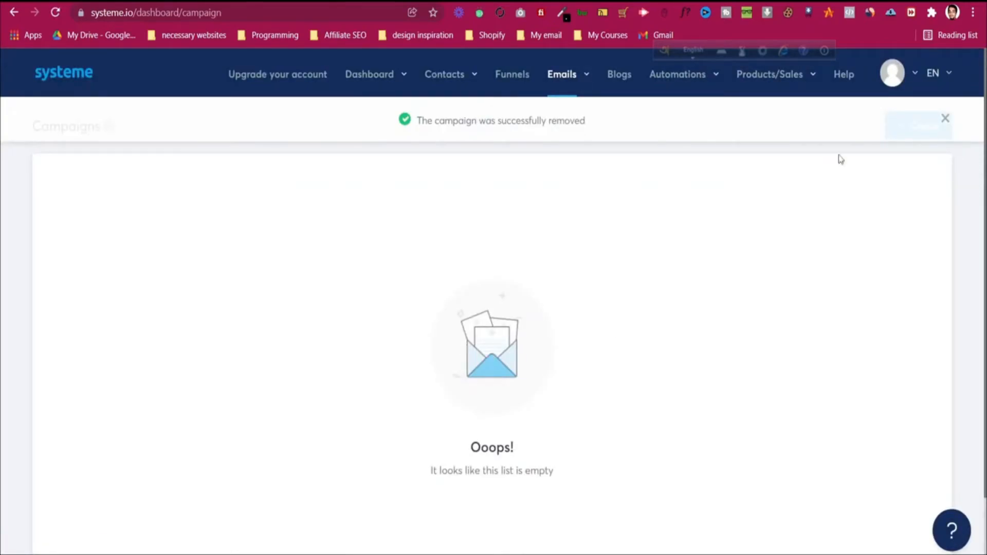
click(944, 118)
Step: Create a new email campaign named 'Free Ebook'
click(923, 131)
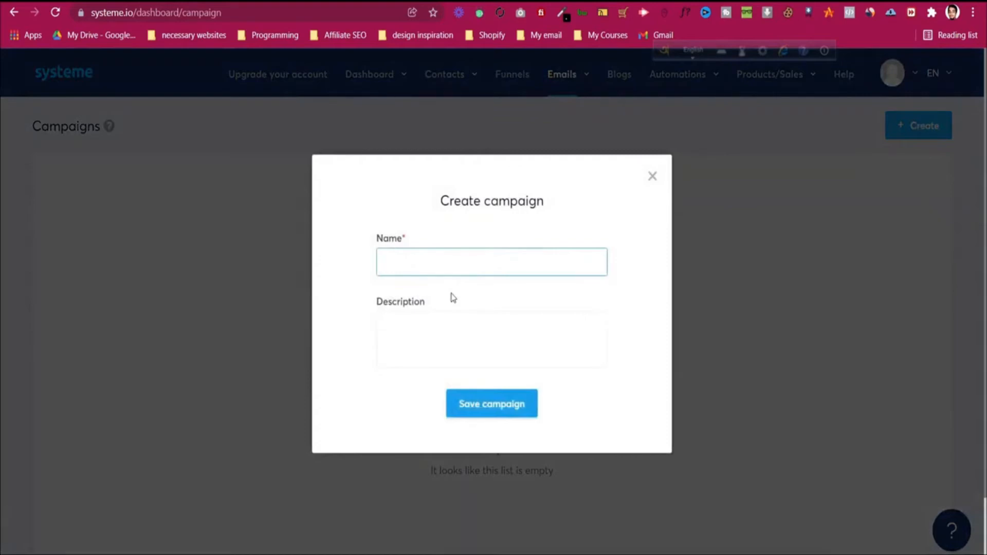
text(Free Ebook)
click(519, 404)
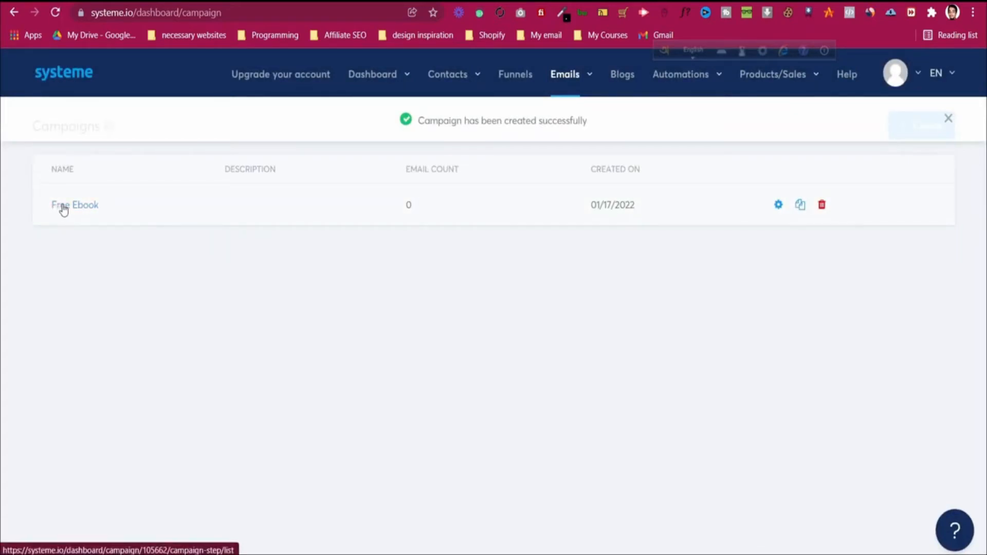
Step: Add an email to Free Ebook, entering the sender name and the info@ sender address
click(63, 205)
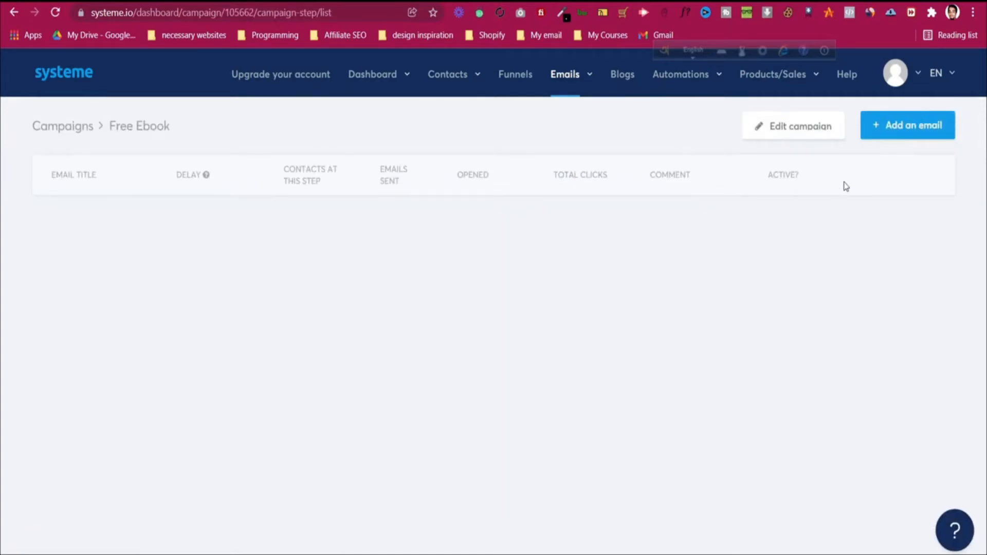
click(915, 134)
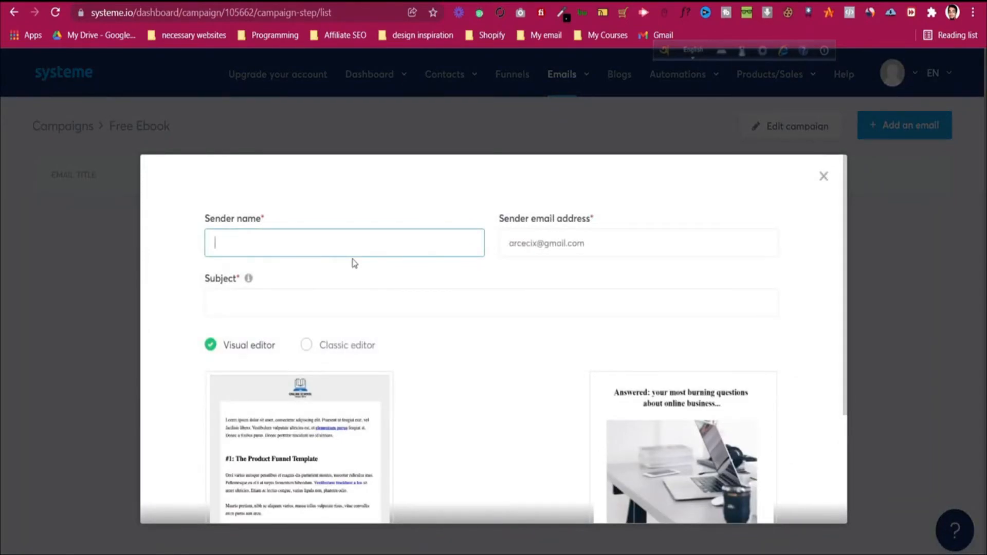
text(Jahin Shahriar)
click(585, 245)
key(ctrl+a)
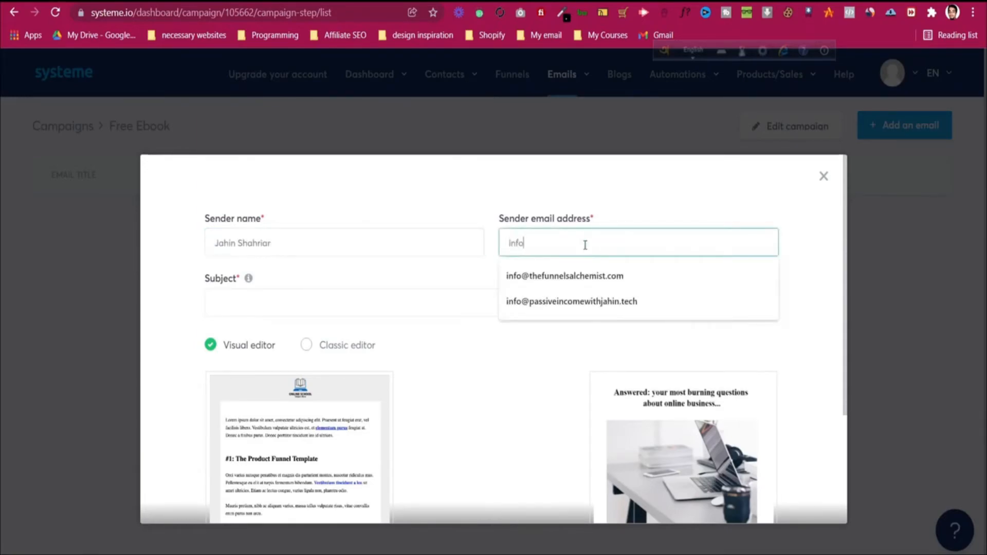
click(586, 275)
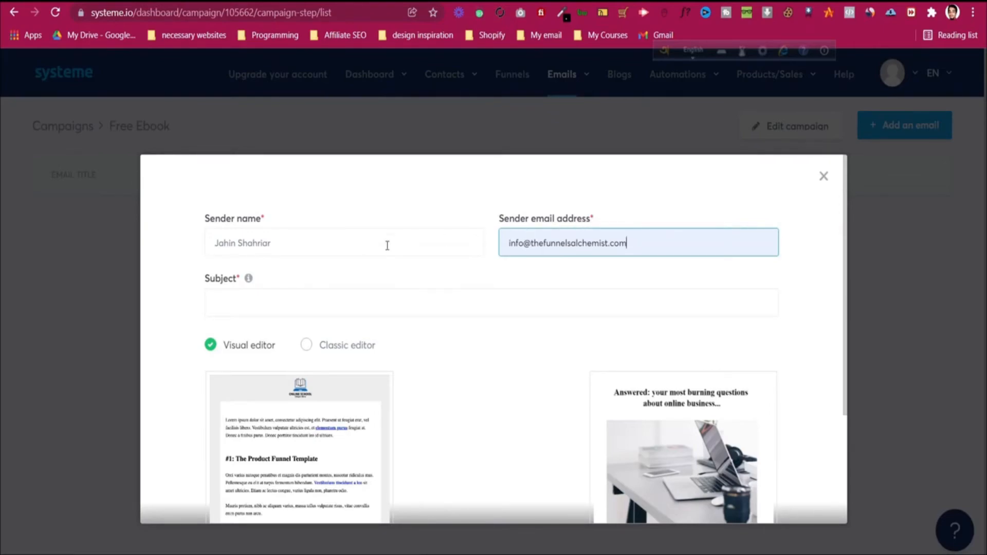
Step: Give the email the subject 'Get Your Free eBook', choose the Classic editor and create it
click(331, 309)
text(Get Your Free e)
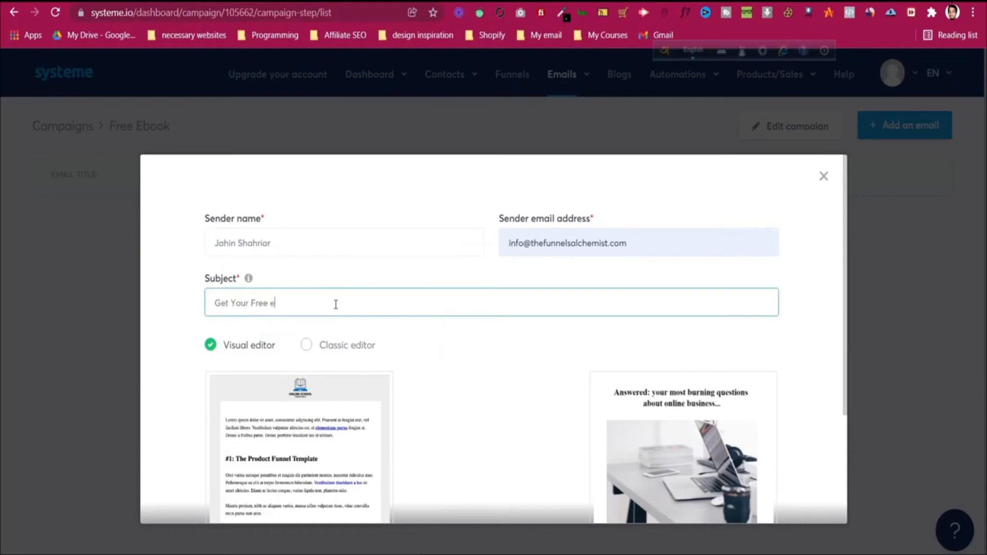
text(Book)
click(353, 352)
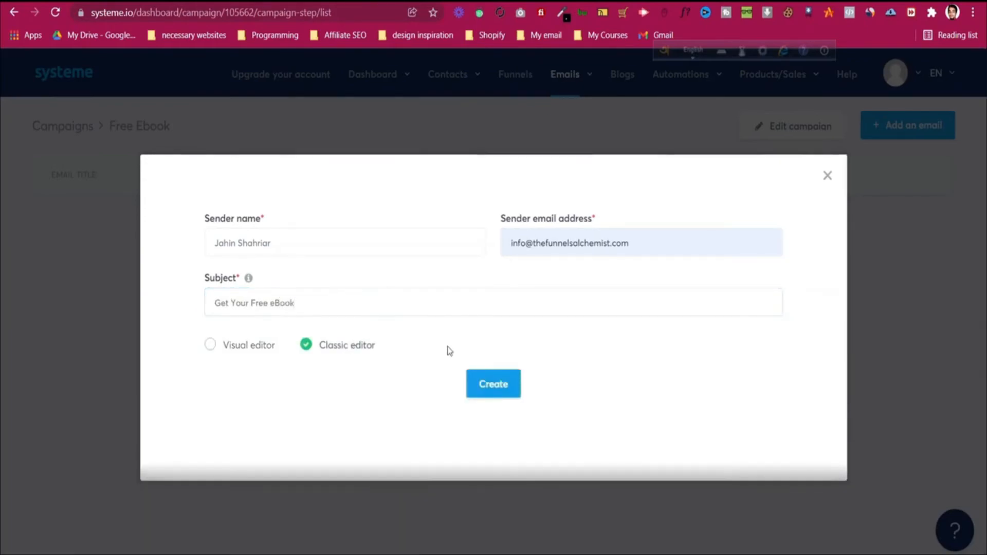
click(508, 383)
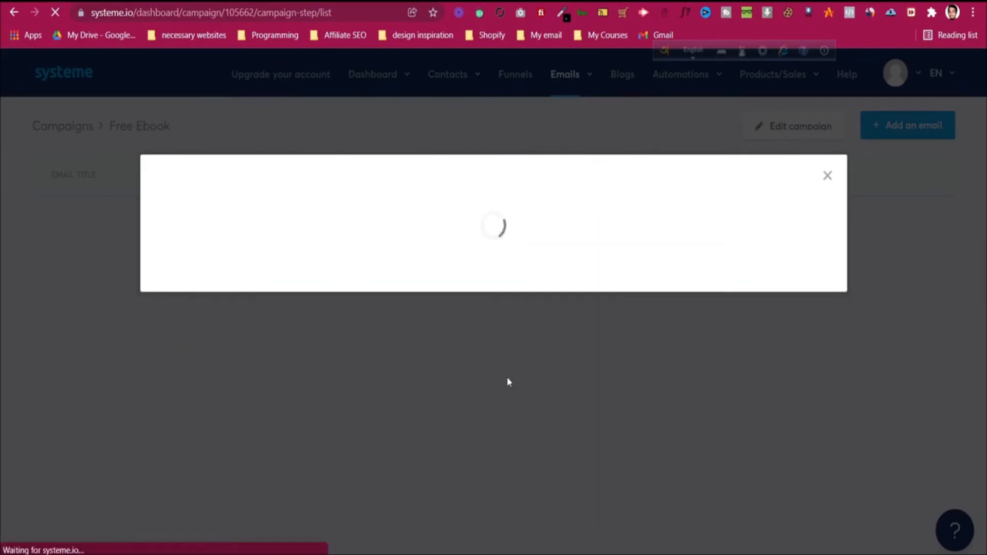
scroll(271, 348, down, 3)
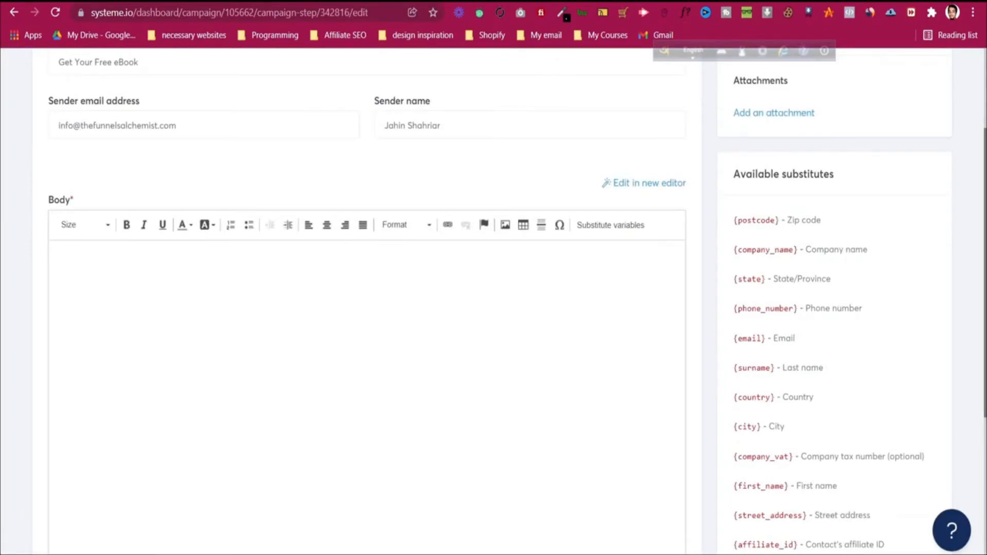
click(570, 1)
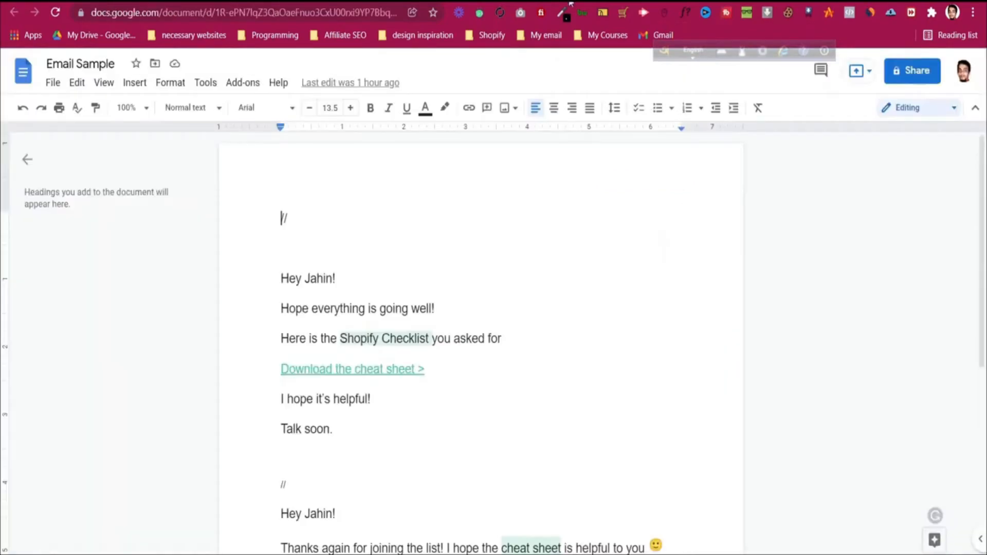
Step: Copy the first sample email, from greeting to 'Talk soon.', into the systeme.io email body
click(281, 272)
drag(280, 272, 342, 425)
right_click(316, 285)
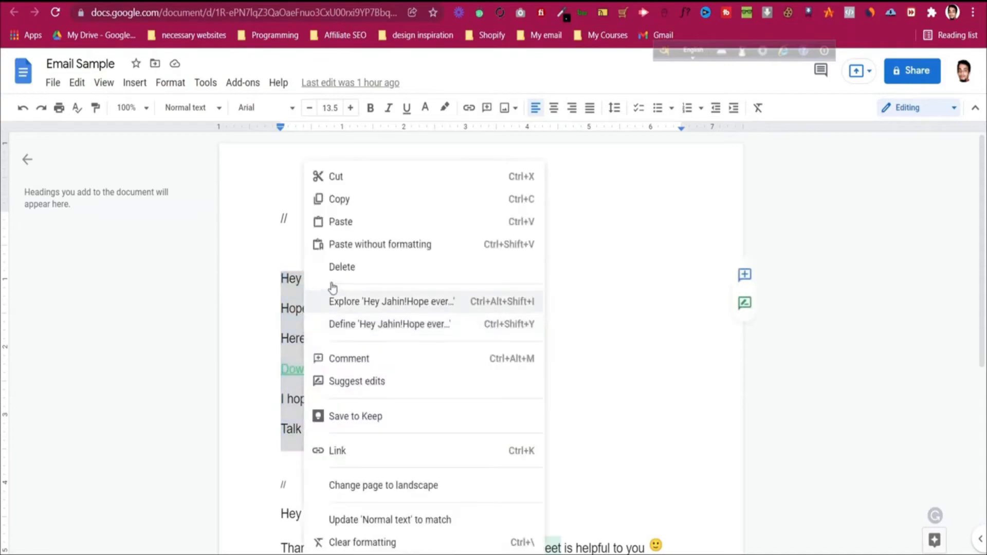
click(364, 203)
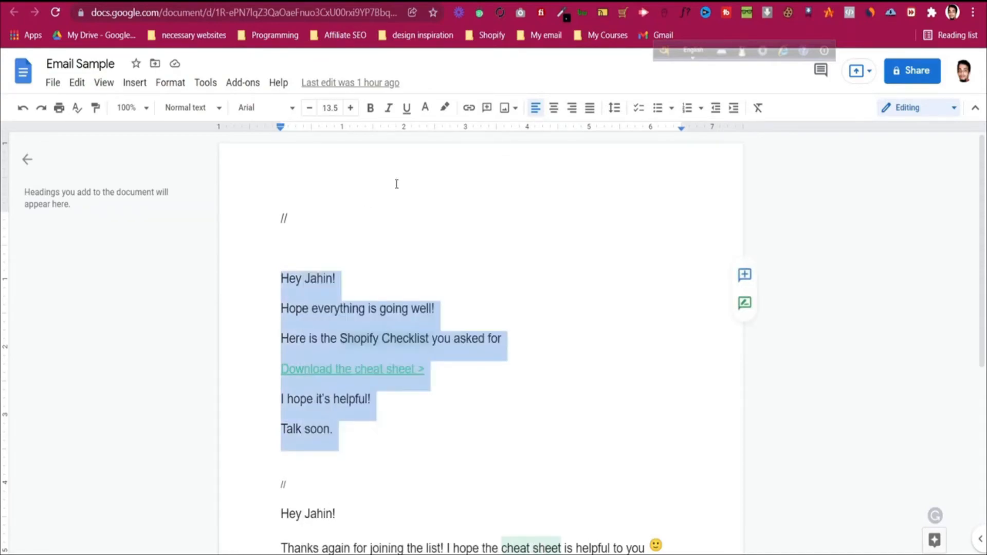
click(319, 1)
click(254, 347)
Step: Paste the sample email and replace the greeting's name with the {first_name} variable
key(ctrl+v)
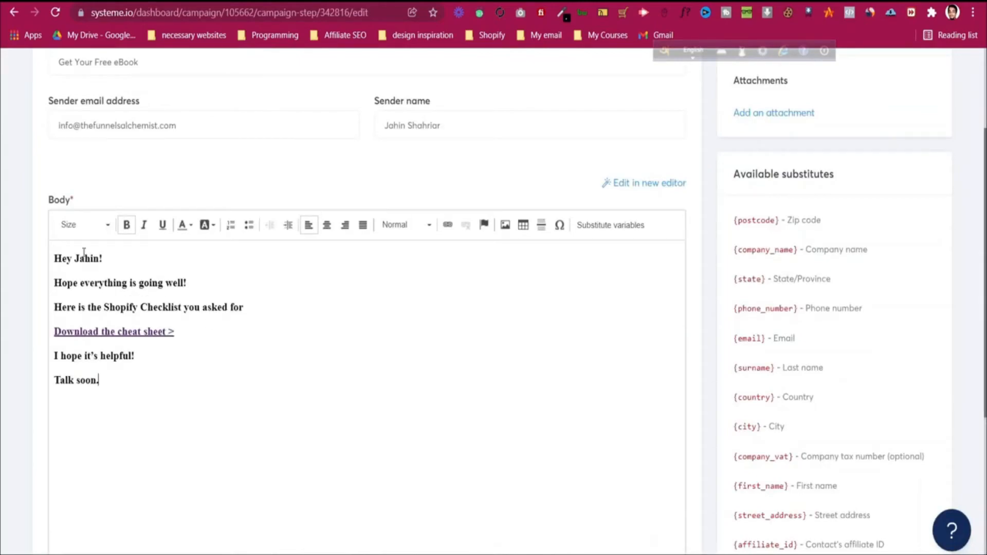
drag(74, 259, 103, 258)
click(102, 258)
double_click(96, 259)
key(BackSpace)
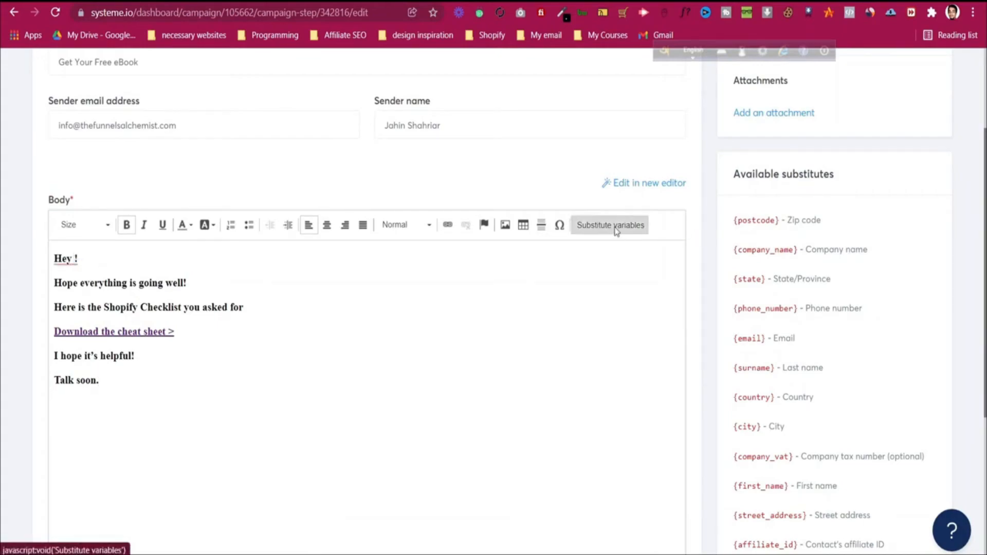
click(616, 230)
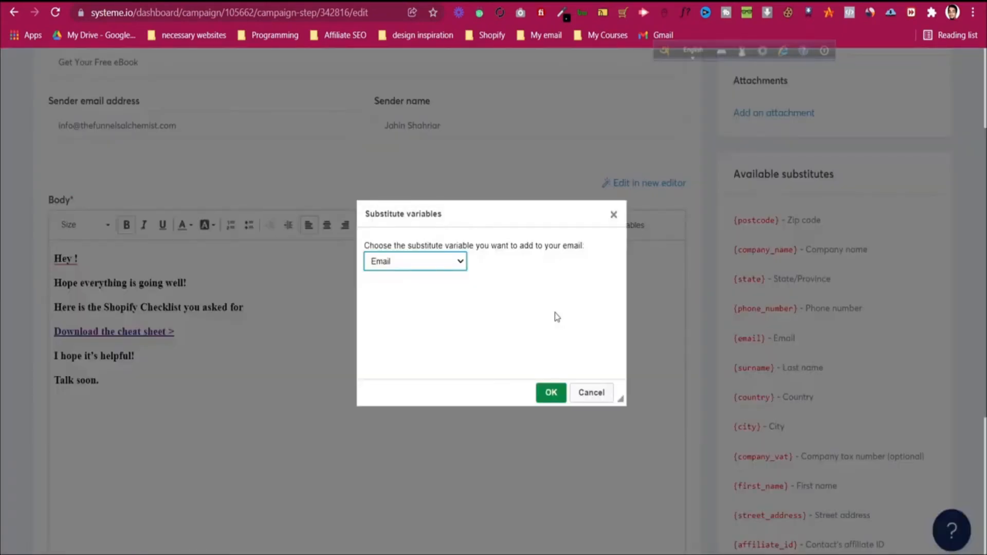
click(457, 262)
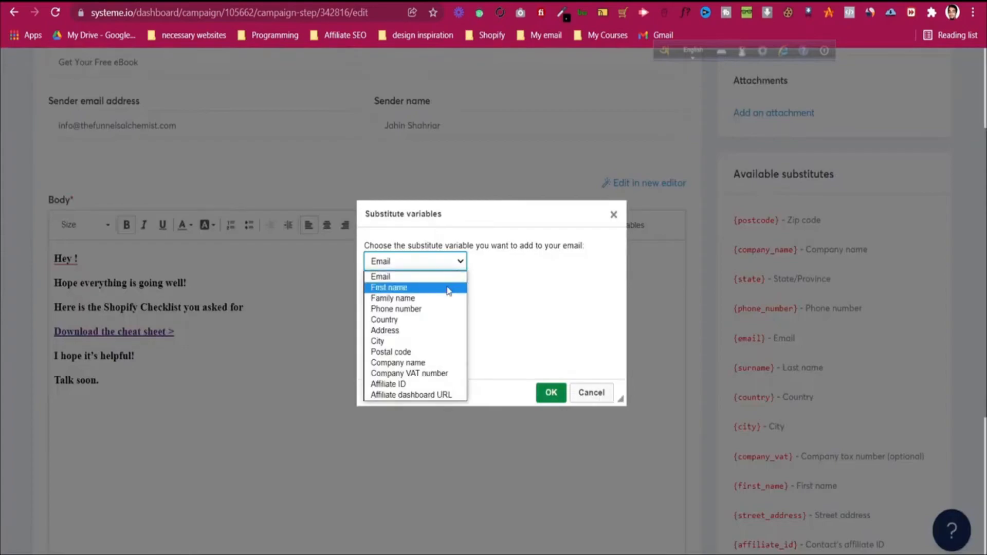
click(450, 286)
click(560, 392)
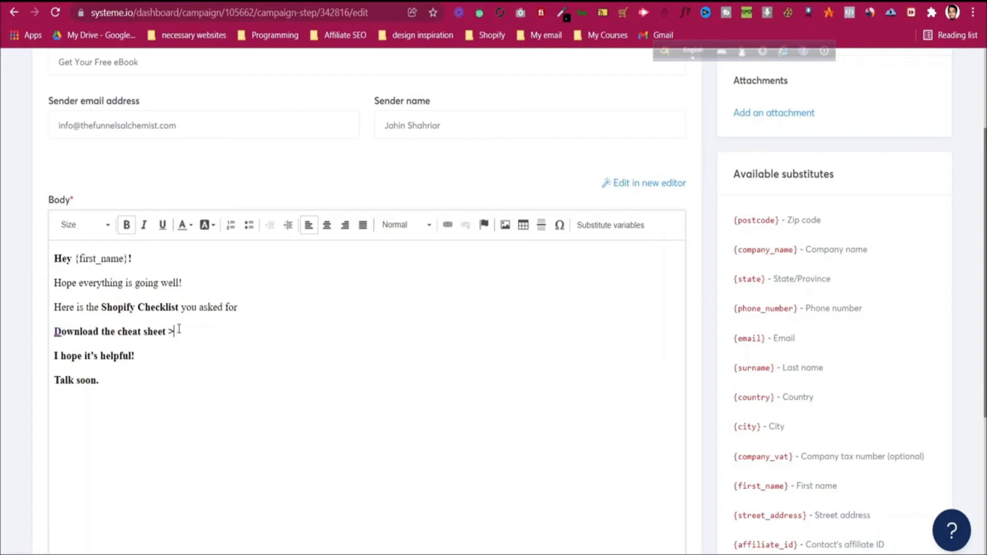
Step: Remove the old link from the 'Download the cheat sheet >' line
drag(175, 332, 54, 332)
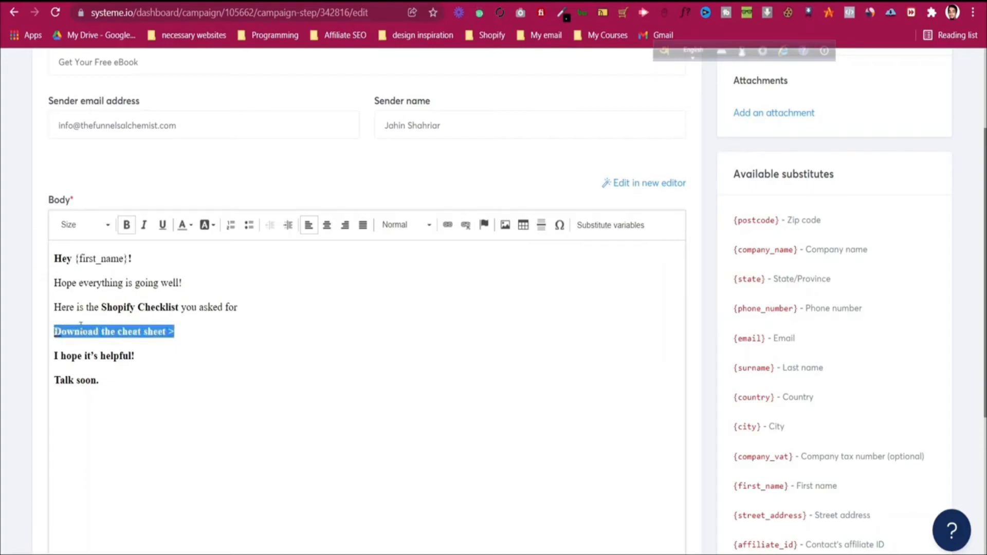
click(466, 225)
click(218, 328)
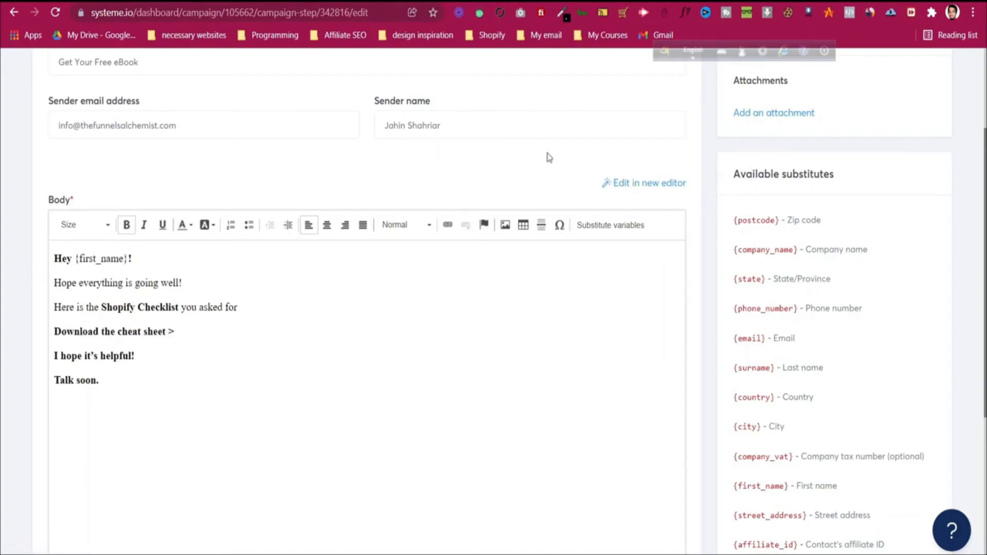
Step: Set the 5 Best Affiliate document to Anyone with the link, Viewer, and copy its link
click(532, 1)
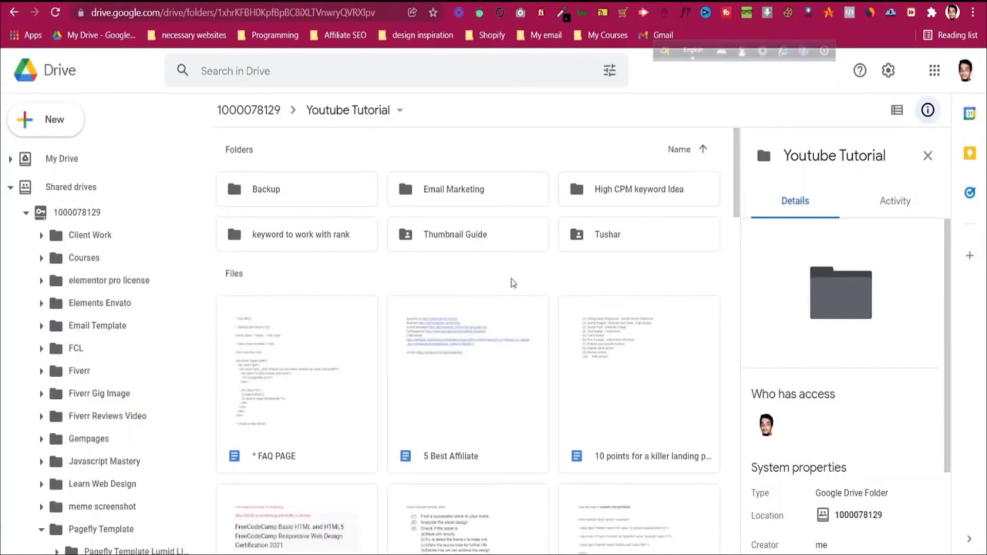
right_click(481, 378)
click(545, 307)
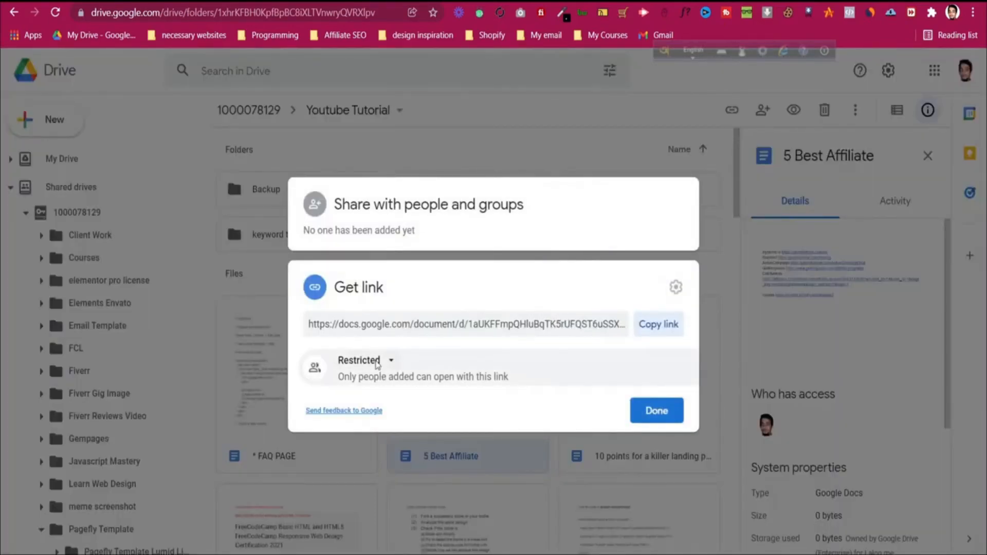
click(376, 361)
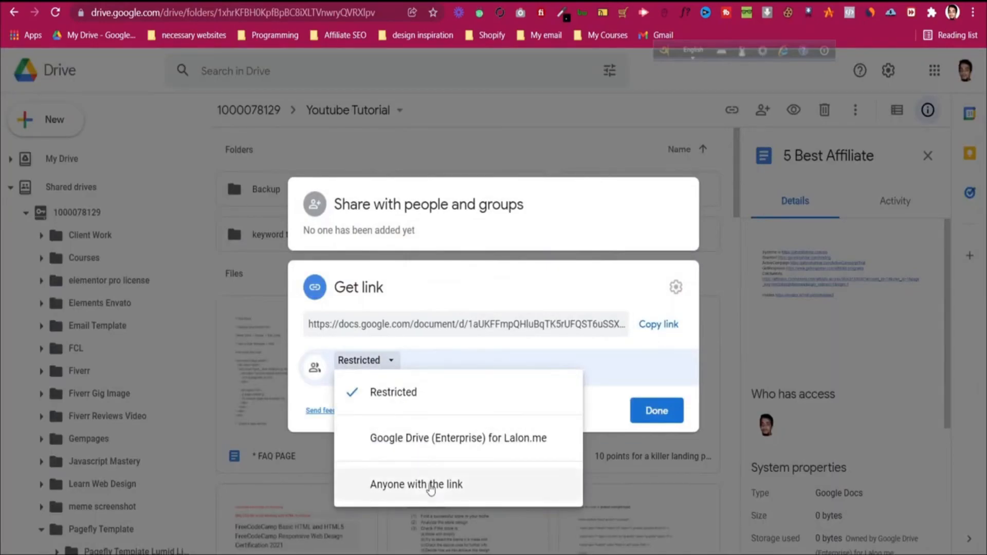
click(432, 485)
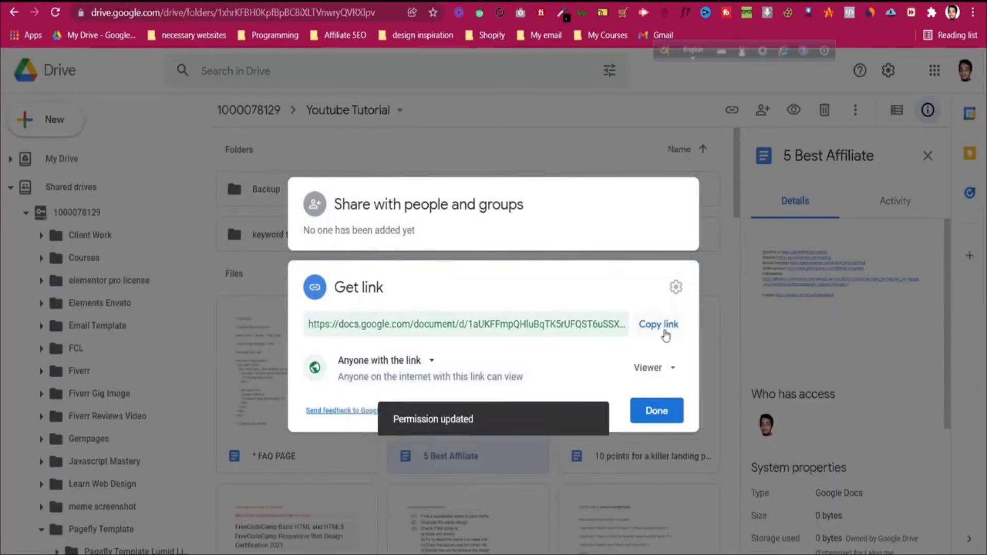
click(661, 325)
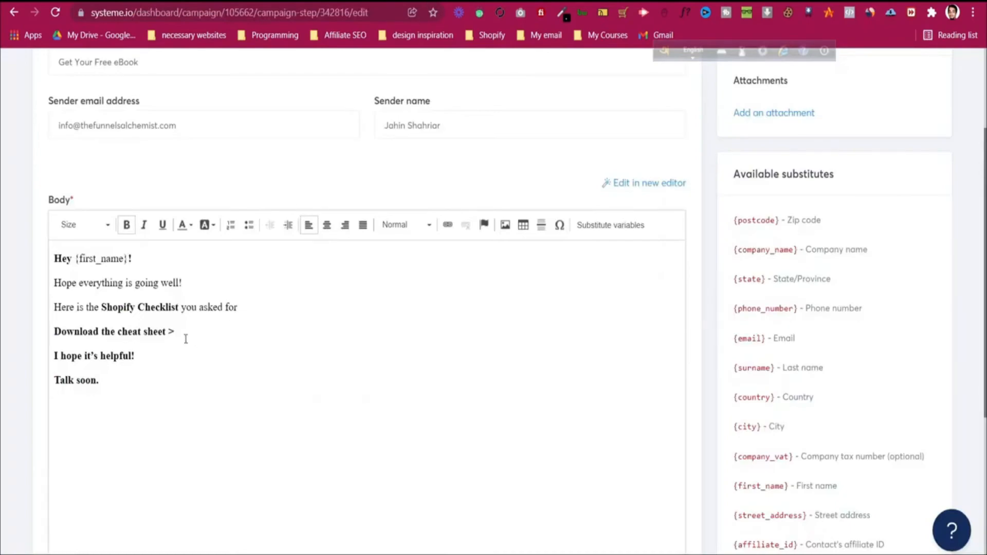
Step: Link 'Download the cheat sheet >' to the pasted Google Docs URL with target New Window (_blank)
drag(175, 331, 53, 331)
click(446, 231)
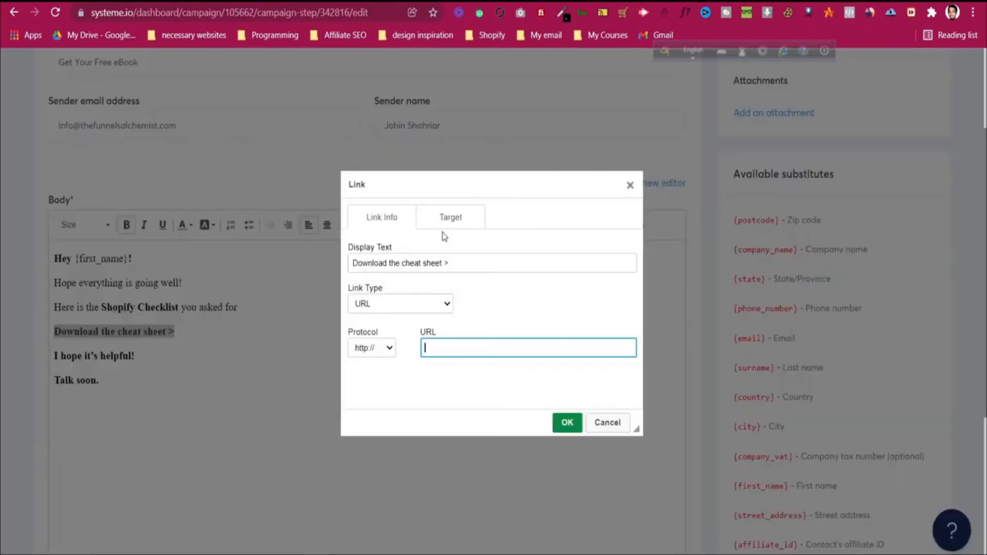
key(ctrl+v)
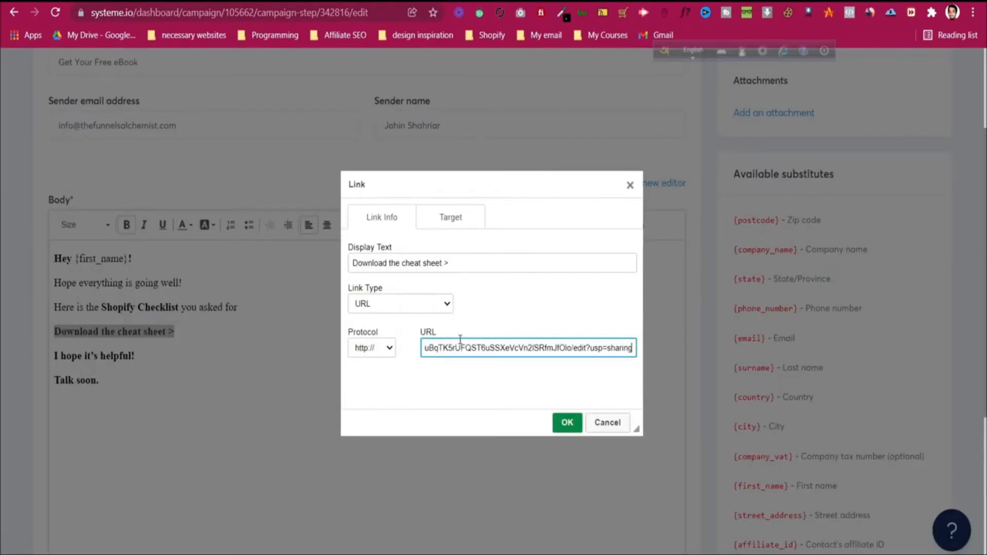
click(493, 333)
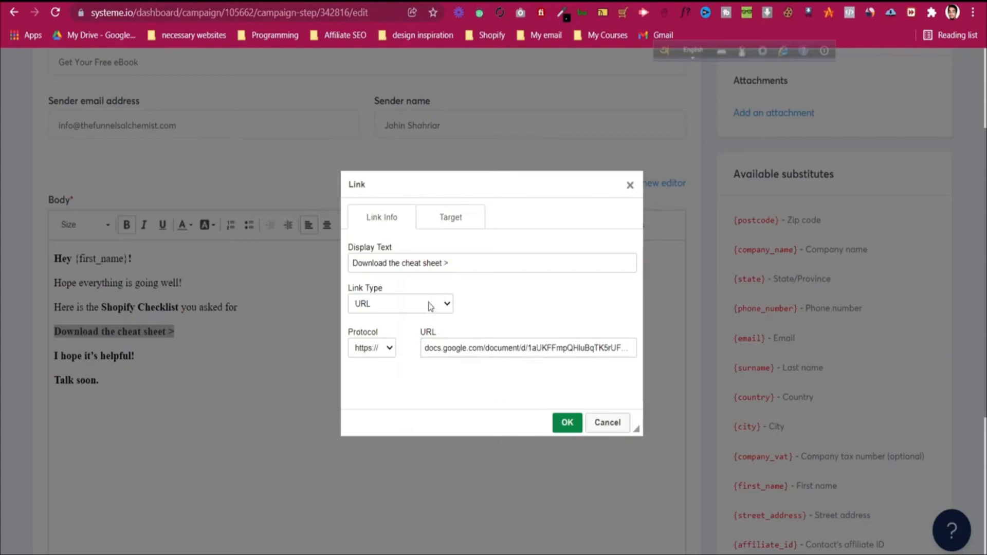
click(462, 219)
click(419, 263)
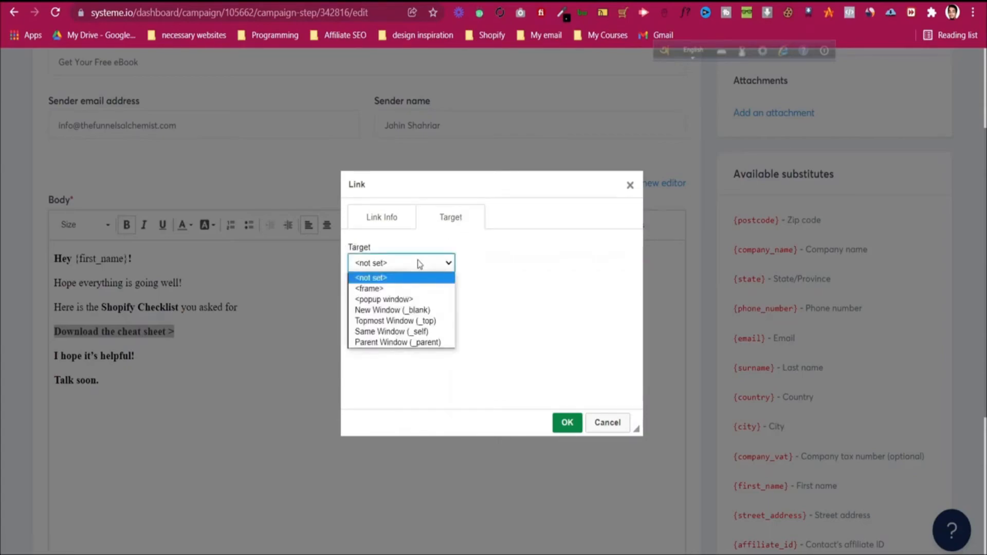
click(419, 310)
click(570, 422)
click(136, 355)
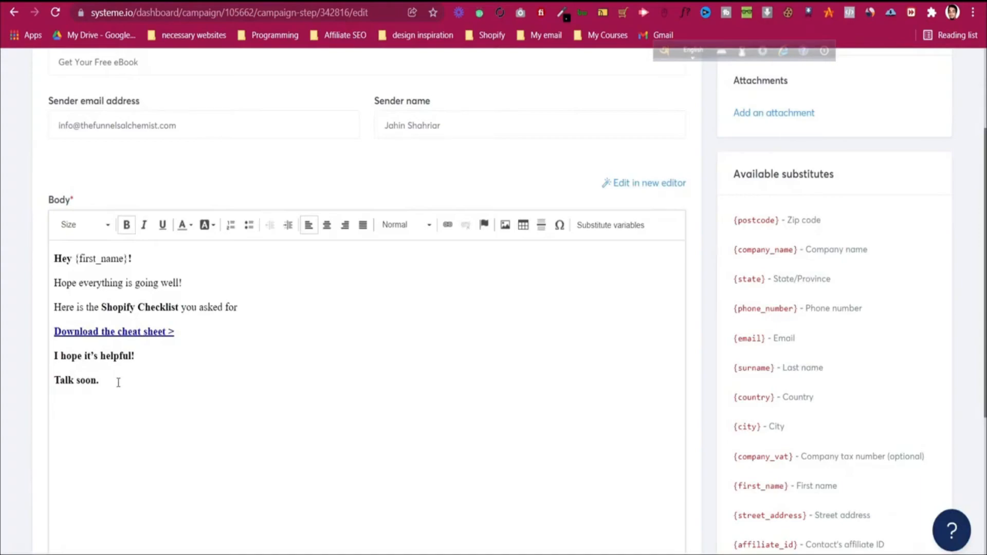
Step: Add the sign-off 'Kind Regard' with the sender's name on the next line
text(Kind Regard)
key(Return)
text(Jahin)
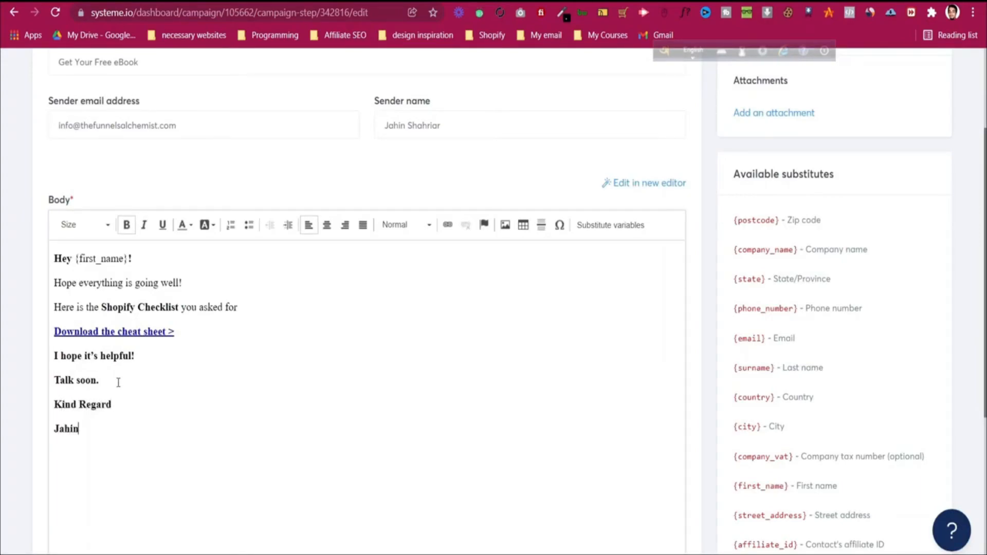
Step: Remove bold from the 'Kind Regard' and 'Talk soon.' lines
drag(113, 404, 55, 401)
click(127, 225)
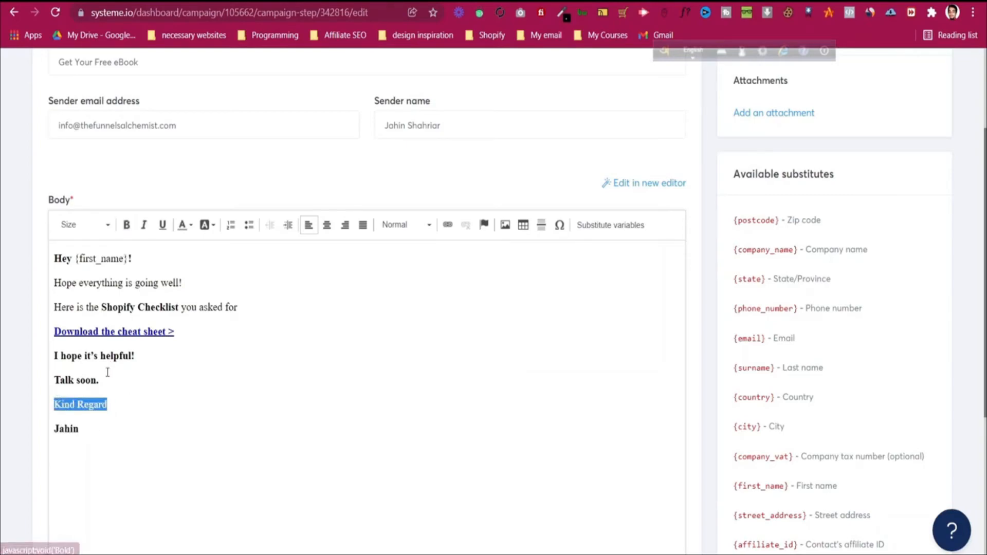
click(104, 379)
drag(104, 379, 53, 380)
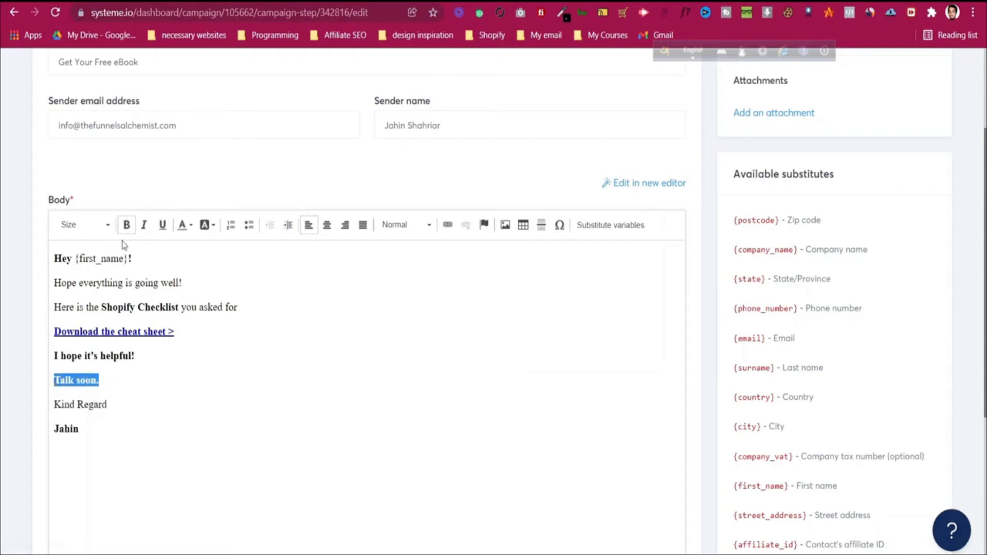
scroll(390, 458, down, 4)
scroll(504, 385, up, 3)
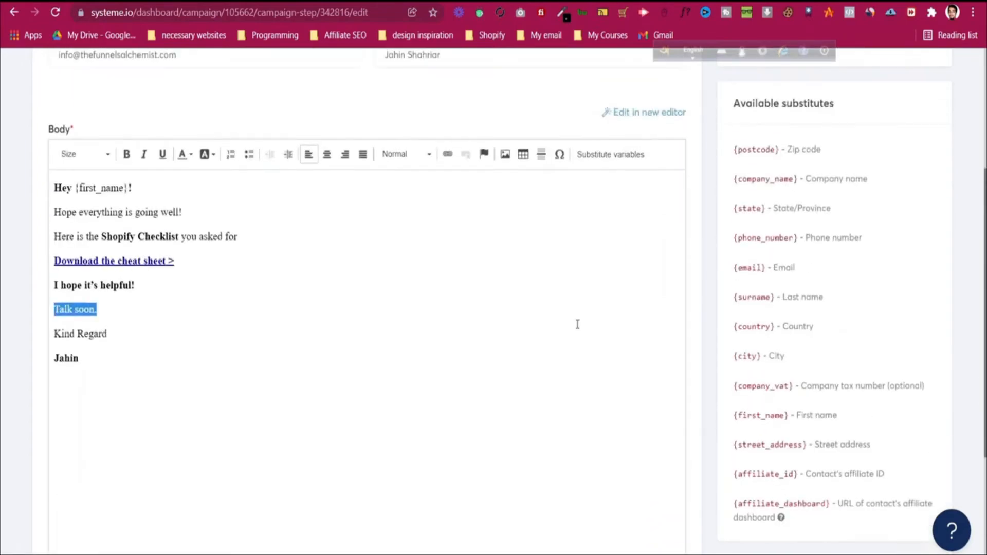
click(190, 352)
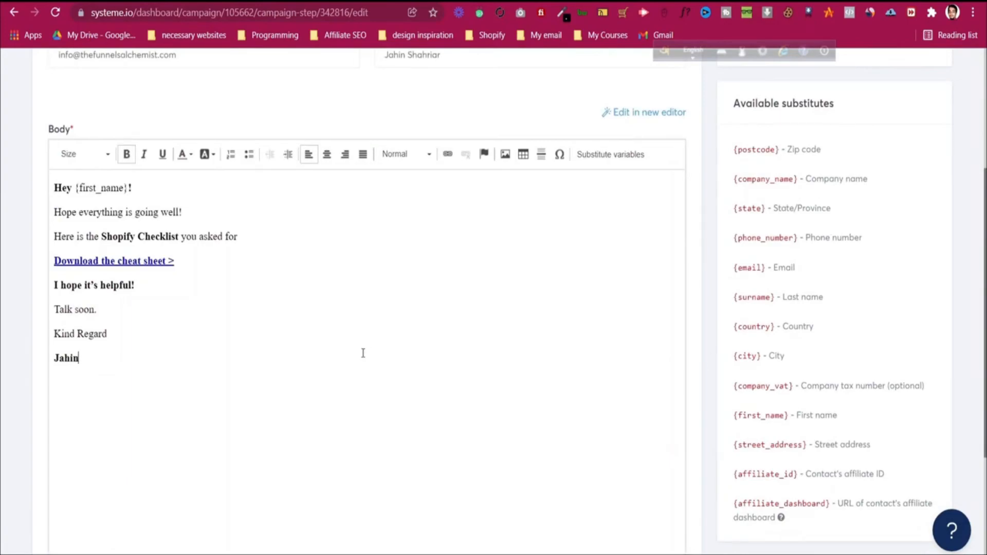
scroll(363, 353, up, 3)
scroll(803, 231, up, 2)
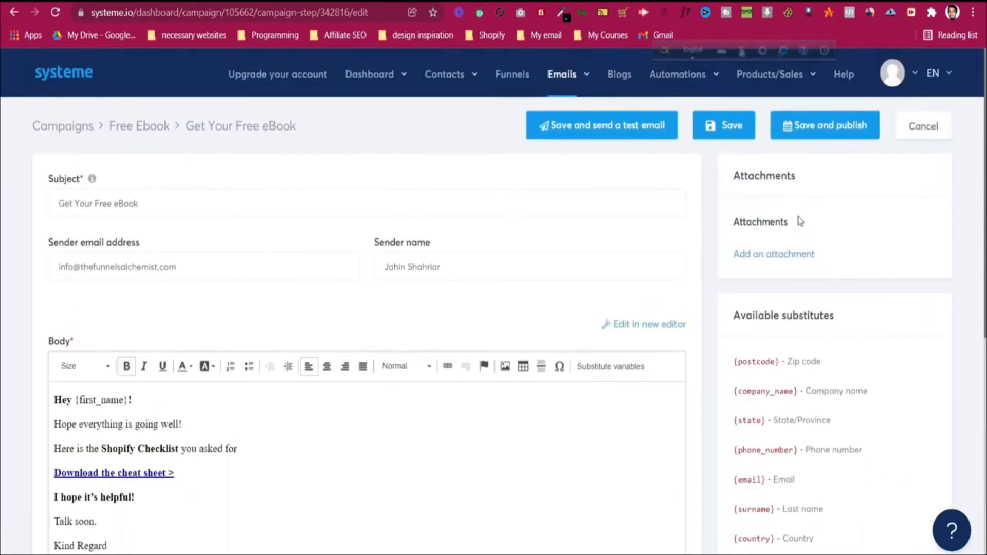
Step: Publish the Get Your Free eBook email with a sending delay of 0
click(815, 130)
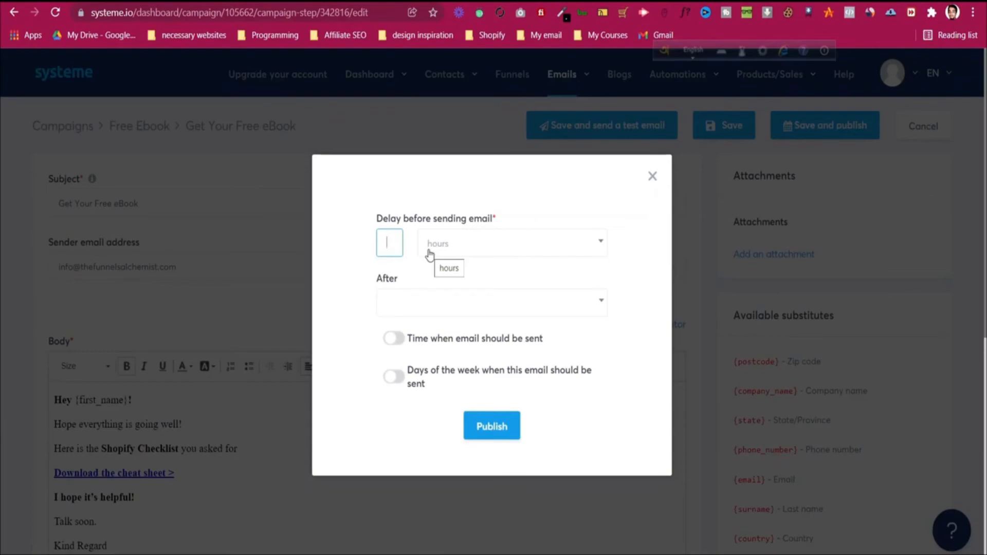
text(0)
click(347, 288)
click(408, 313)
click(407, 313)
click(494, 426)
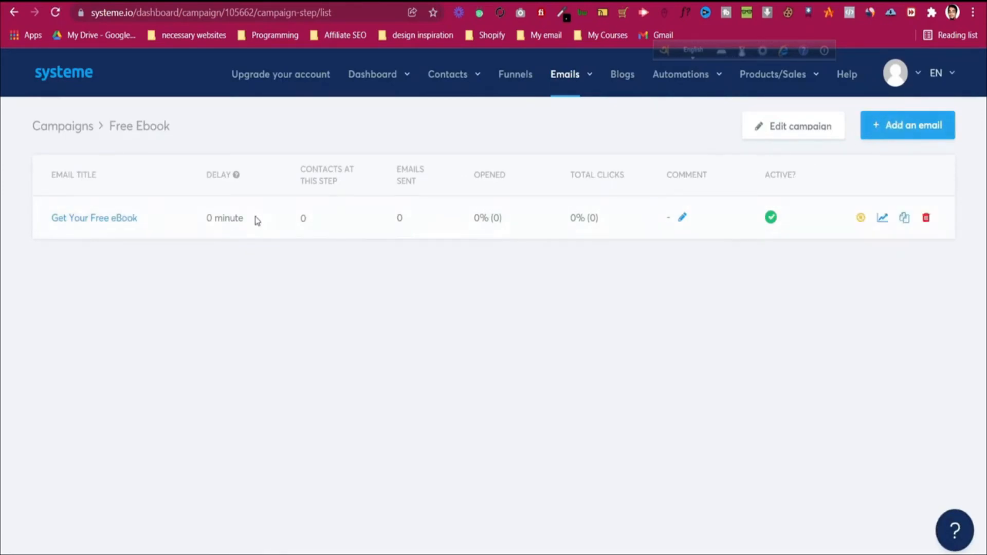
Step: Create a new campaign email with the business sender address, the sender's name, and subject 'Free Course'
click(934, 133)
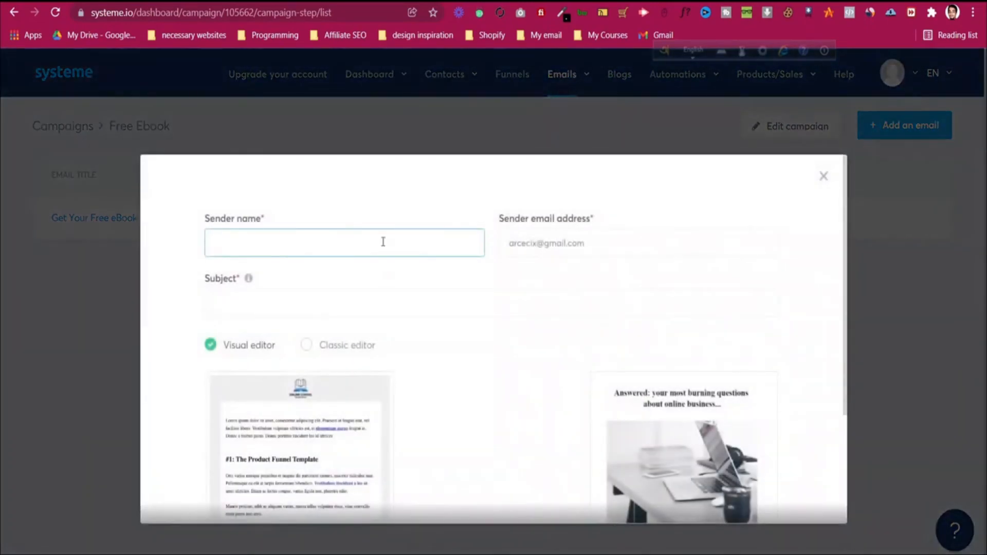
click(578, 238)
triple_click(576, 235)
text(in)
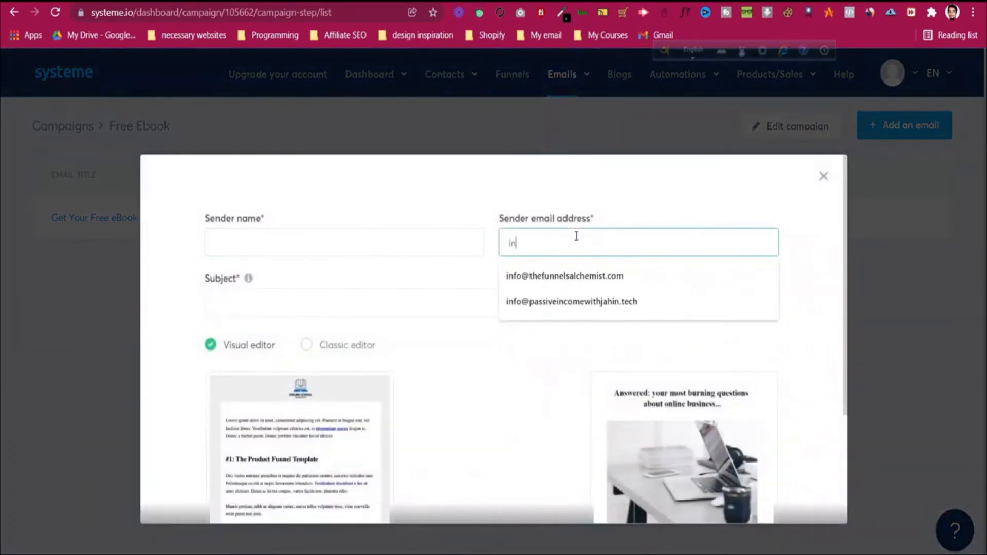
click(517, 272)
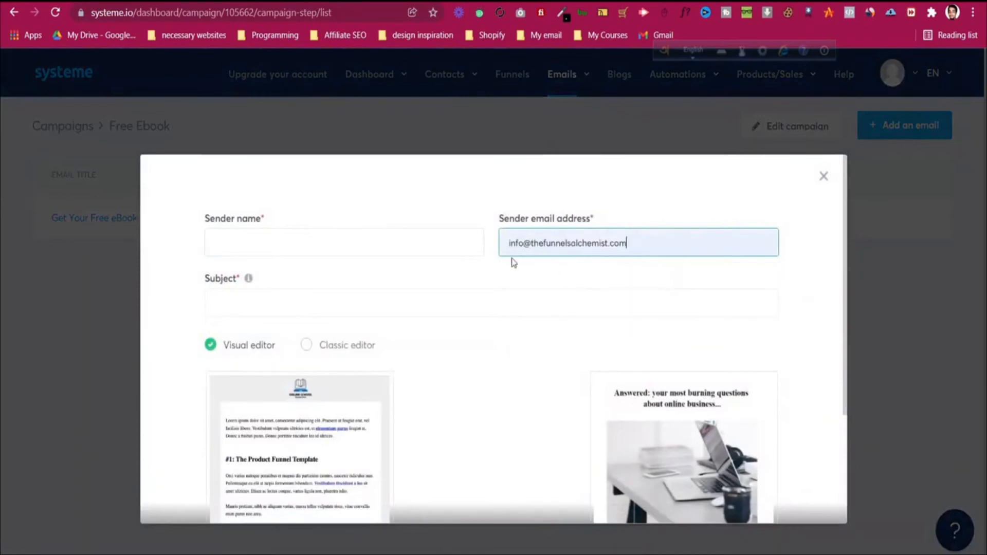
click(381, 235)
text(Jahin)
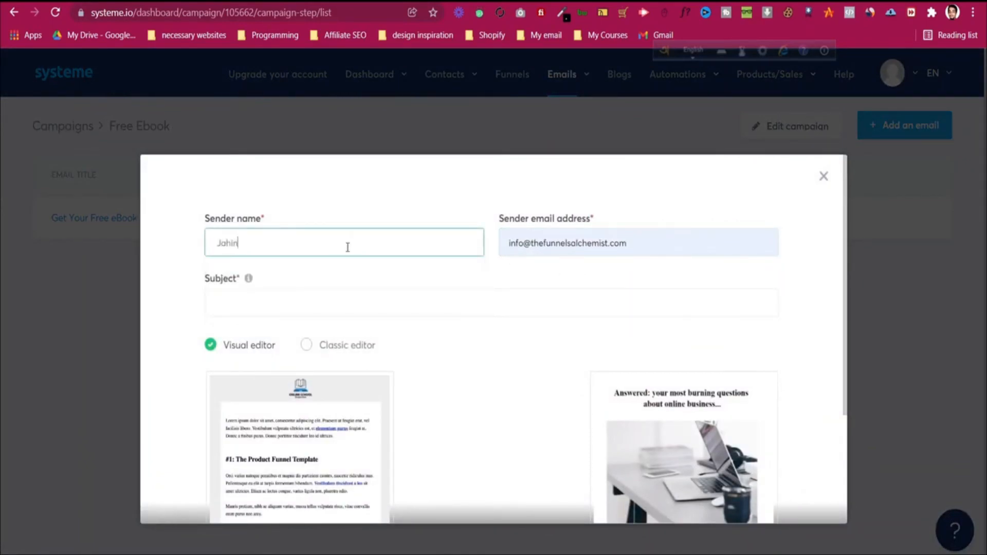
text( Shahriar)
click(369, 308)
text(Free Course)
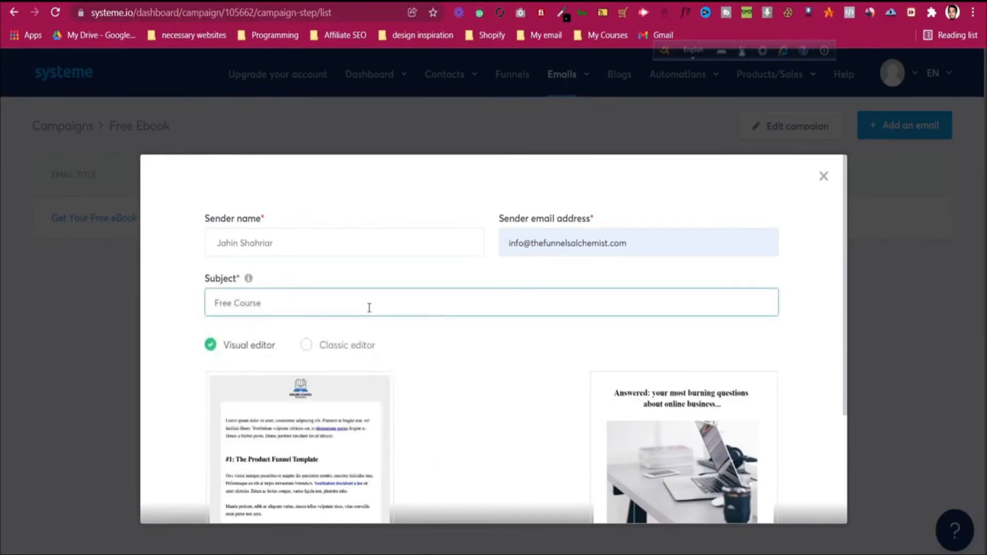
scroll(507, 403, down, 3)
click(509, 476)
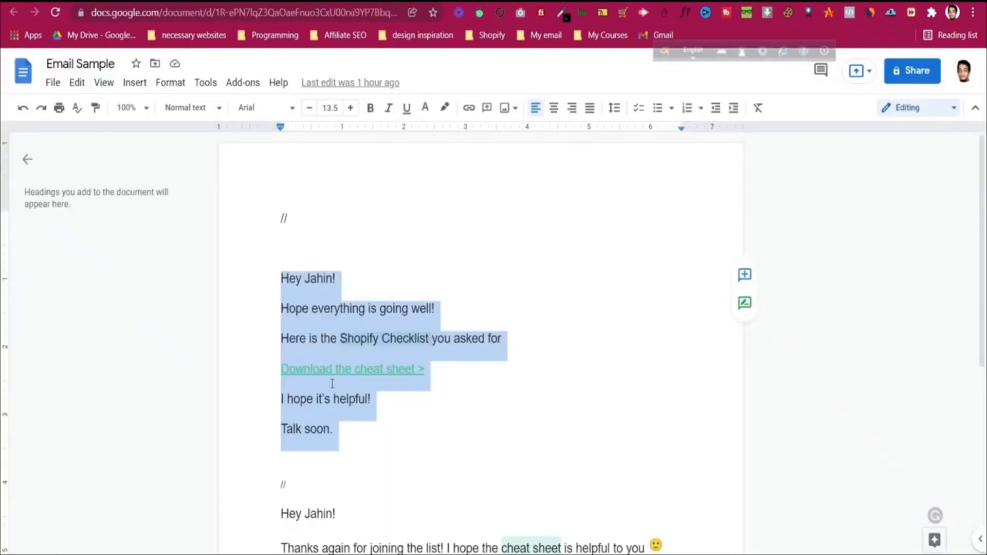
Step: Copy the full course invitation text from the Email Sample document
scroll(281, 231, down, 5)
drag(281, 231, 459, 470)
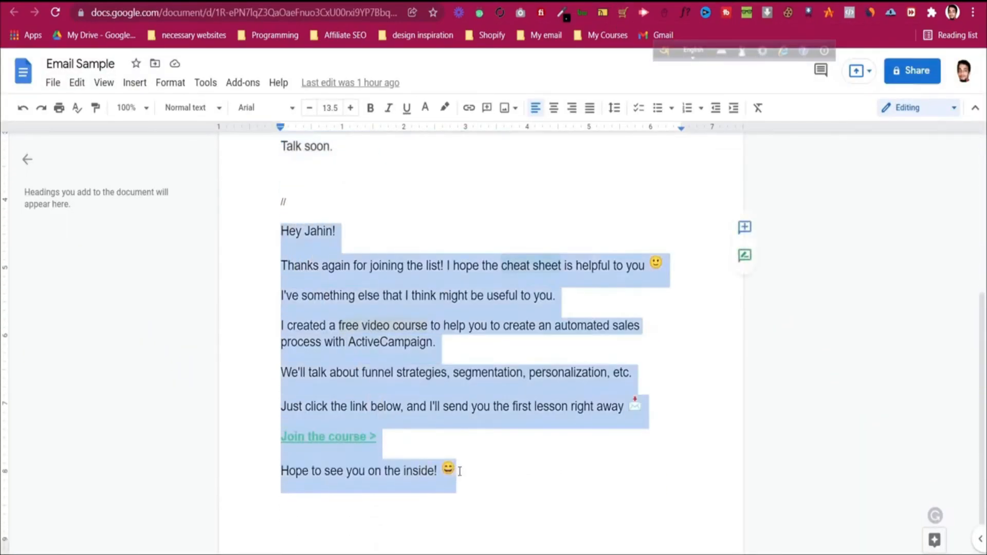
right_click(387, 380)
click(448, 198)
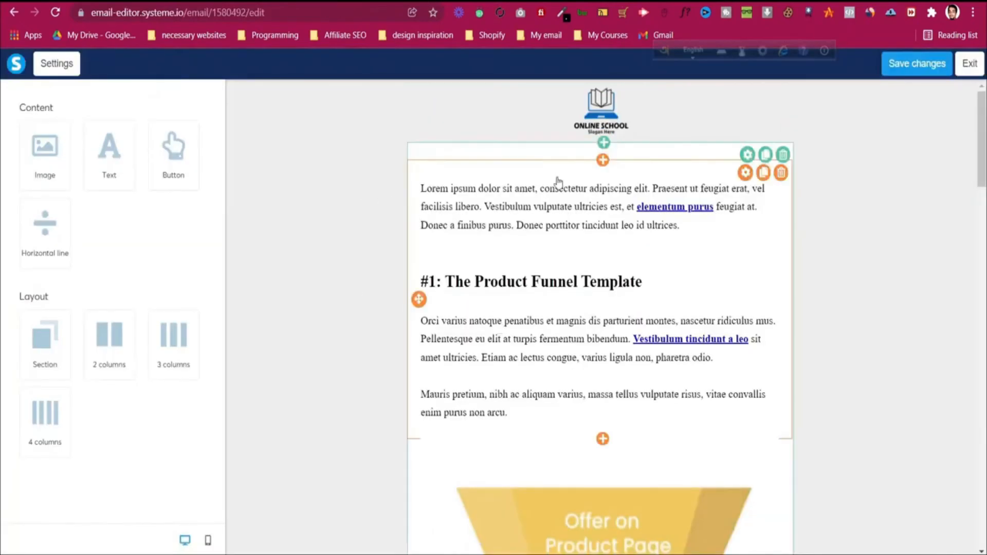
Step: Leave the visual template editor and confirm switching the Free Course email to the old editor
scroll(643, 280, down, 8)
scroll(643, 280, down, 2)
scroll(642, 282, up, 10)
click(72, 66)
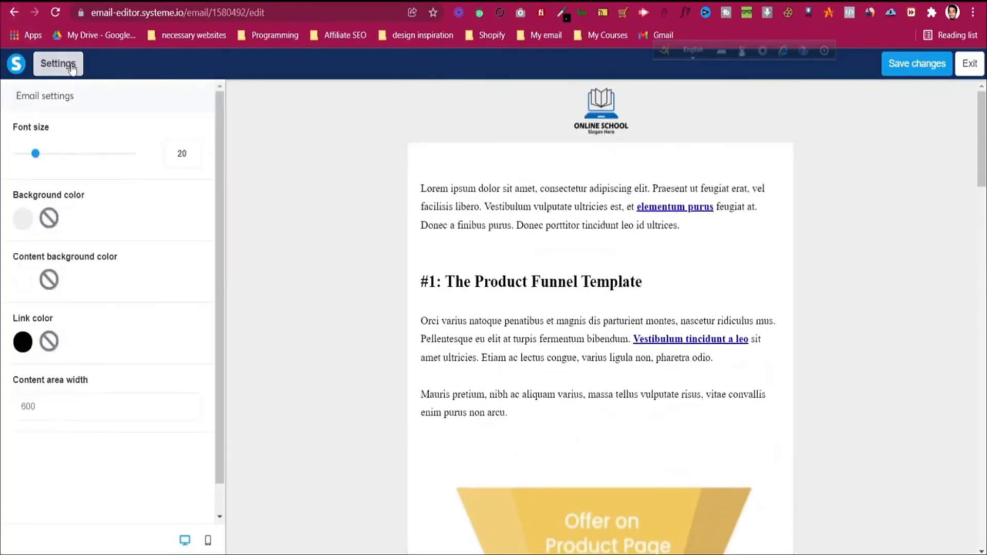
click(969, 63)
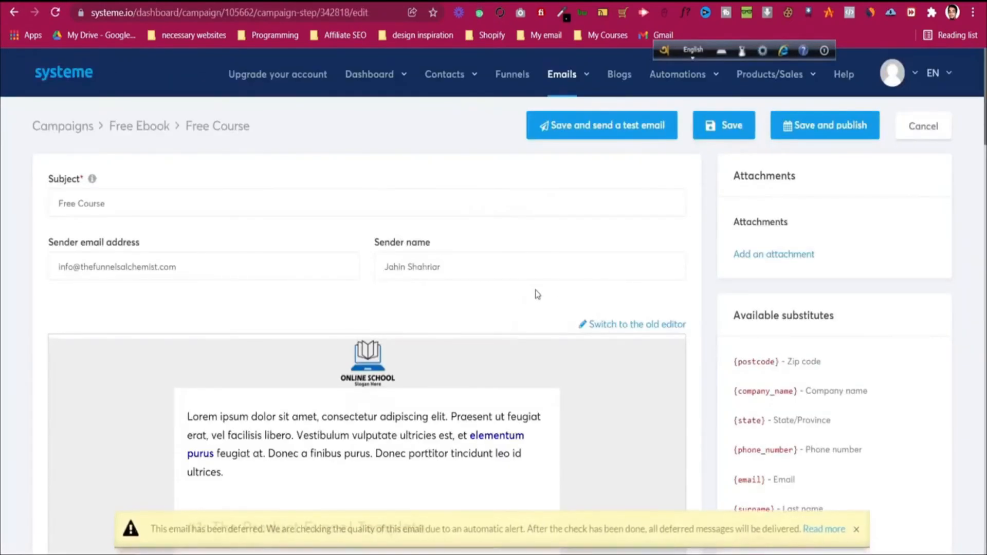
scroll(492, 301, down, 2)
click(632, 255)
click(480, 351)
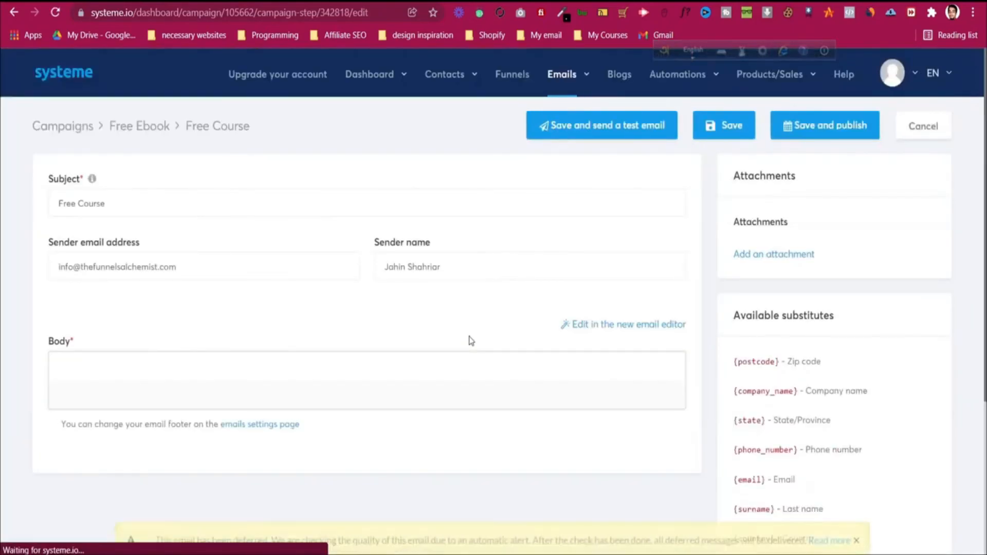
scroll(442, 338, down, 3)
click(279, 322)
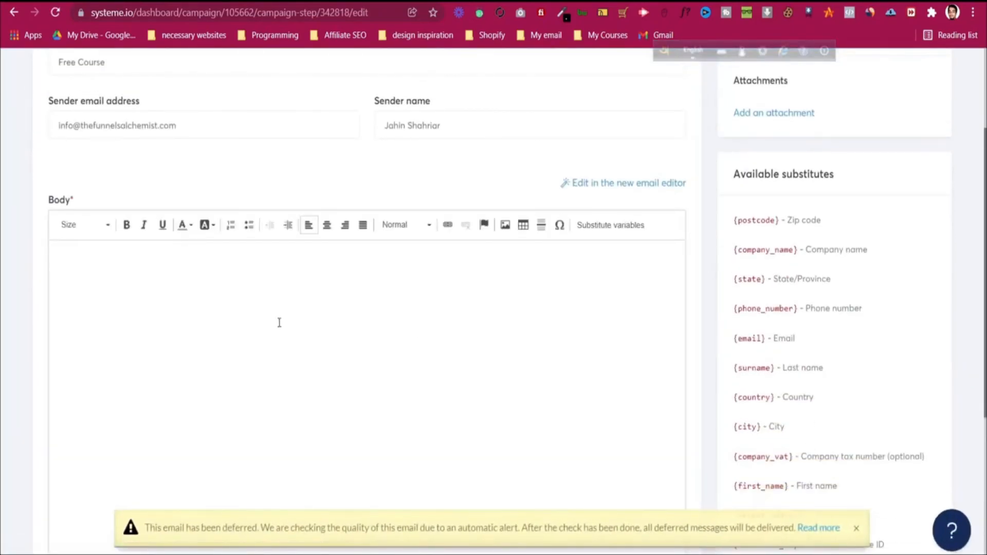
Step: Paste the course invitation into the body and unbold its opening paragraphs
key(ctrl+v)
drag(52, 256, 381, 382)
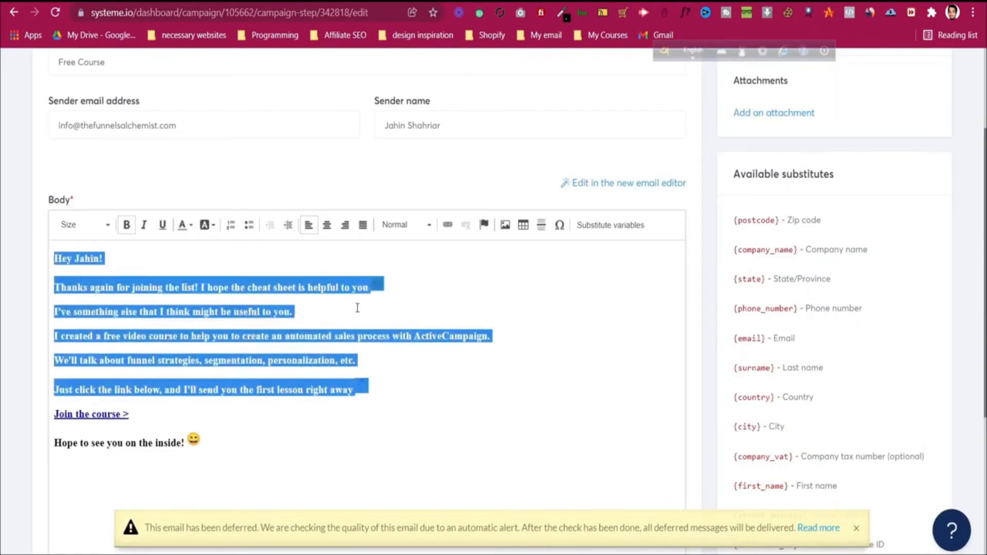
click(126, 225)
click(218, 287)
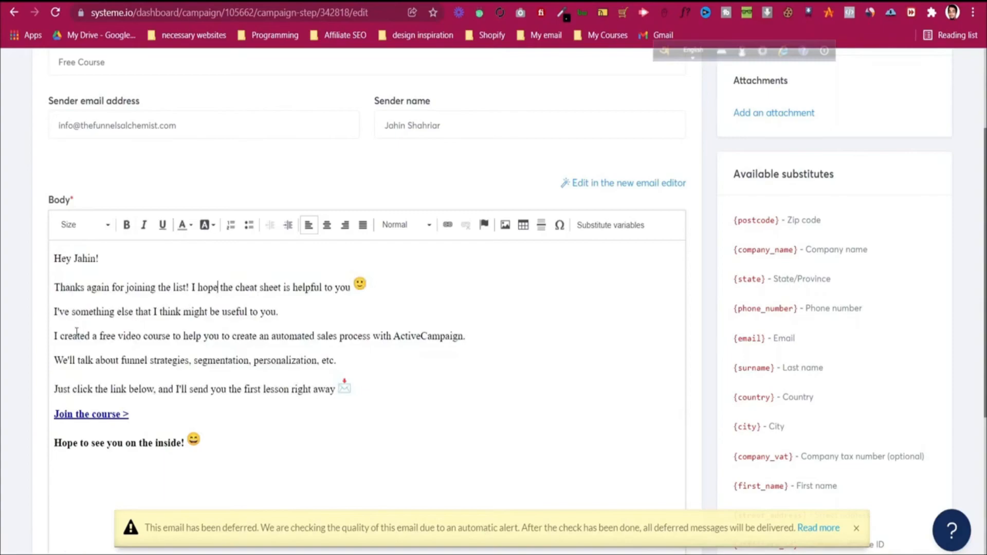
Step: Make only the words 'free video' bold, leaving the 'Join the course >' line unchanged
drag(99, 336, 141, 337)
click(127, 225)
click(178, 334)
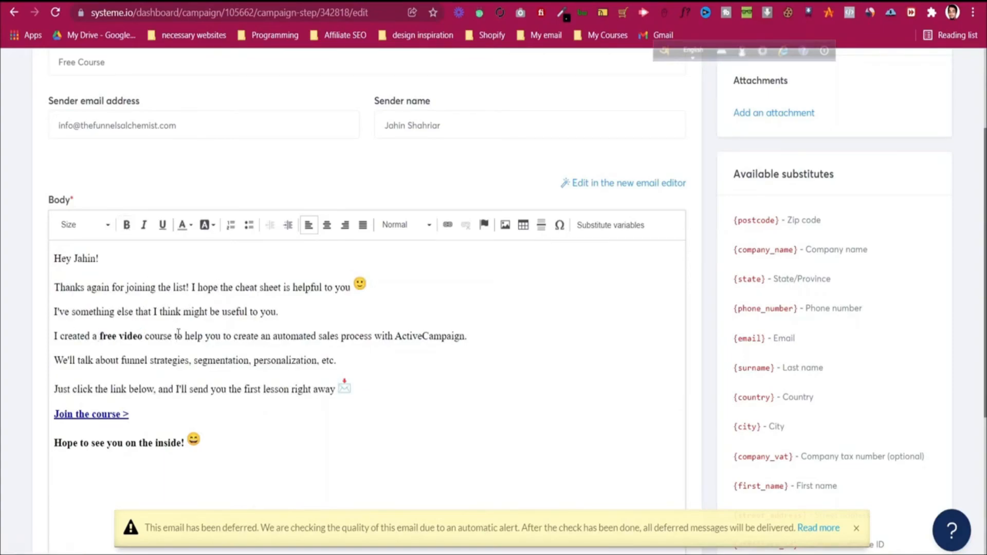
drag(133, 420, 49, 418)
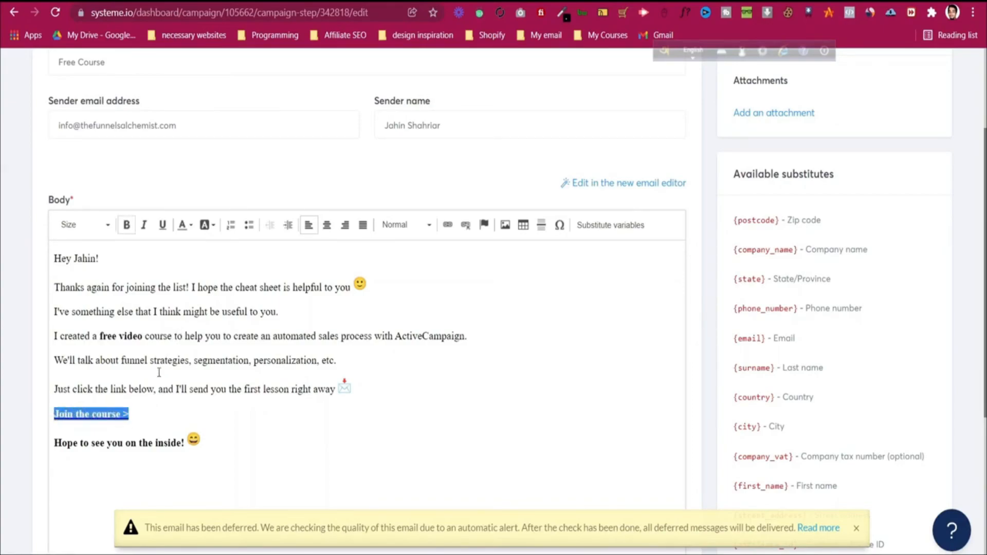
scroll(159, 372, down, 1)
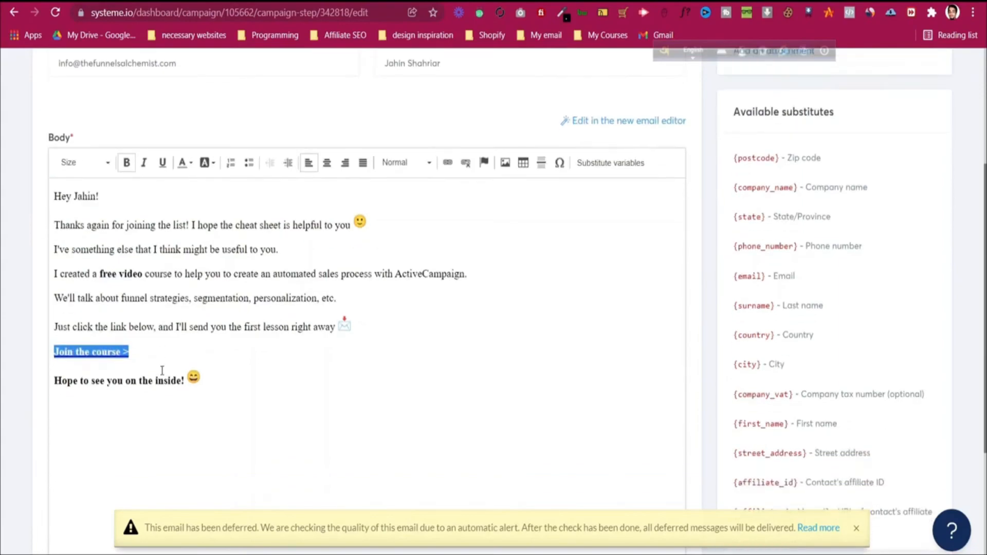
click(316, 289)
scroll(767, 288, up, 3)
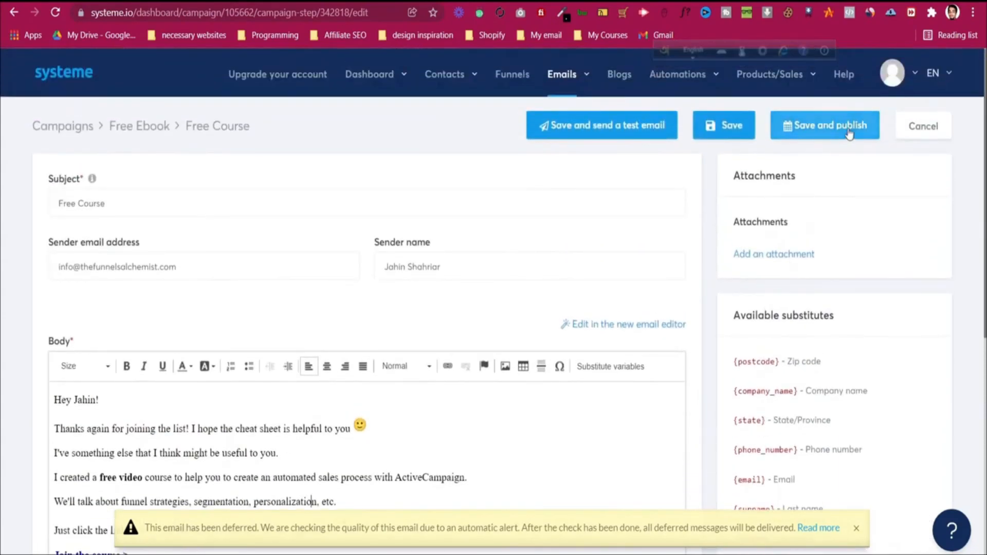
Step: Publish the Free Course email with a sending delay of 1 day
click(848, 132)
click(478, 246)
click(450, 295)
click(393, 247)
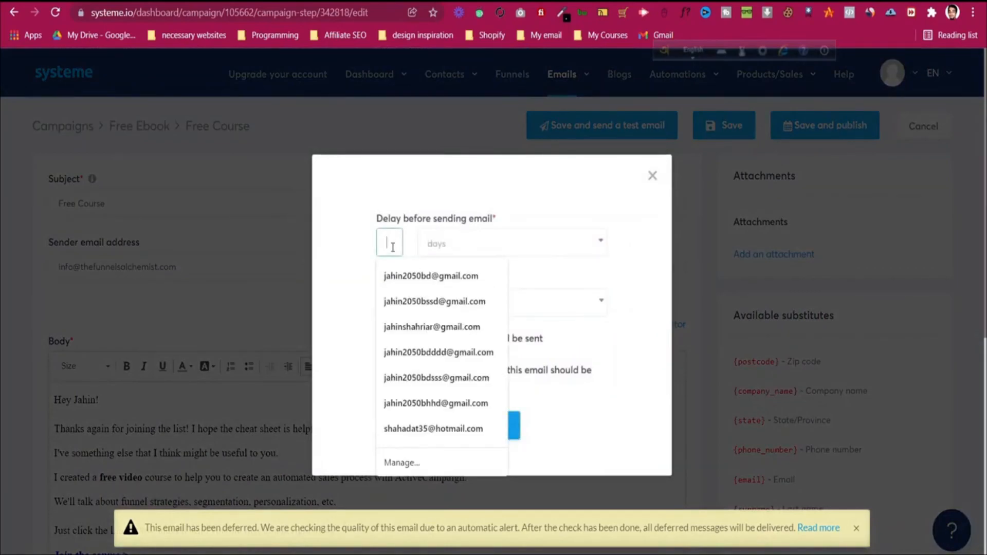
text(1)
click(445, 207)
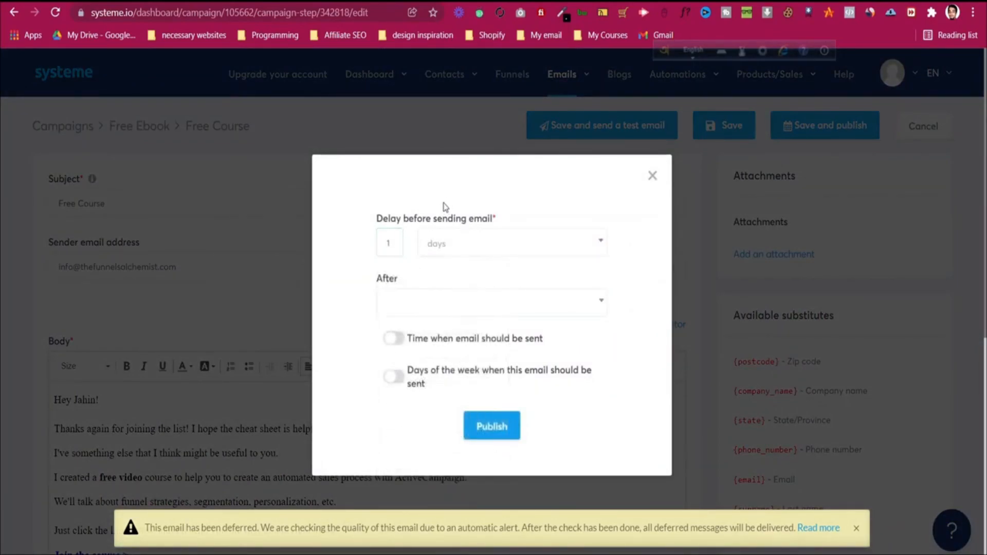
click(502, 424)
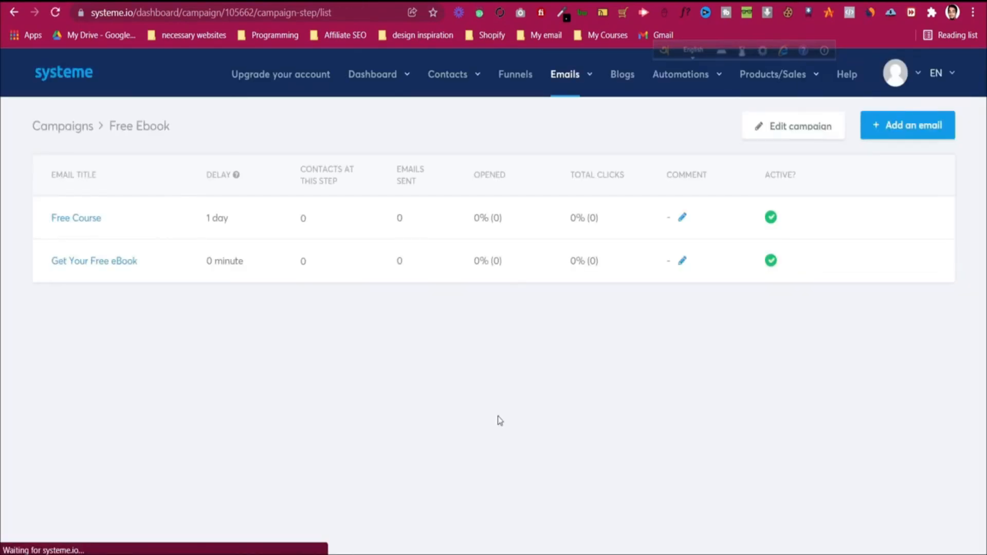
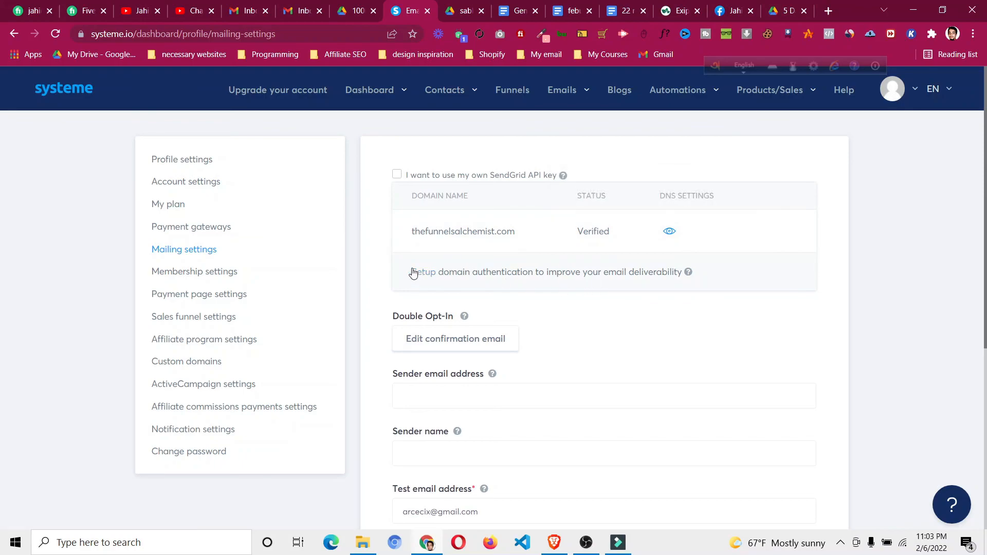
click(177, 252)
click(425, 277)
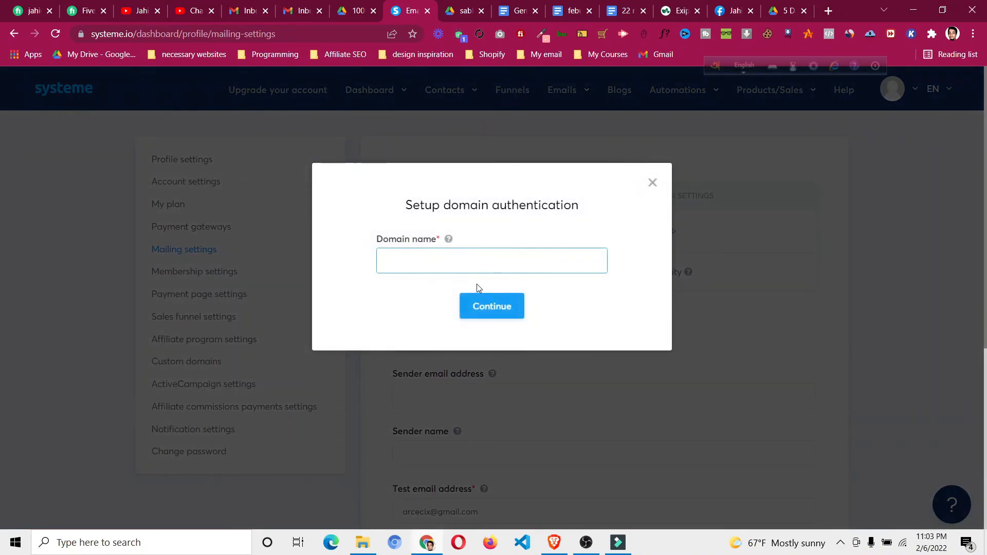
click(470, 262)
click(503, 329)
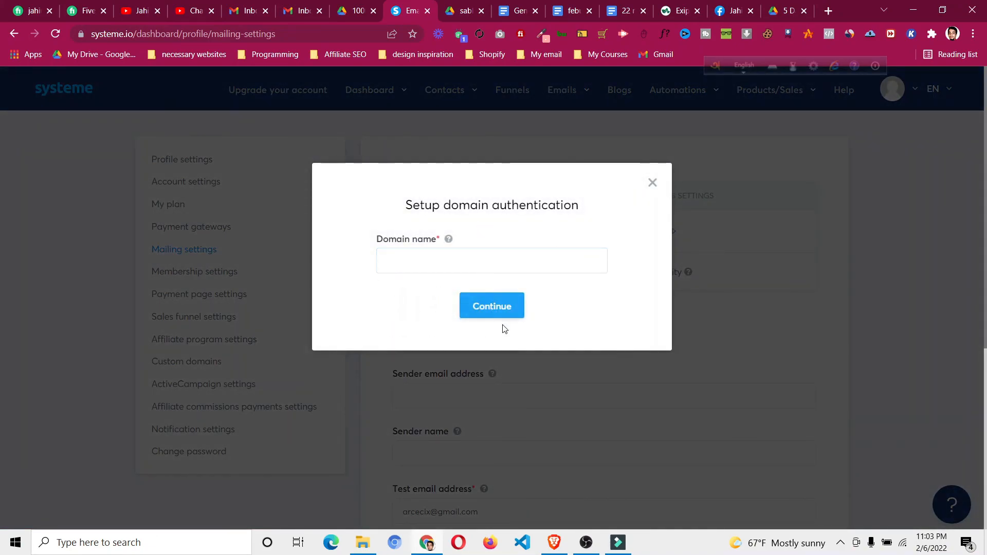
click(652, 184)
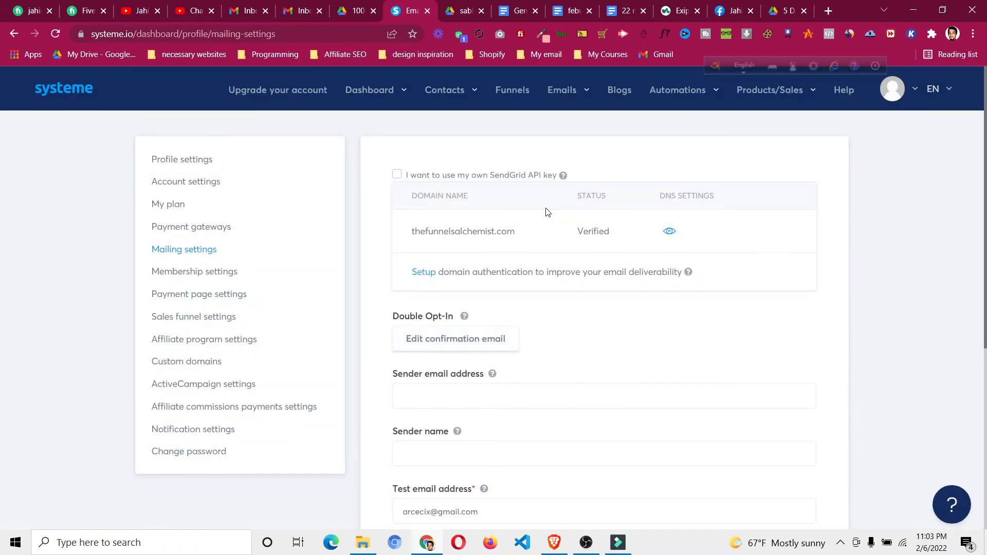
scroll(548, 213, down, 2)
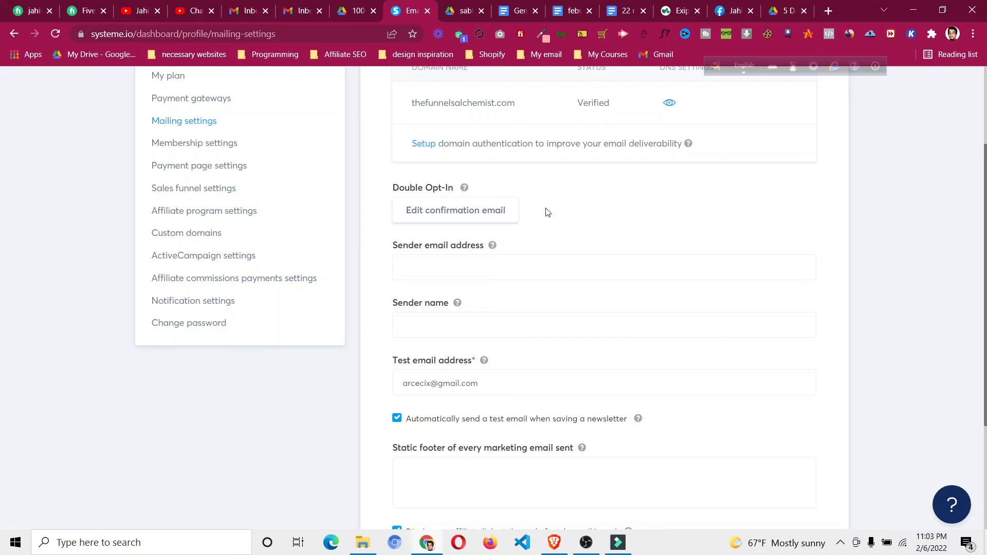
scroll(547, 213, up, 3)
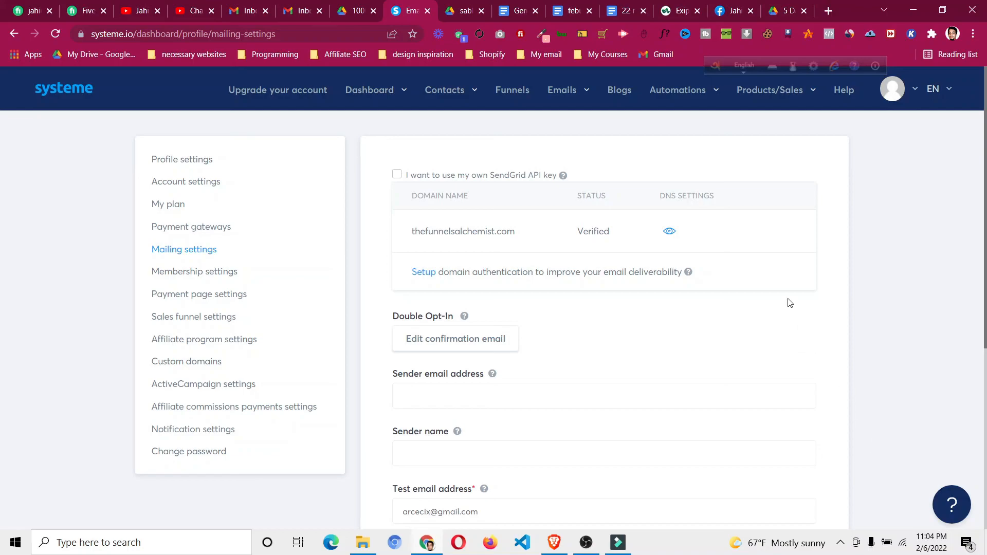
mouse_move(583, 100)
mouse_move(621, 544)
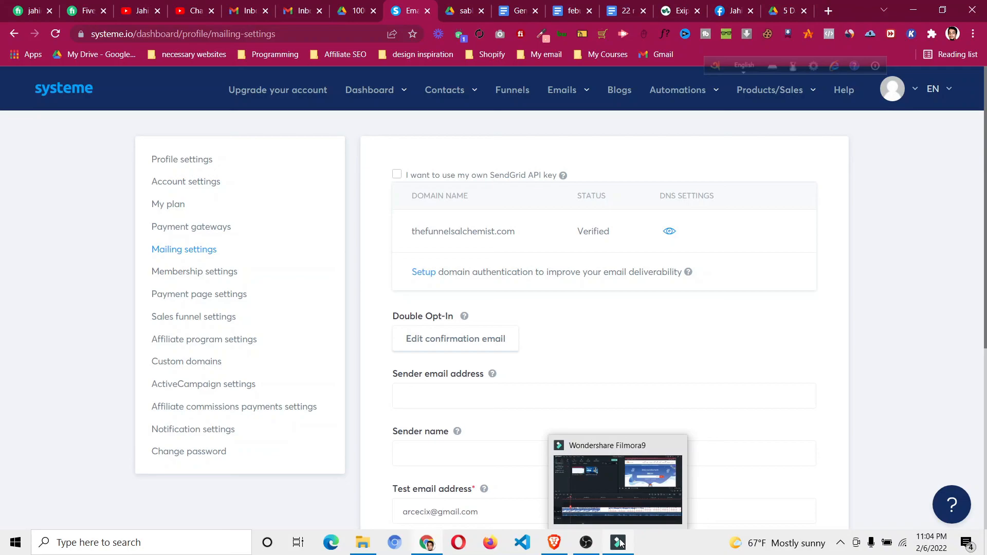